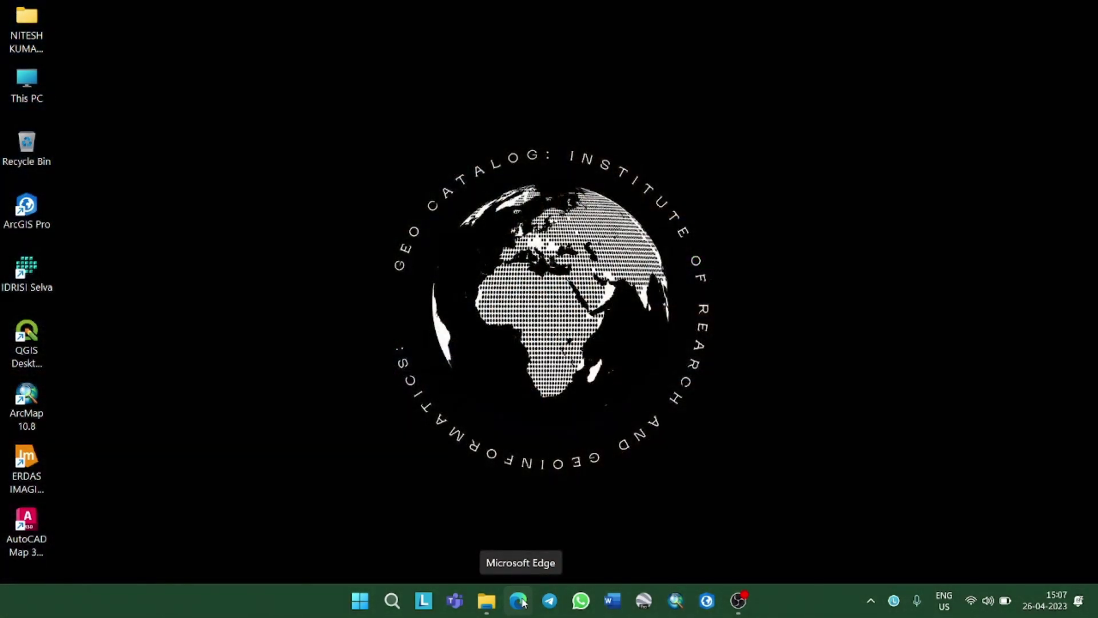
left_click(520, 600)
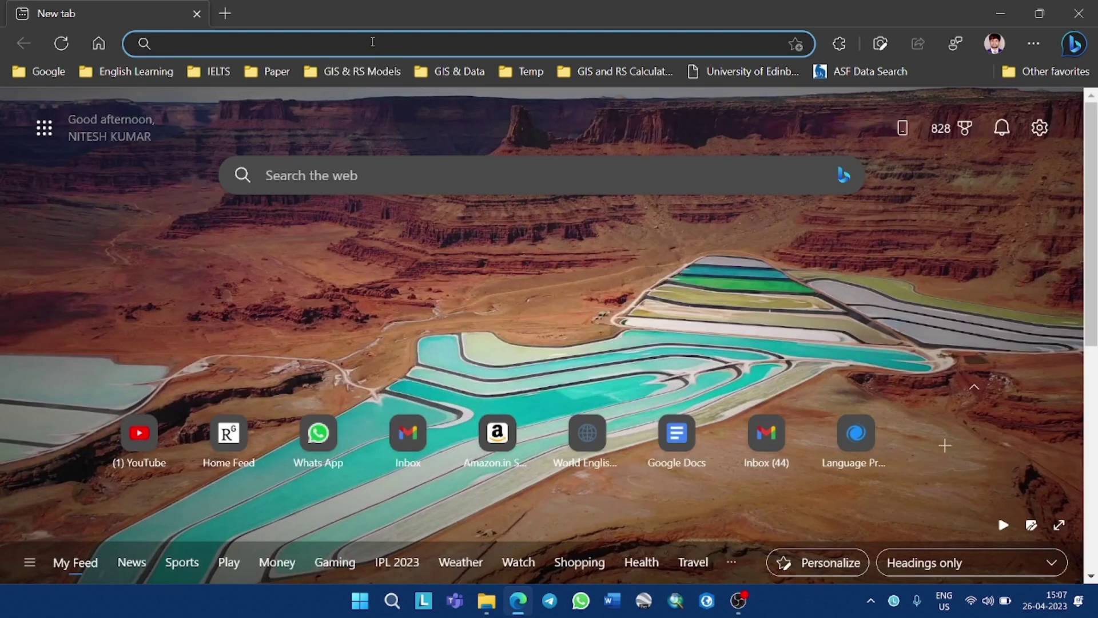
type("www.google.com")
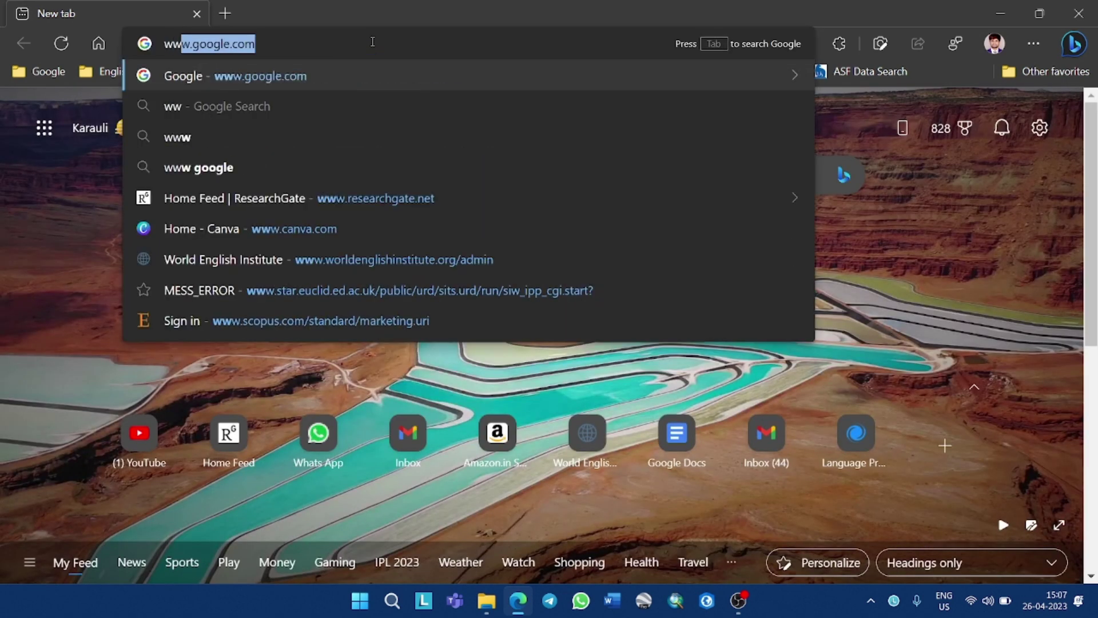
key("Return")
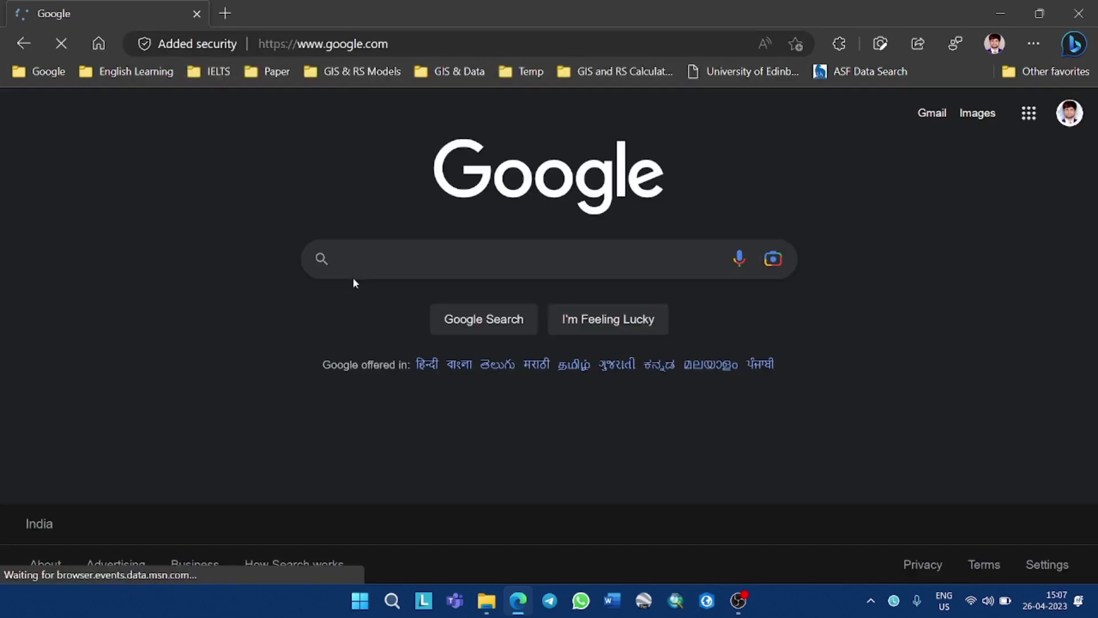
type("usgs")
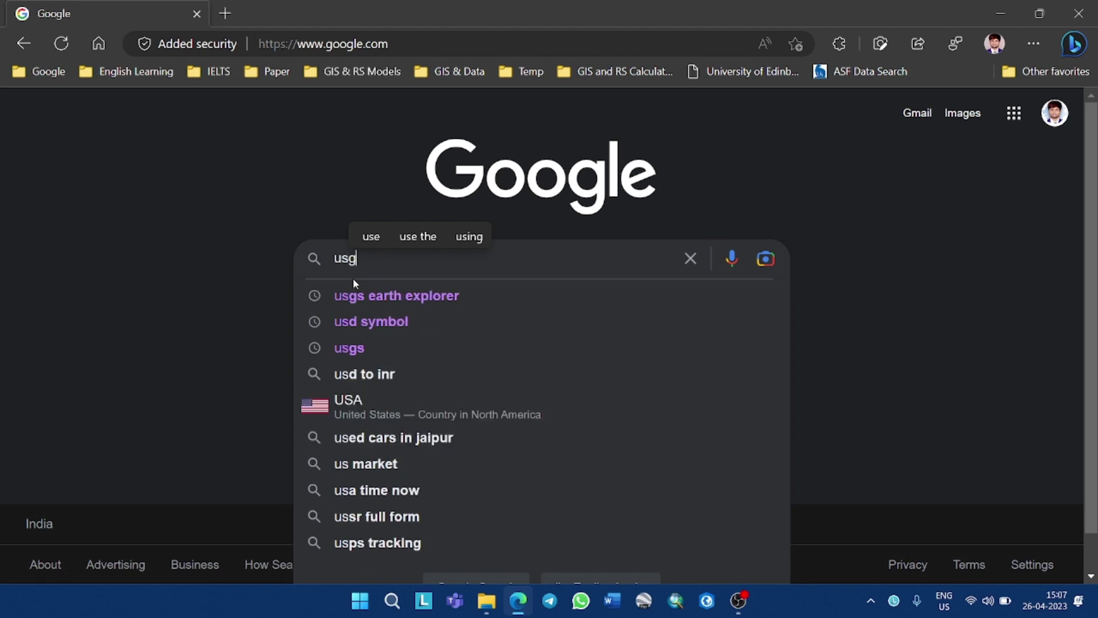
left_click(402, 294)
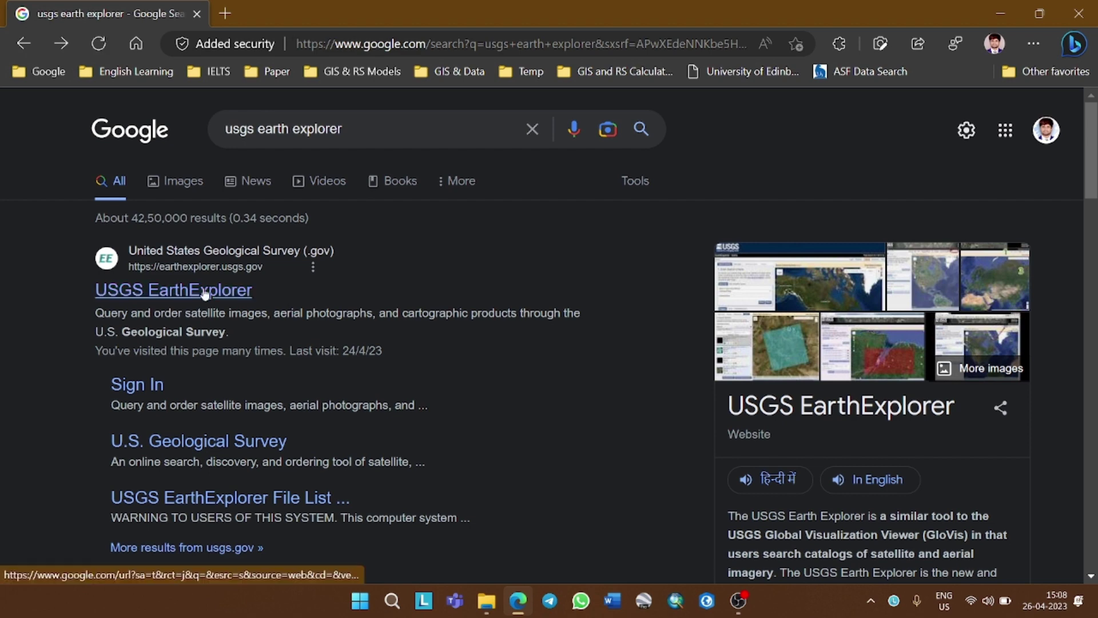
Open the USGS EarthExplorer site, go to its Login page and scroll to Create New Account
left_click(246, 296)
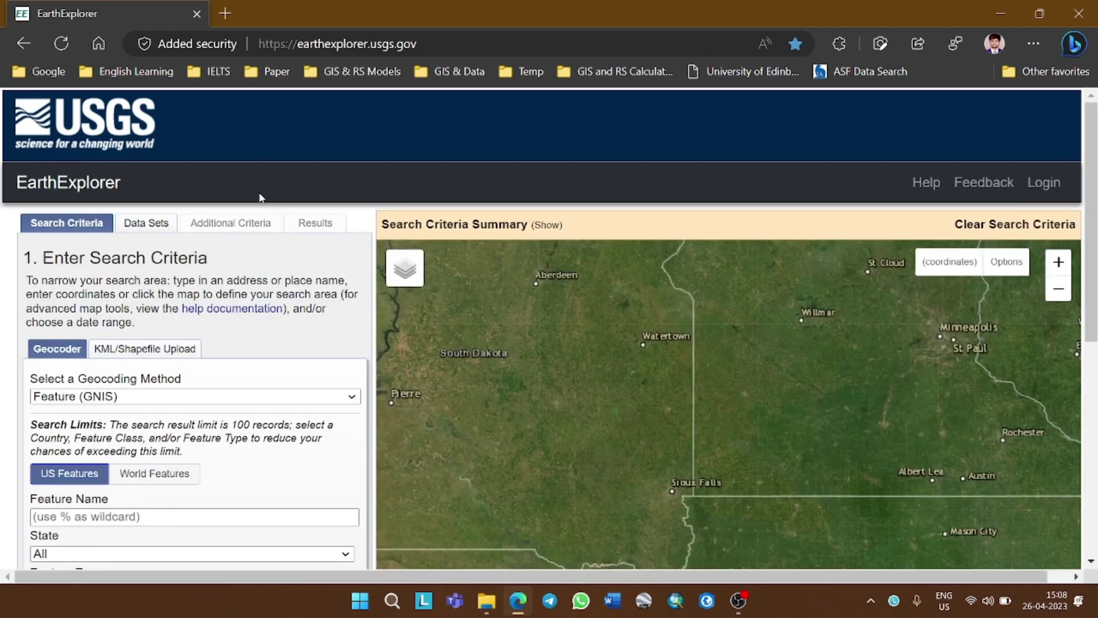
scroll(277, 213, "down", 7)
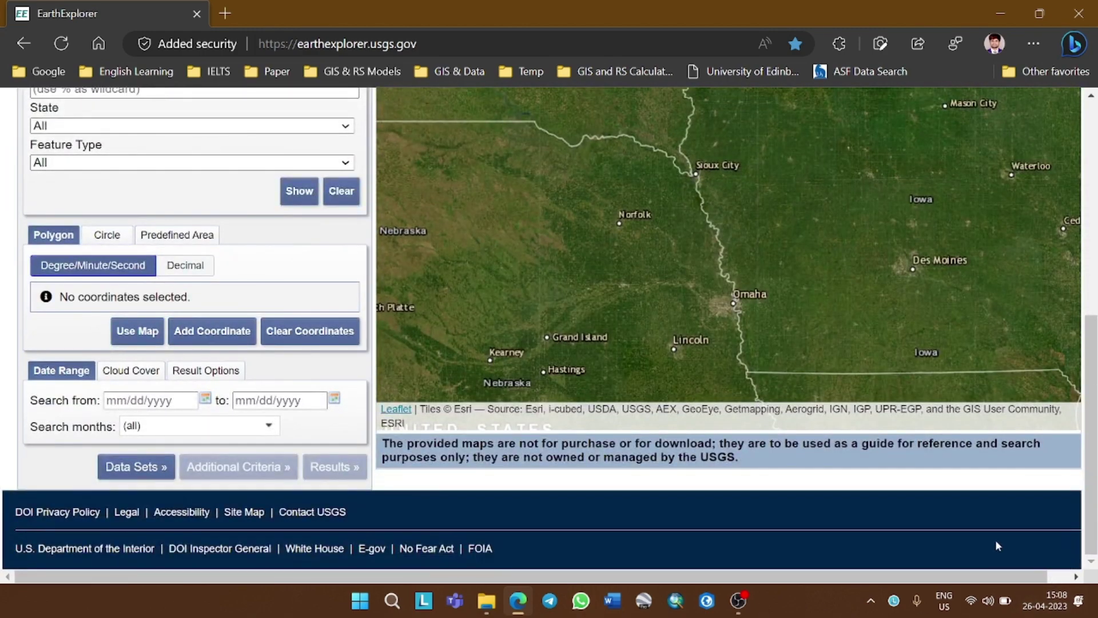
scroll(630, 537, "up", 10)
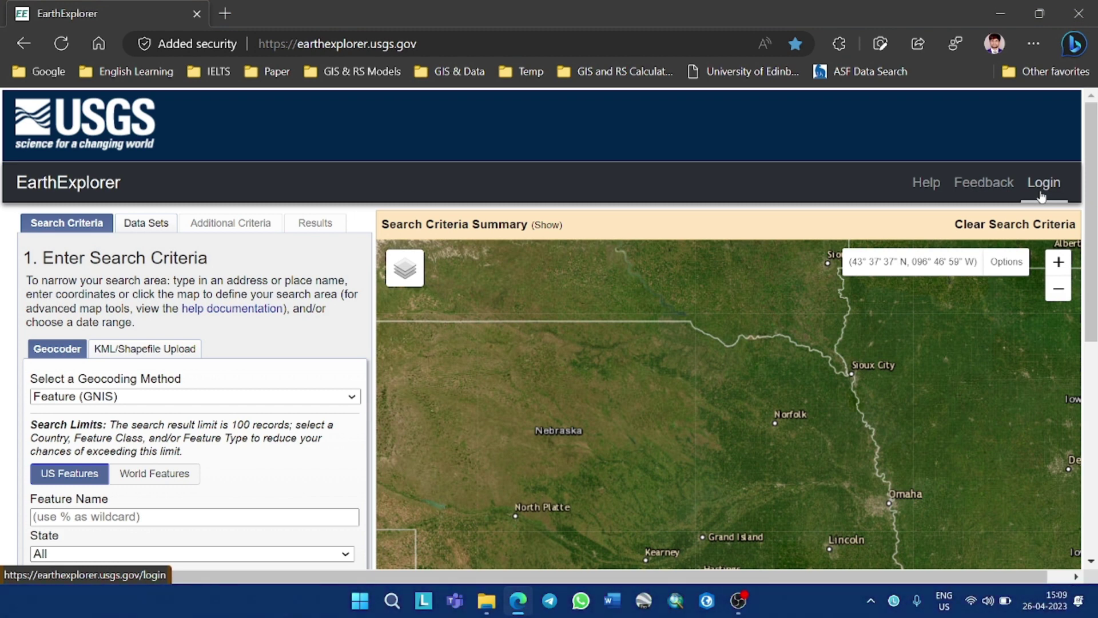
left_click(1042, 197)
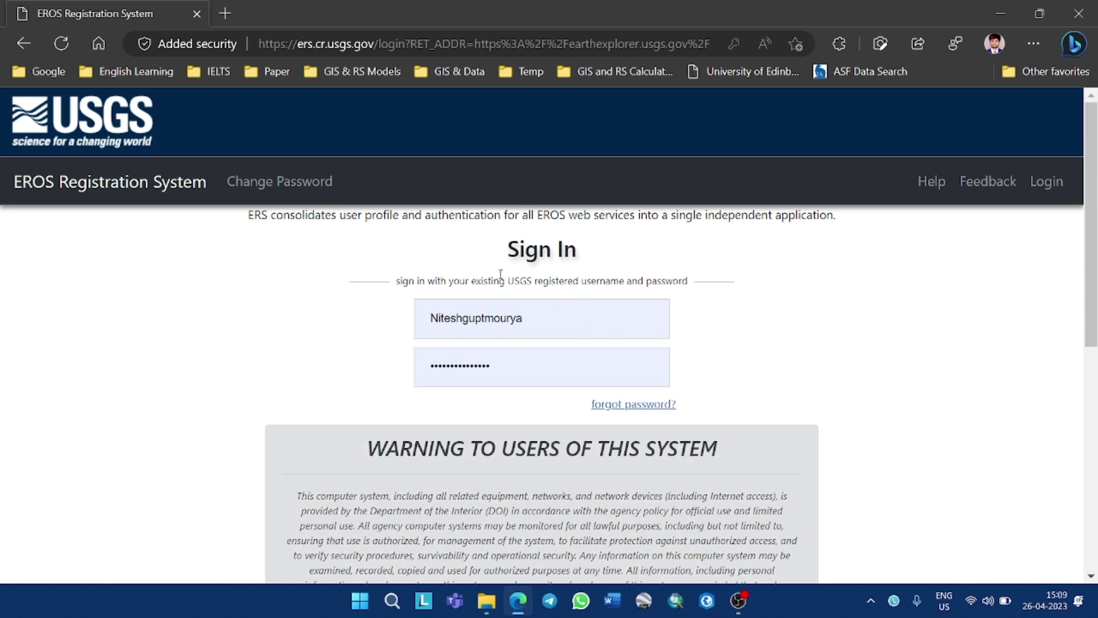
scroll(741, 281, "down", 1)
scroll(741, 282, "down", 2)
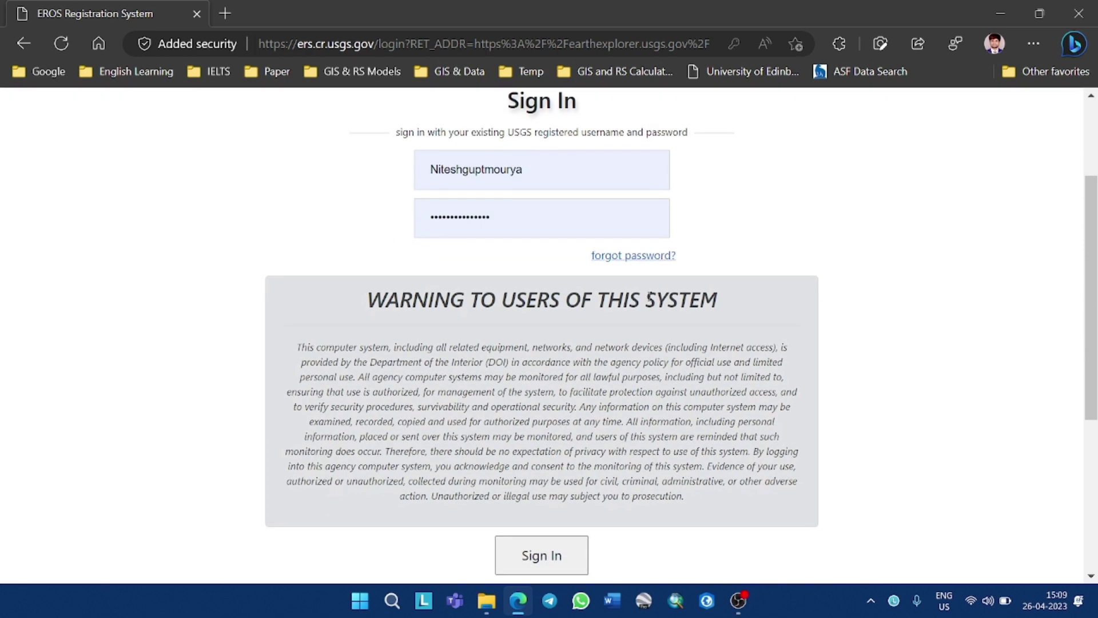
scroll(539, 216, "down", 6)
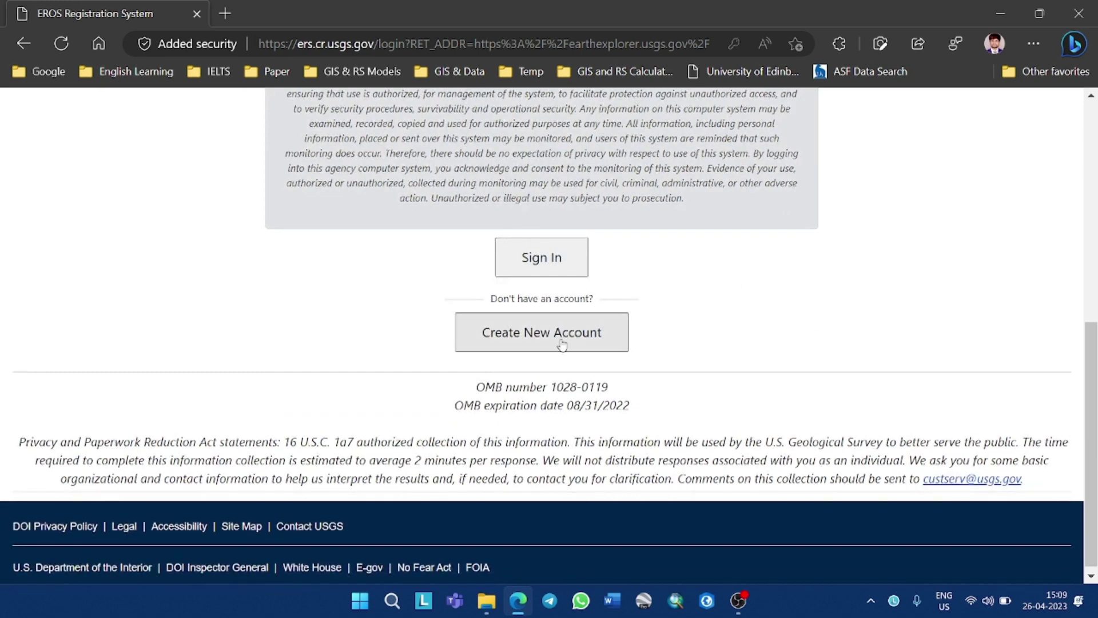
Start a new EROS account and enter the desired username
left_click(542, 332)
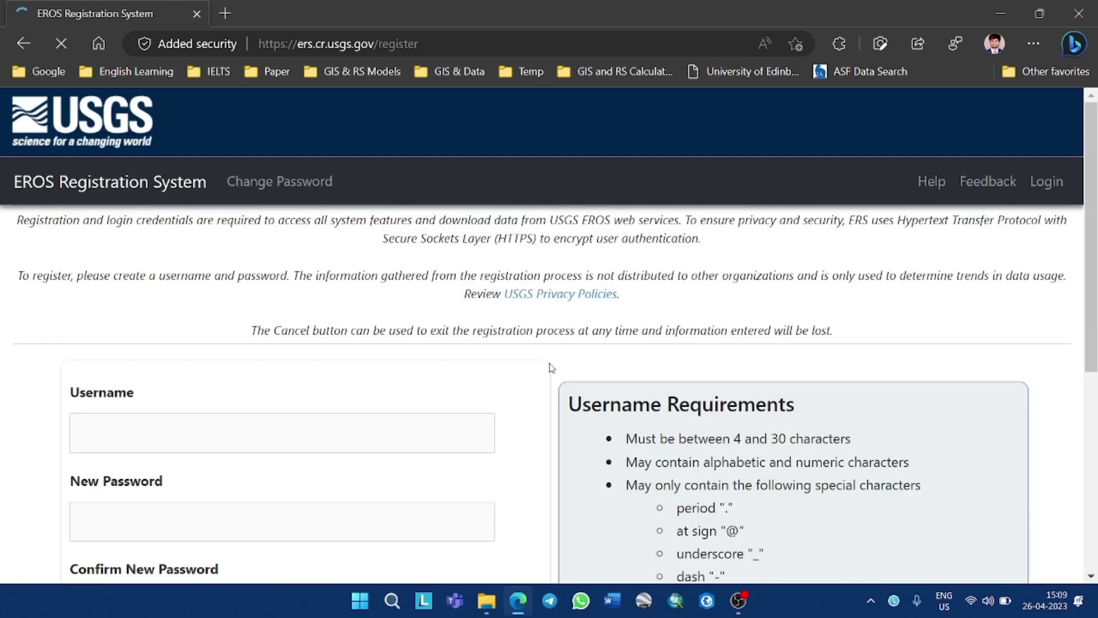
scroll(551, 368, "down", 3)
left_click(300, 294)
type("nik")
key("BackSpace")
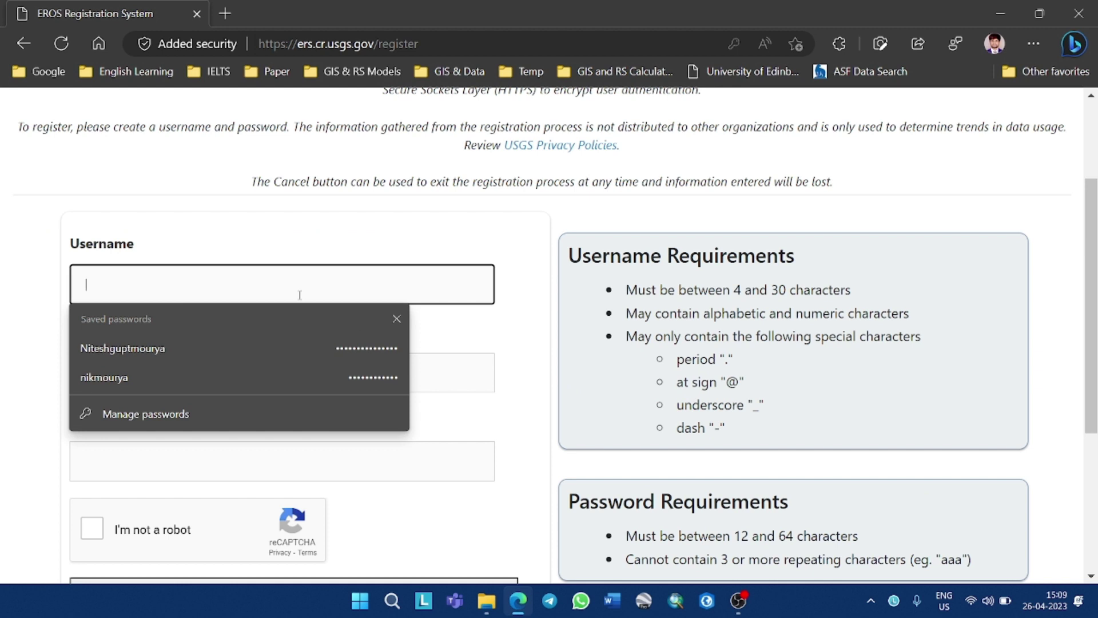
type("xayz")
key("Tab")
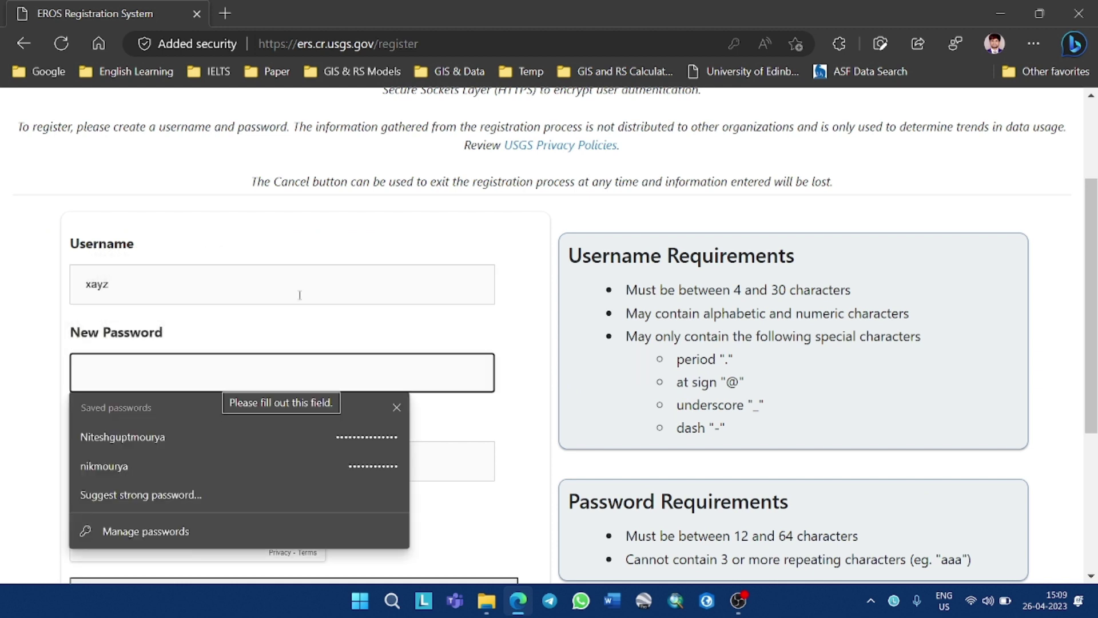
Enter a password, copy it into Confirm New Password, pass reCAPTCHA and continue
type("••")
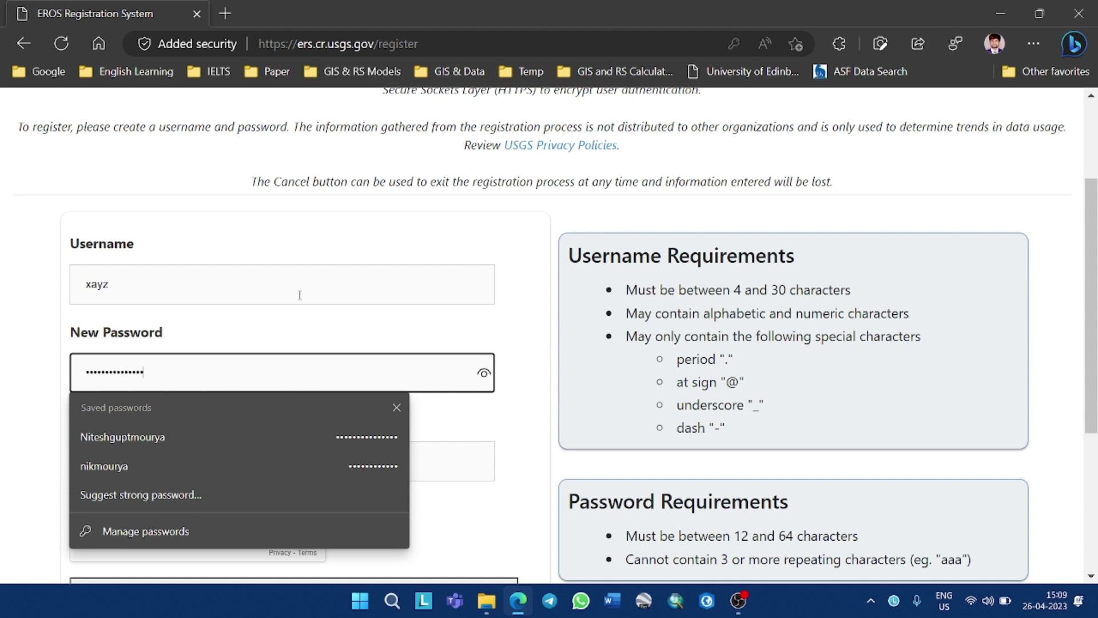
left_click(483, 373)
left_click(402, 407)
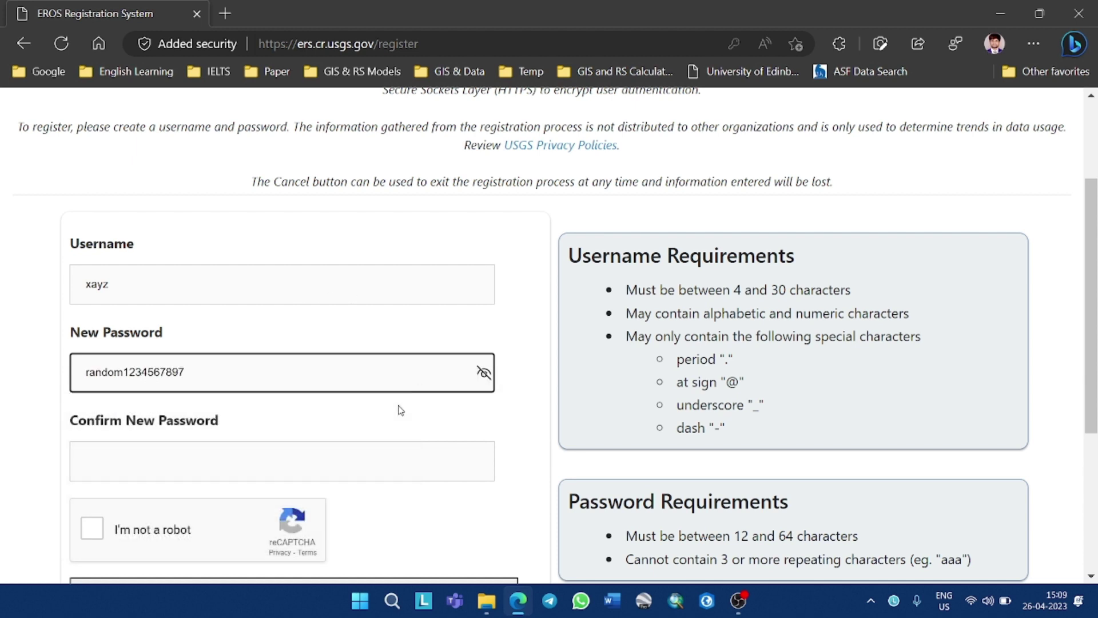
left_click_drag(235, 371, 62, 376)
key("ctrl+c")
left_click(192, 472)
key("ctrl+v")
scroll(193, 472, "down", 3)
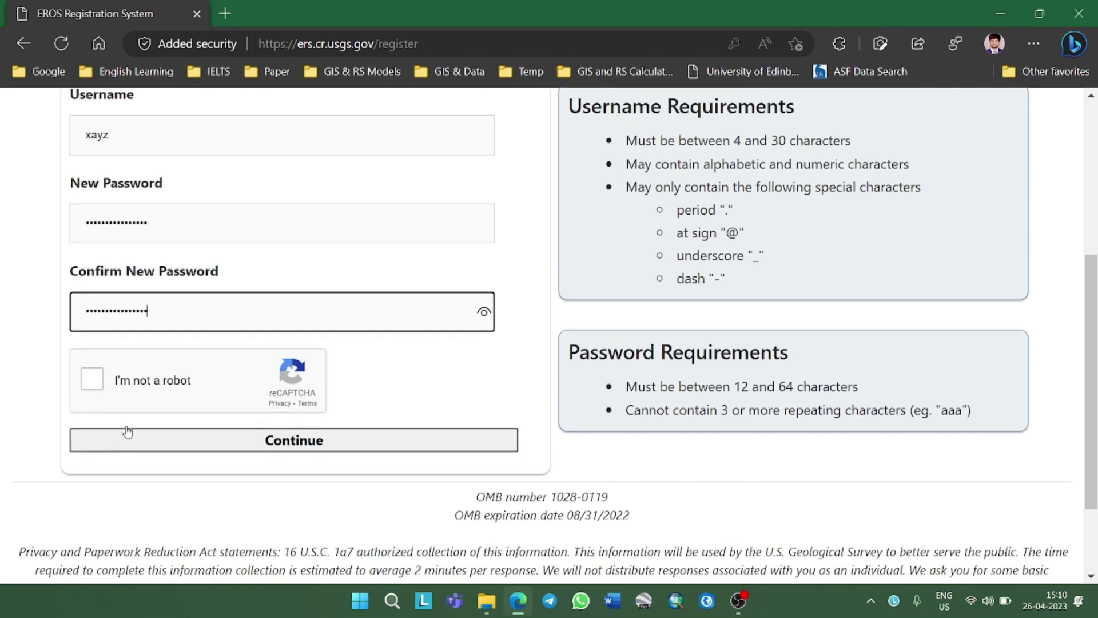
left_click(95, 383)
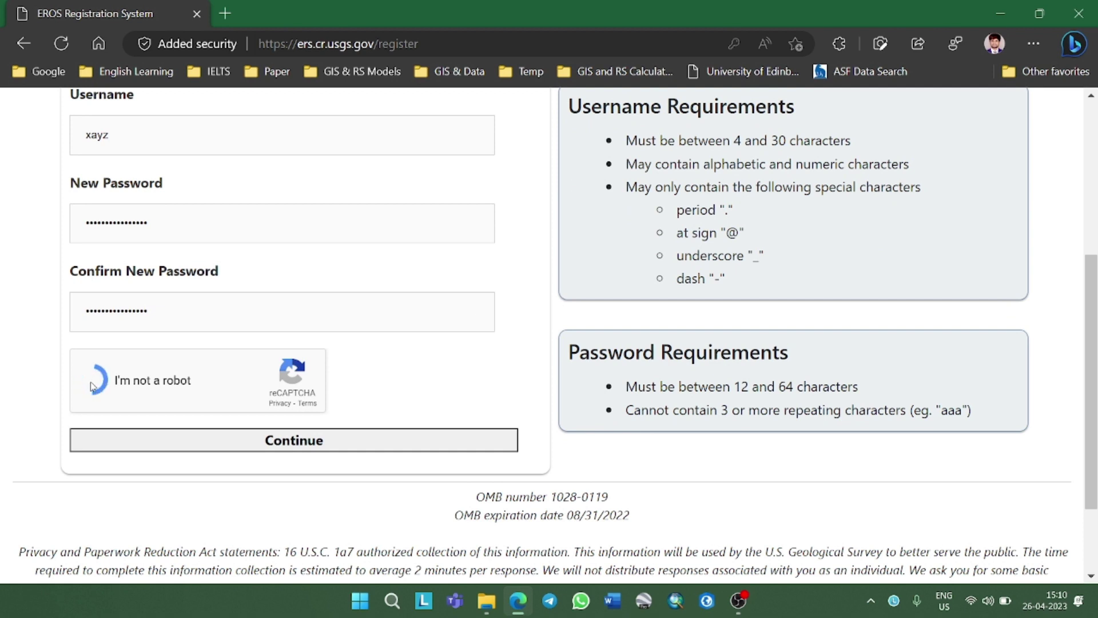
left_click(362, 452)
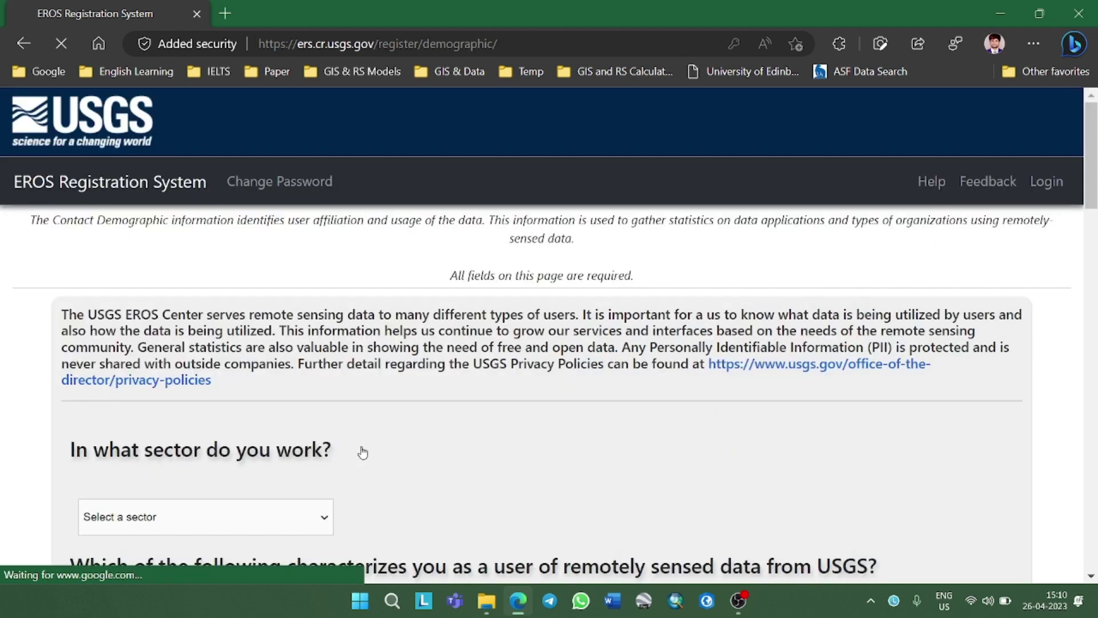
Dismiss the password popup and set the sector to Academic Institution
scroll(362, 451, "down", 3)
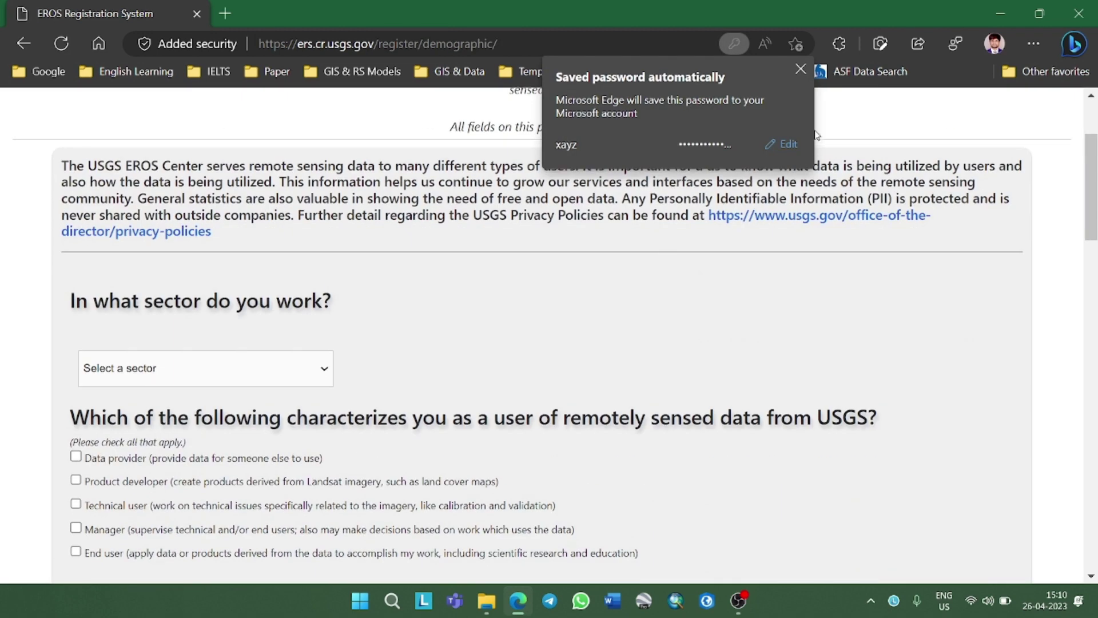
left_click(801, 73)
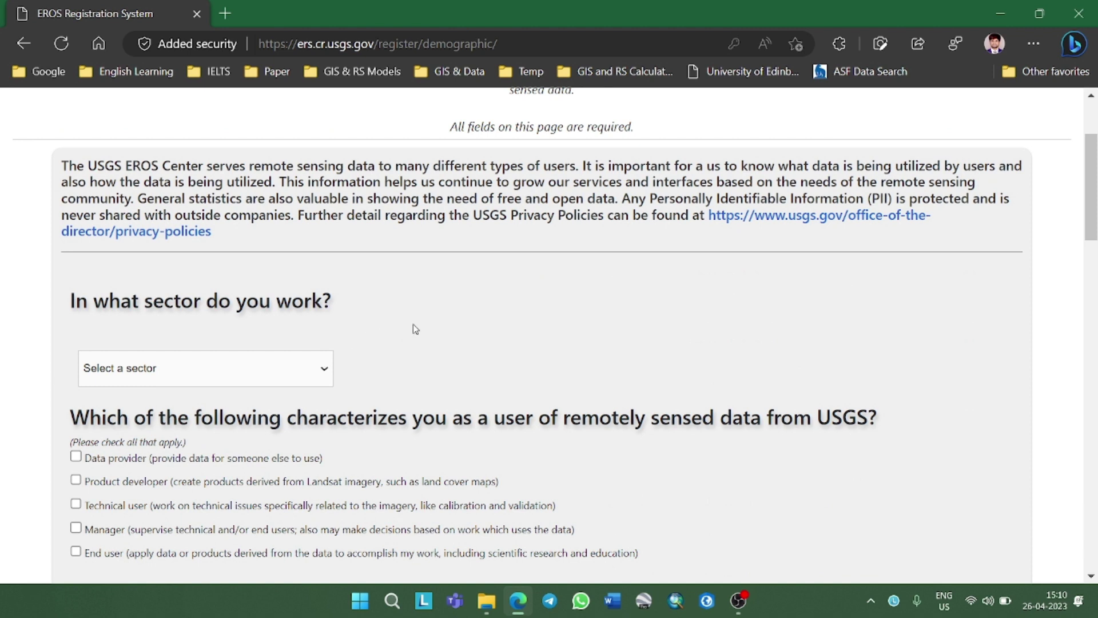
left_click(279, 372)
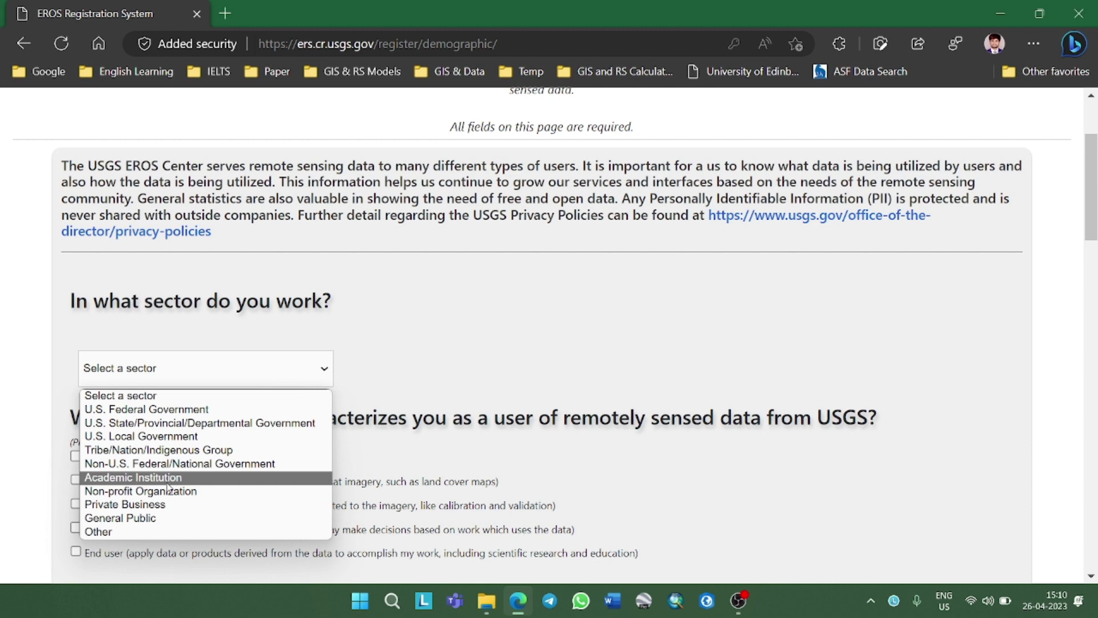
left_click(167, 479)
Select roles Data provider, Technical user and Manager, and enter 'nothing special' under Other
scroll(68, 361, "down", 3)
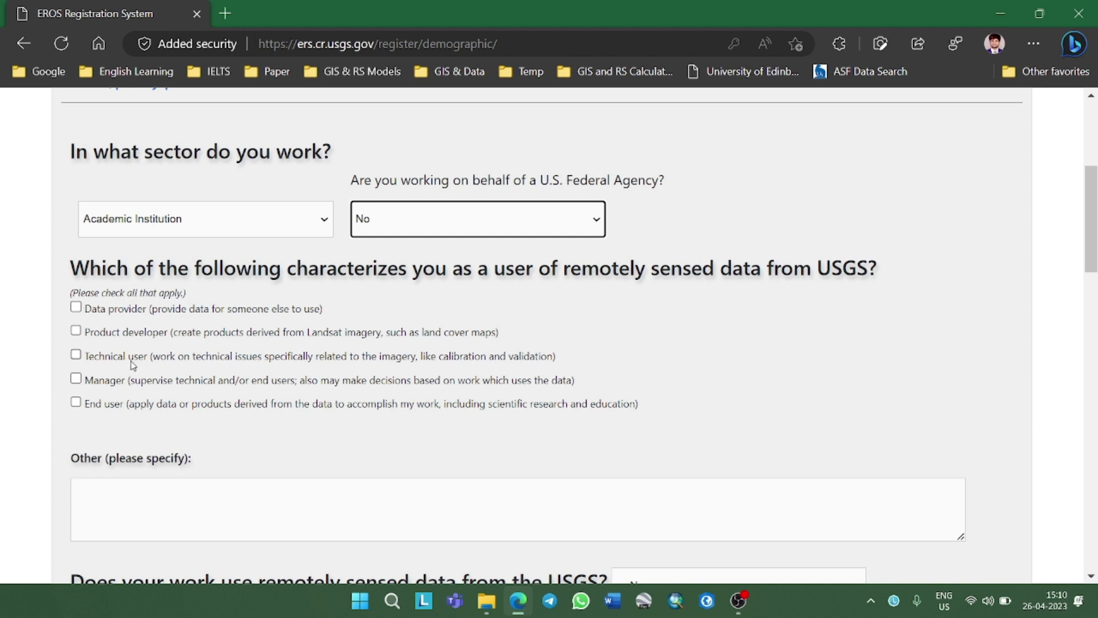
left_click(77, 307)
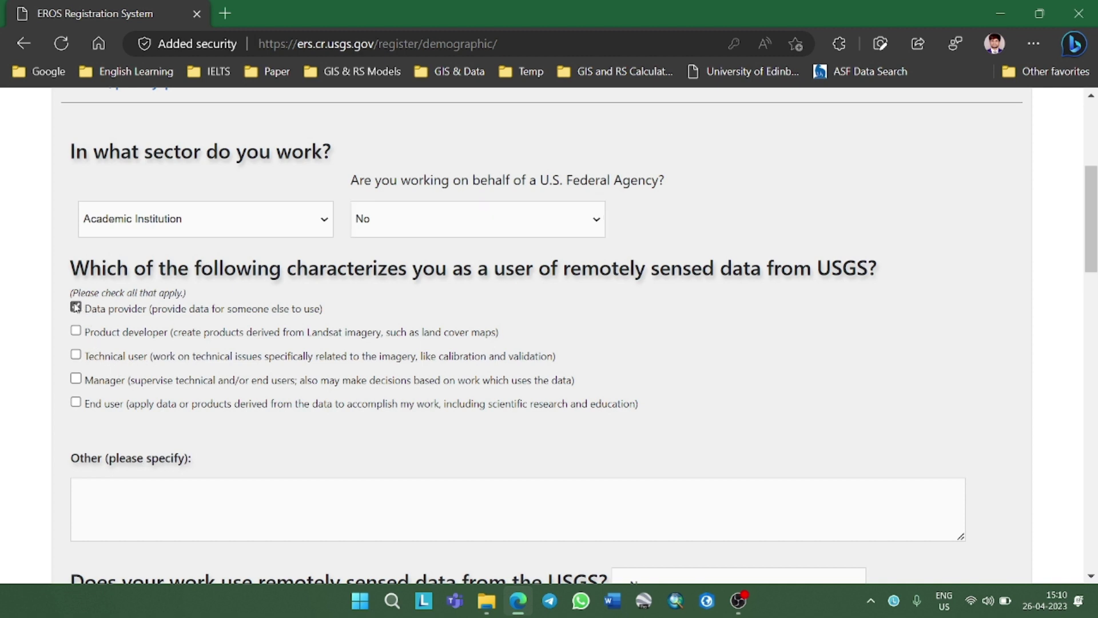
left_click(78, 336)
left_click(76, 356)
left_click(76, 380)
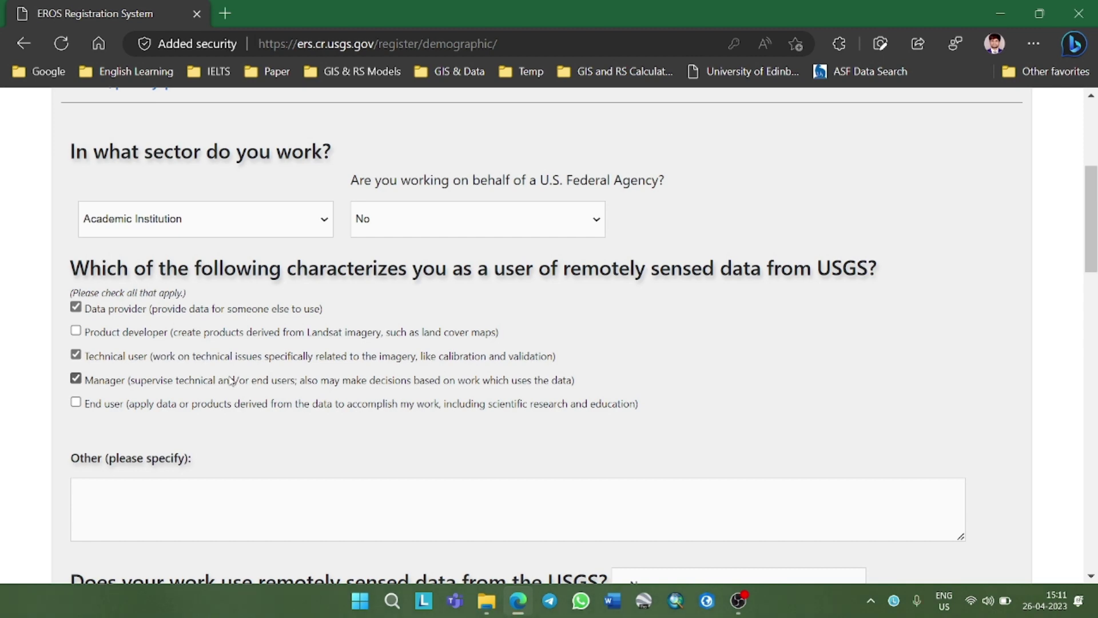
scroll(231, 380, "down", 7)
scroll(355, 312, "up", 5)
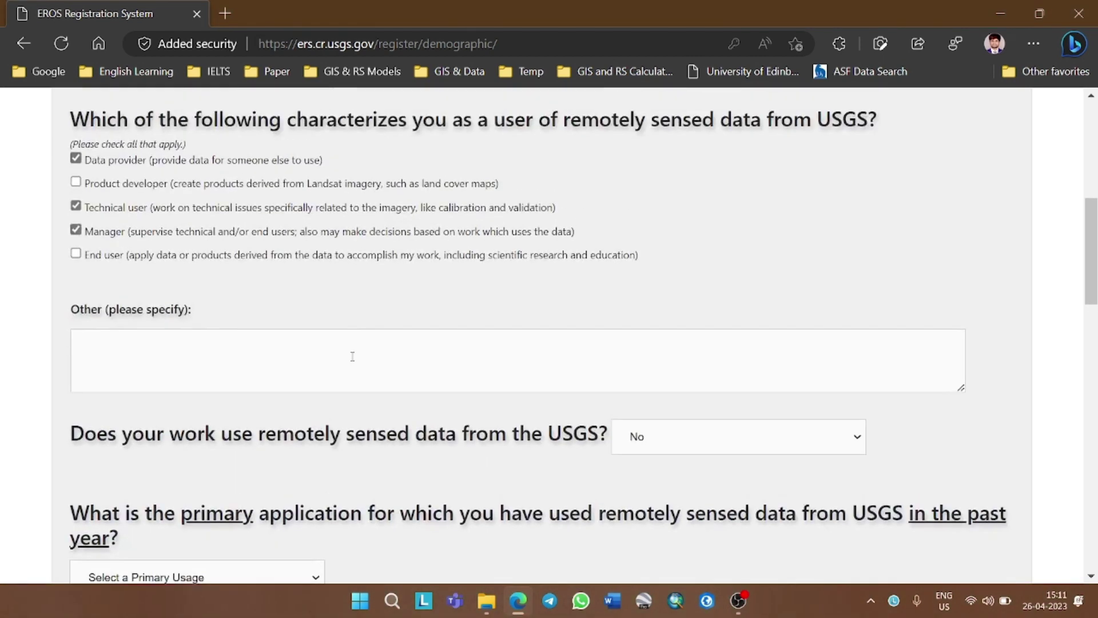
left_click(352, 358)
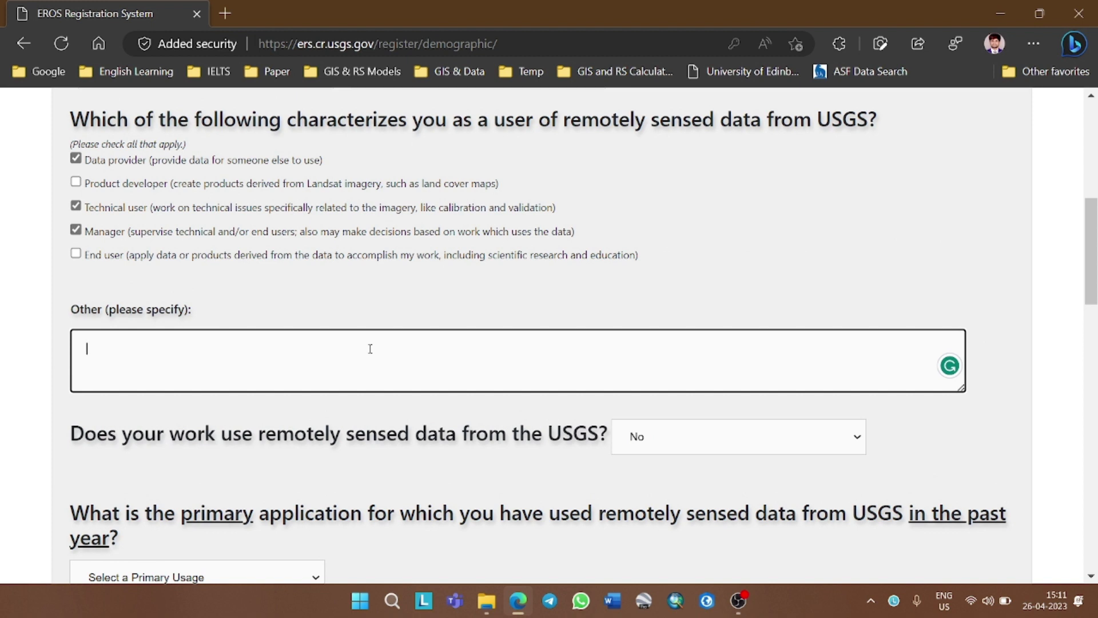
type("nothing special")
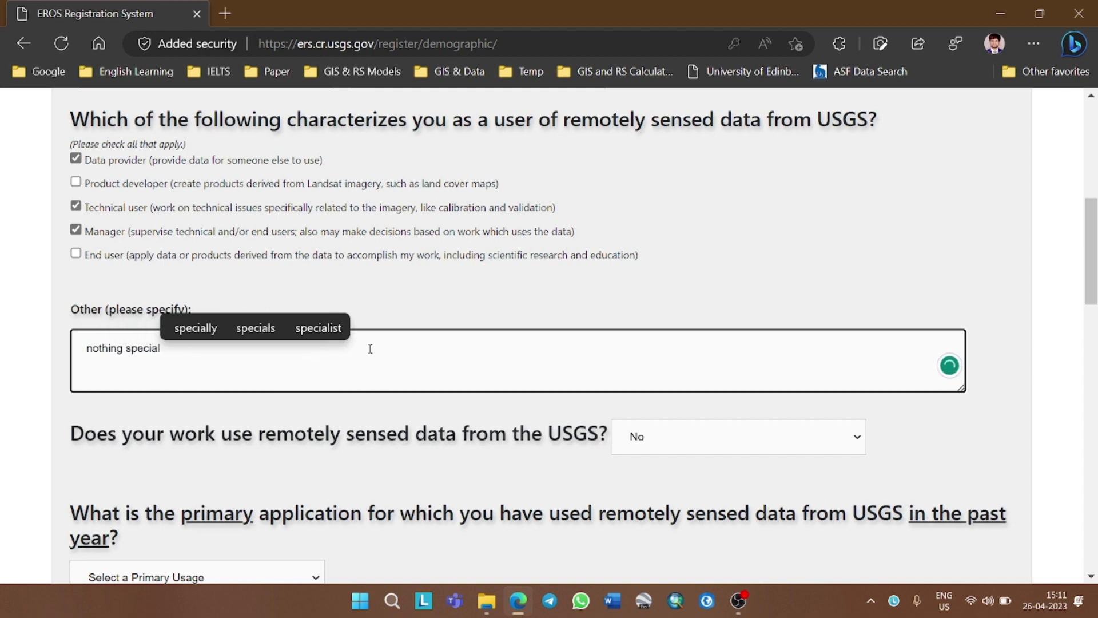
scroll(370, 349, "down", 5)
Set primary use to Education: university/college; tick Agriculture forecasting and Coastal science
left_click(292, 281)
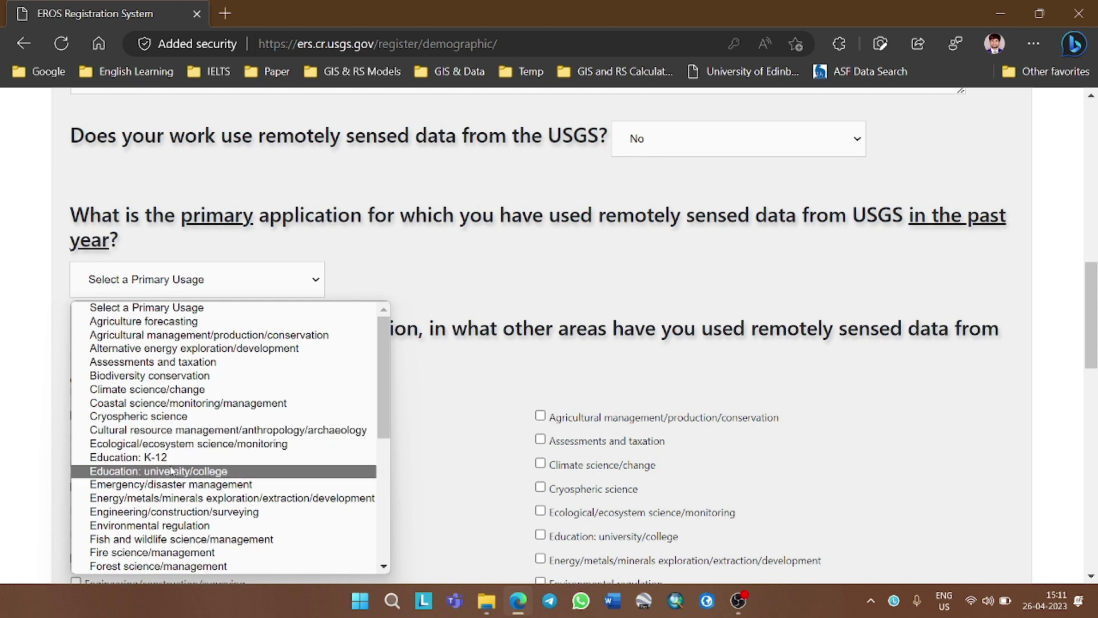
left_click(154, 471)
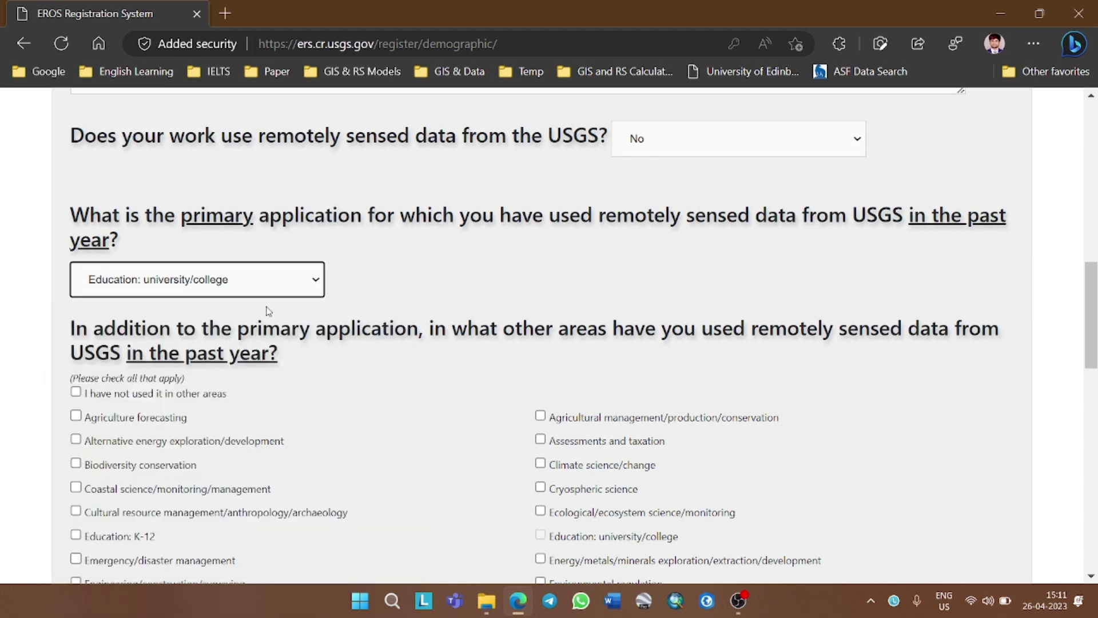
scroll(352, 332, "down", 6)
scroll(366, 315, "up", 4)
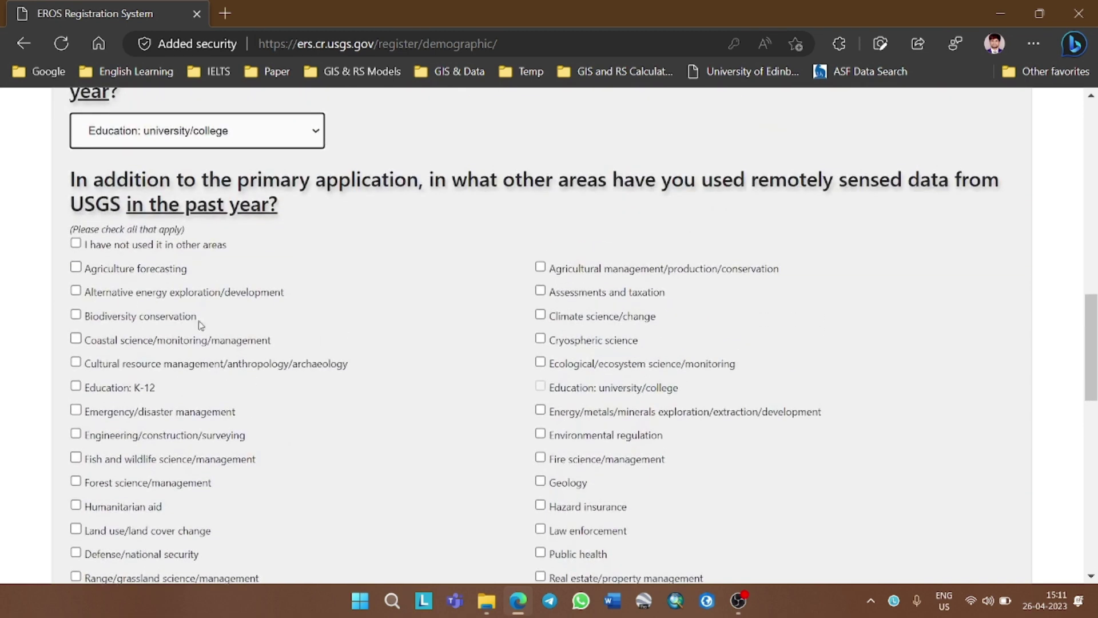
scroll(380, 305, "down", 3)
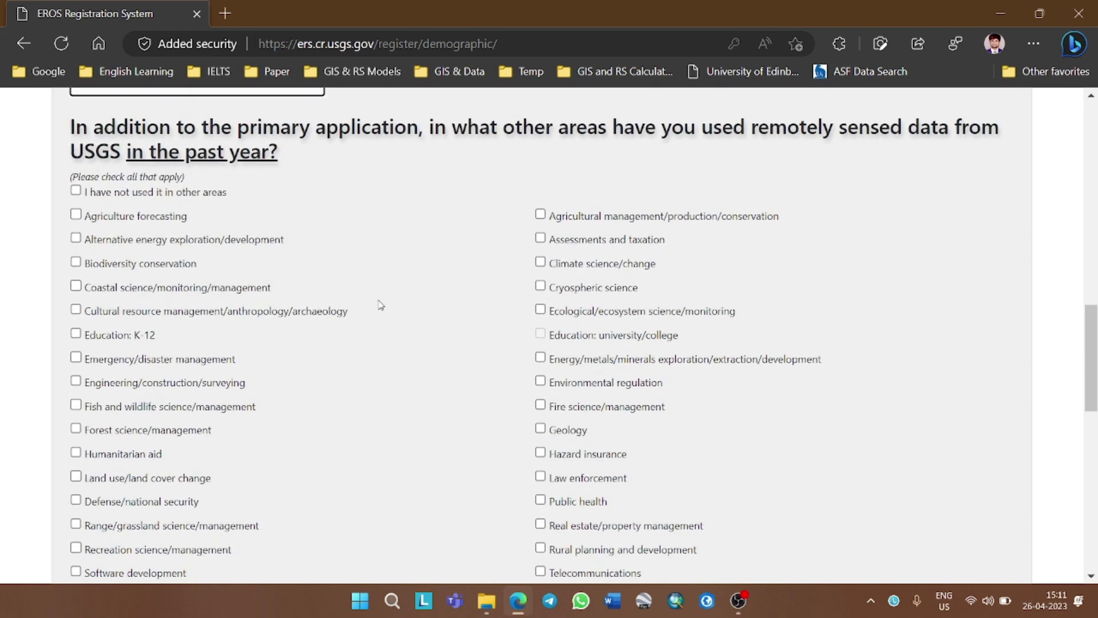
scroll(252, 330, "up", 3)
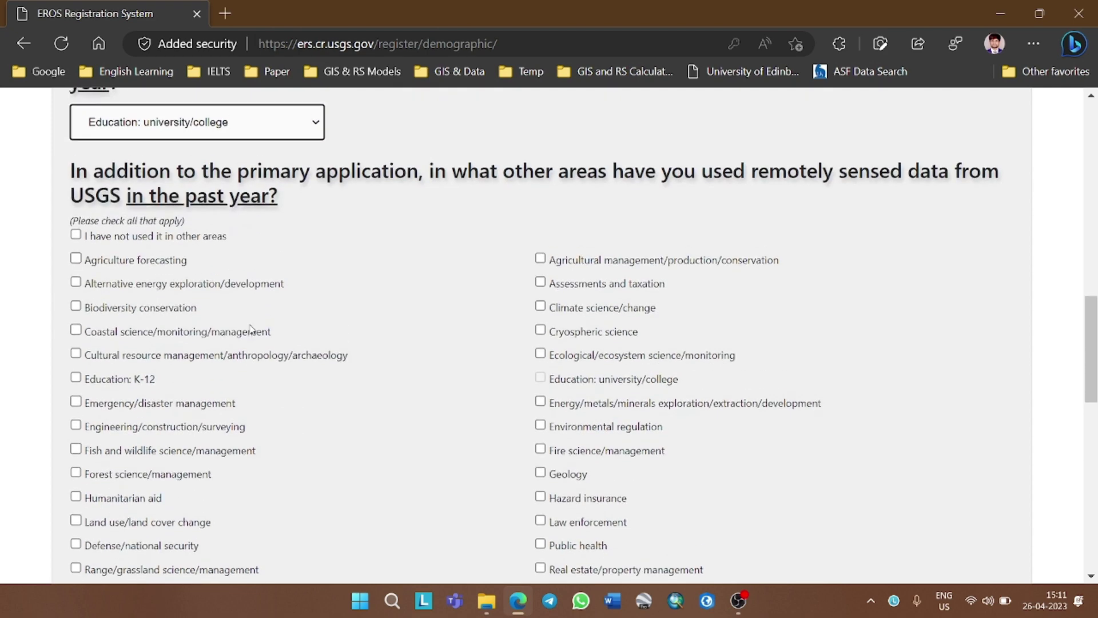
left_click(174, 273)
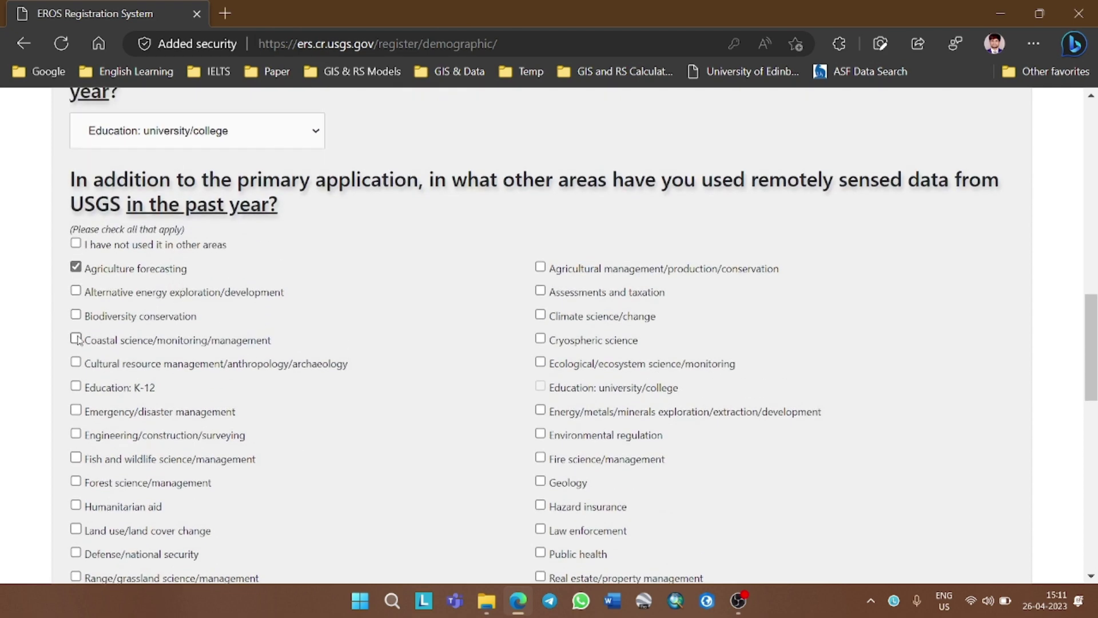
left_click(162, 345)
Tick Geology, Transportation, Urbanization, Water resources, Technical training and Land use/land cover change
scroll(540, 289, "down", 3)
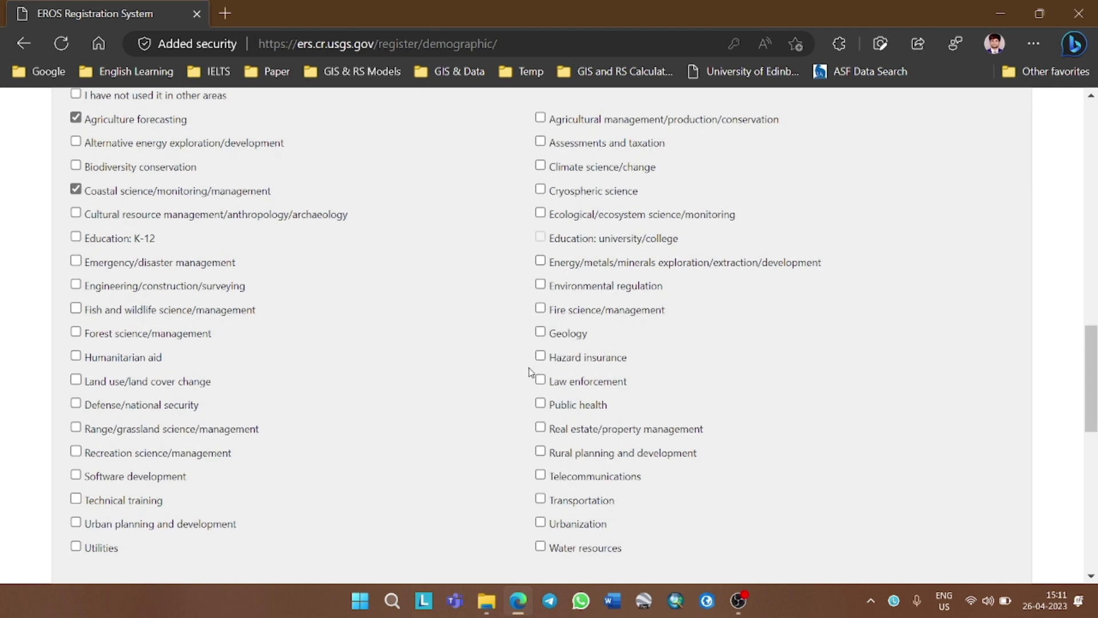
left_click(541, 333)
scroll(493, 384, "down", 3)
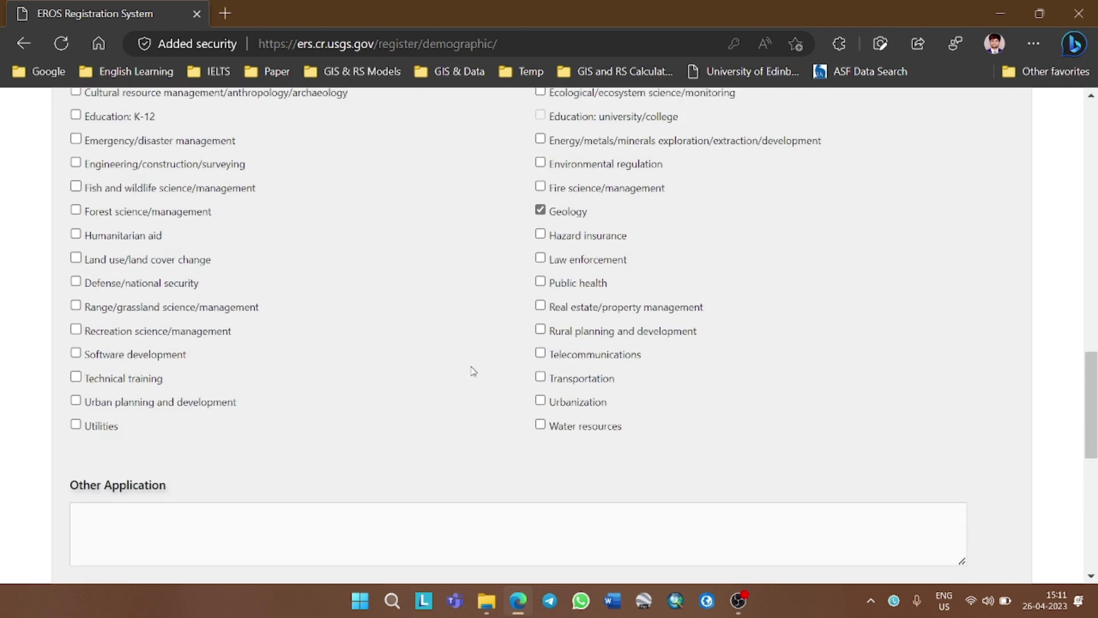
left_click(542, 351)
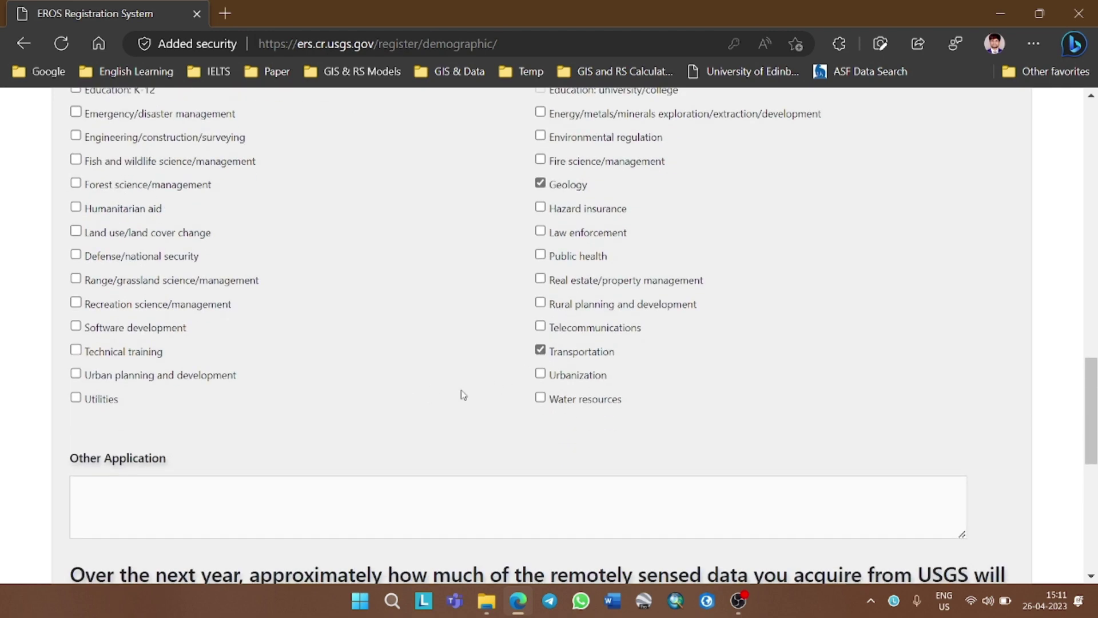
left_click(542, 378)
left_click(541, 399)
left_click(75, 349)
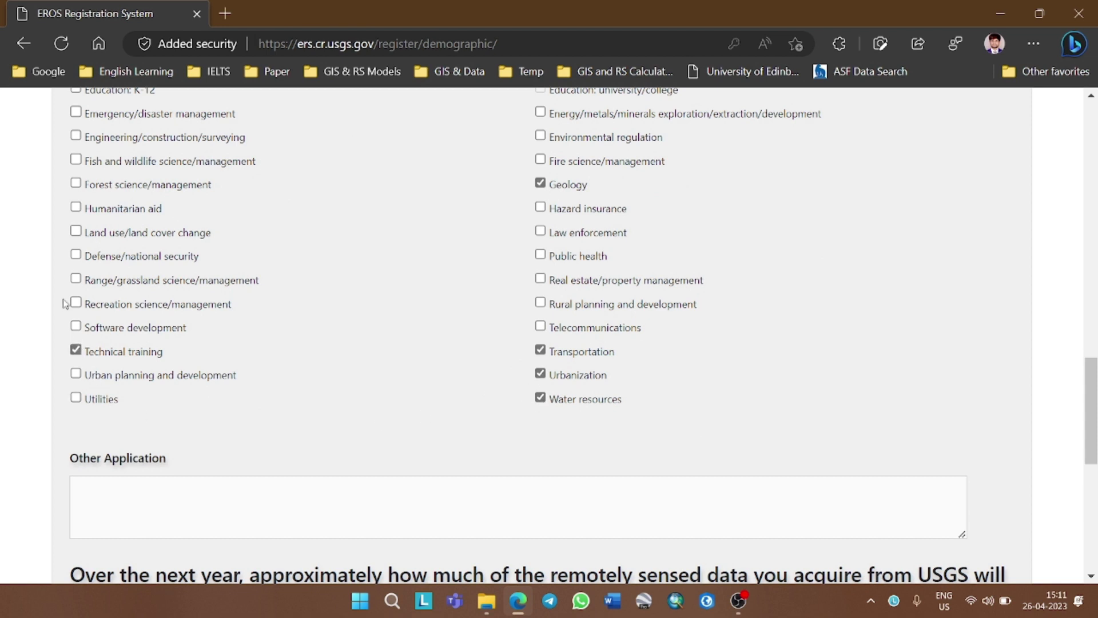
left_click(76, 232)
Enter Geography as Other Application, choose All of the data and Very Important, then continue
scroll(147, 351, "down", 3)
left_click(225, 349)
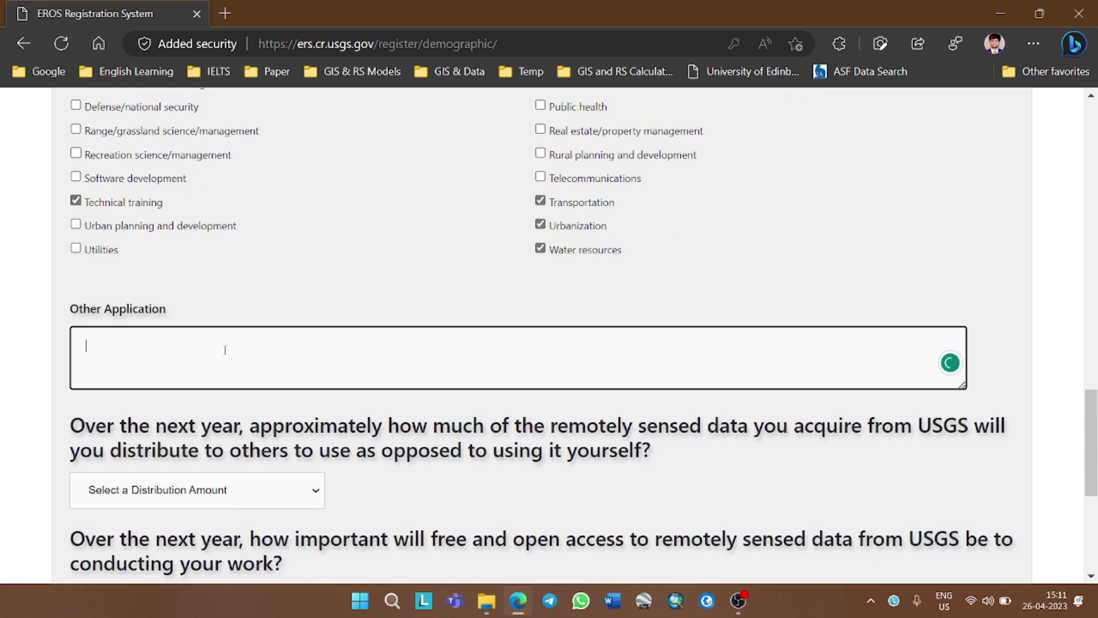
type("Geography")
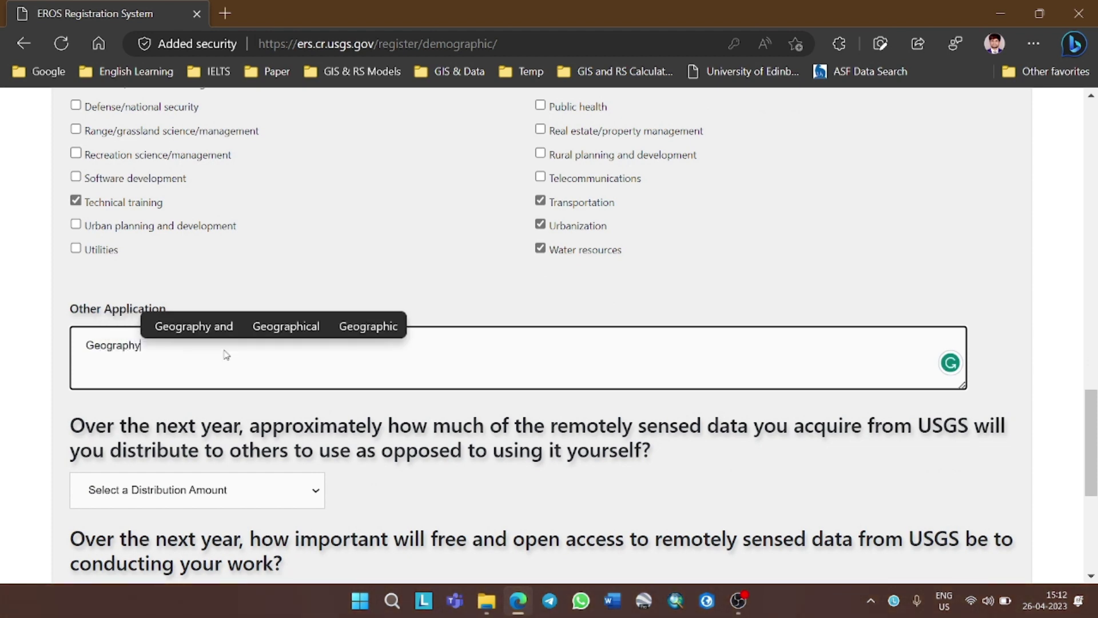
scroll(240, 357, "down", 2)
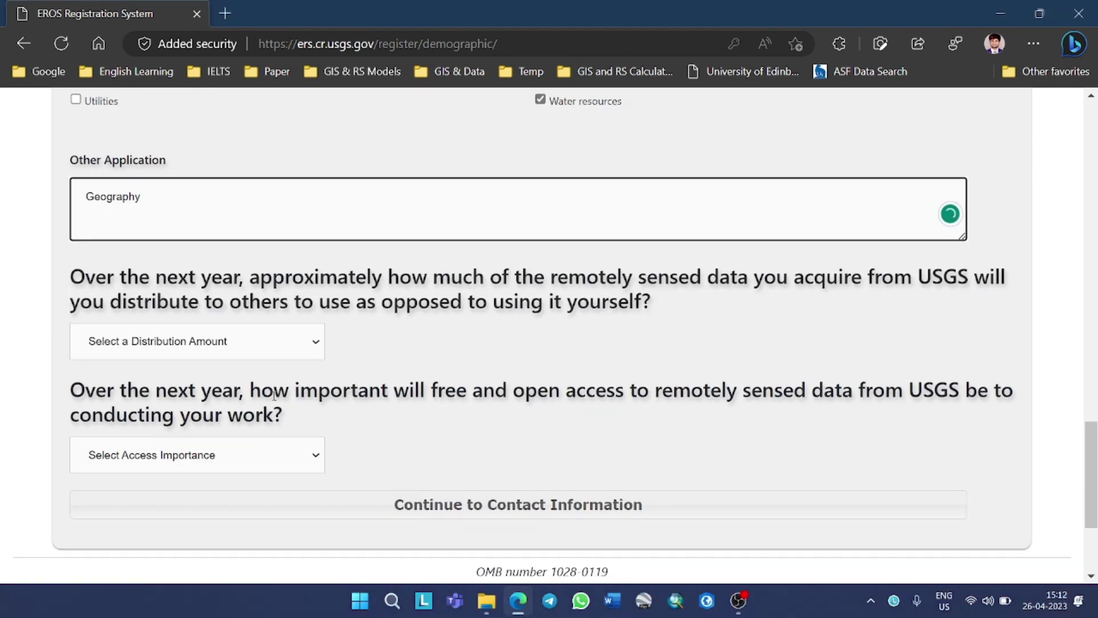
left_click(241, 351)
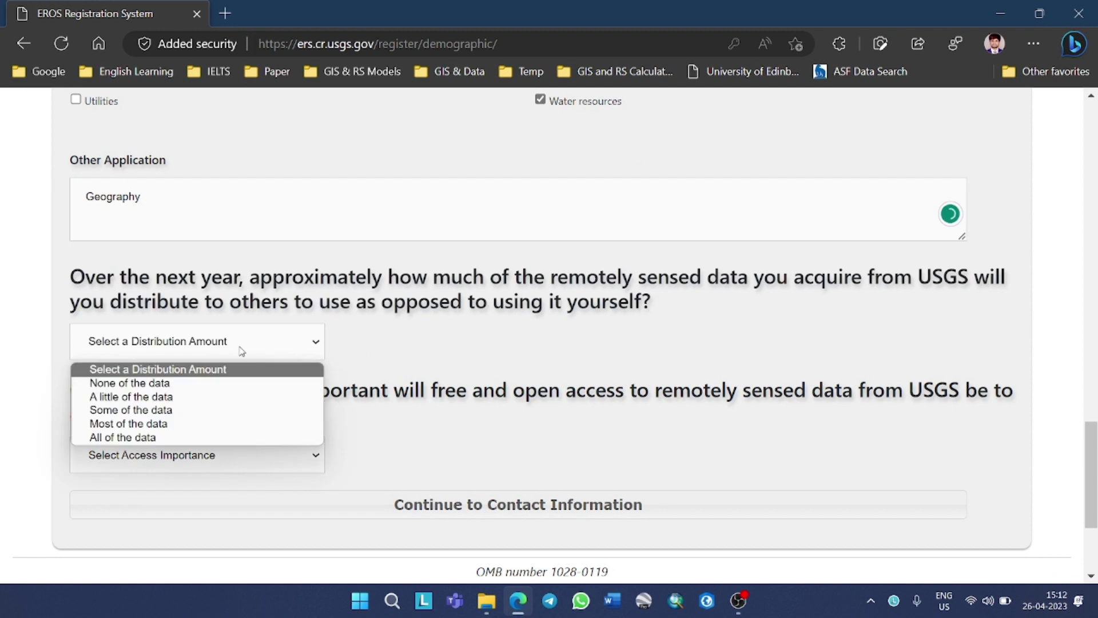
left_click(218, 439)
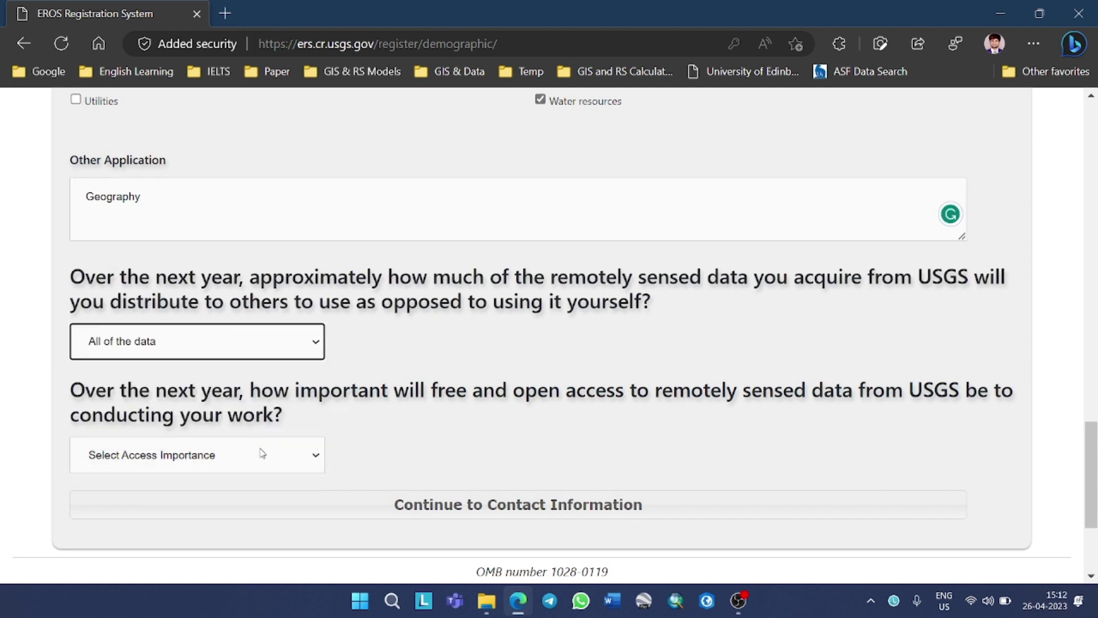
left_click(269, 461)
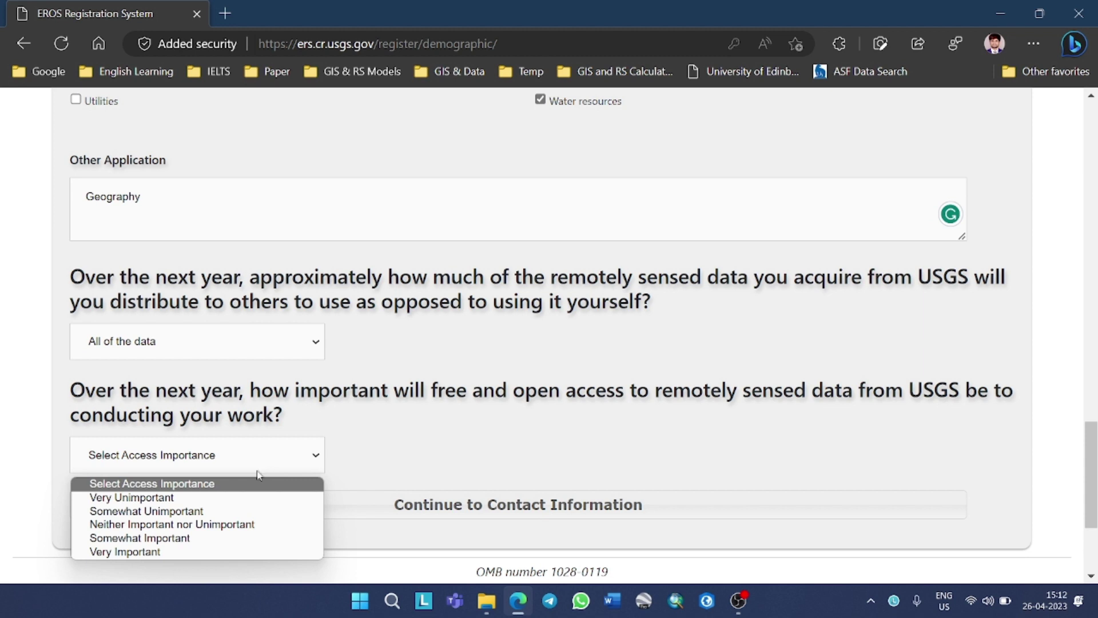
left_click(215, 558)
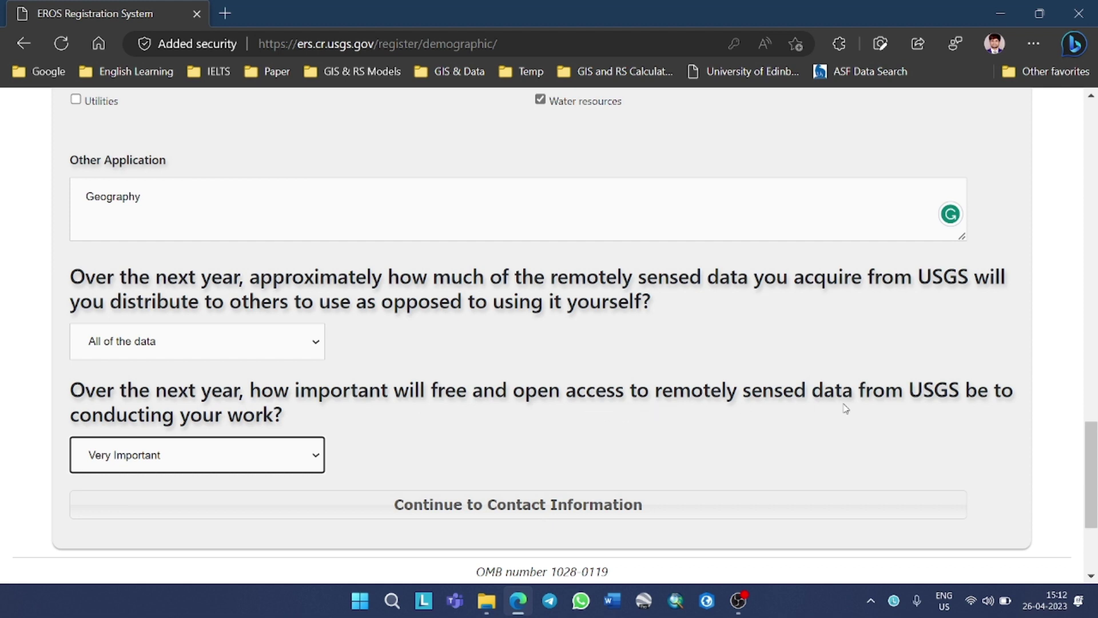
left_click(500, 509)
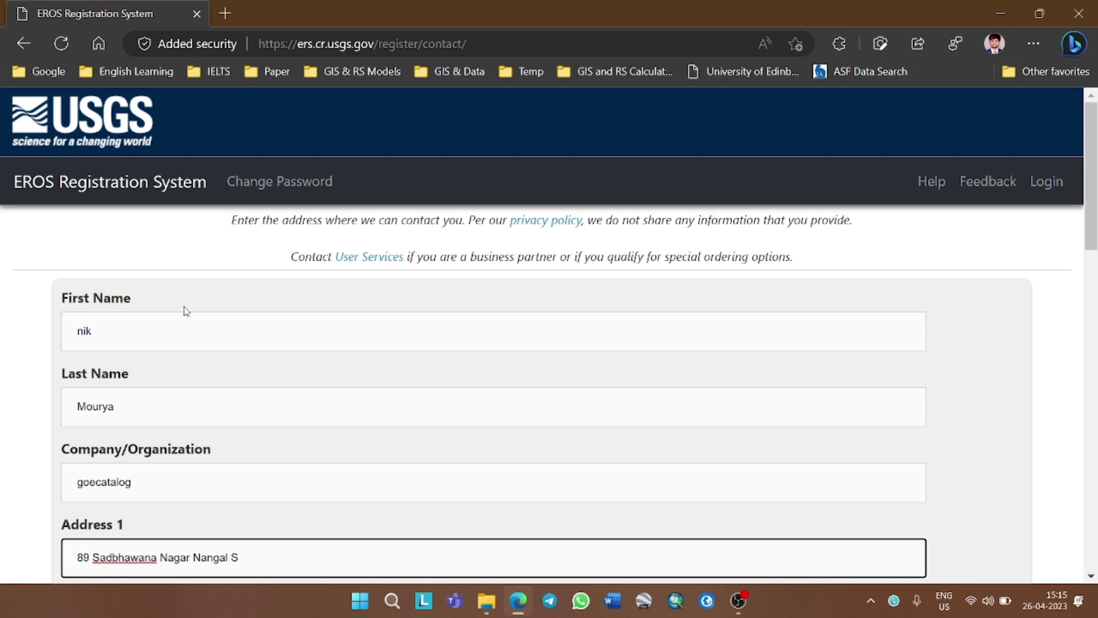
Save the prefilled contact information form to reach the registration review page
scroll(183, 309, "down", 5)
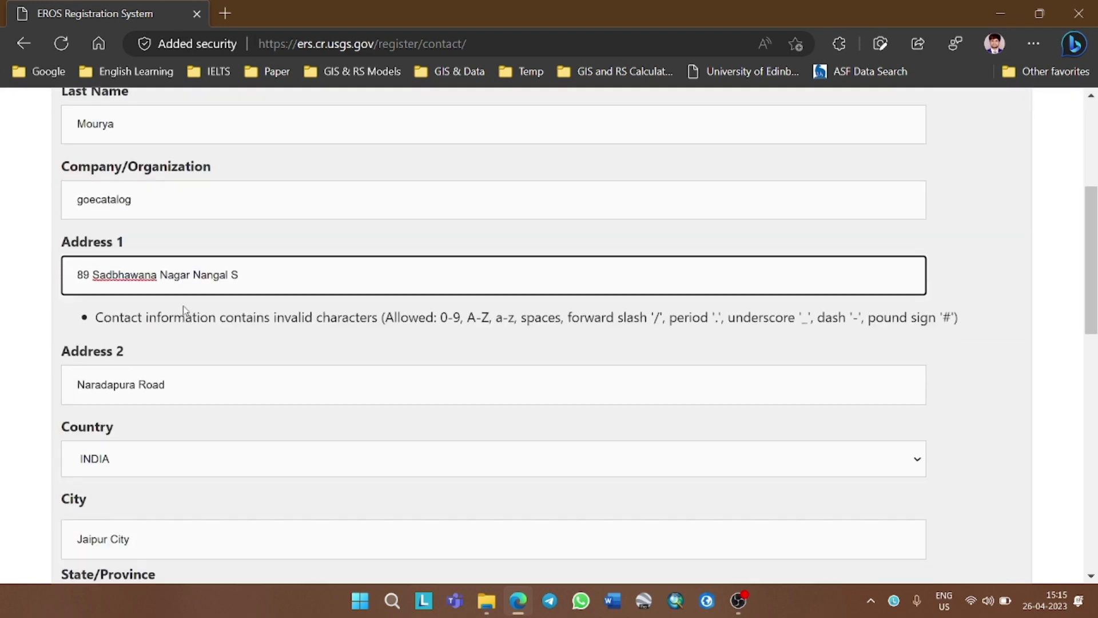
scroll(183, 309, "up", 5)
scroll(122, 326, "down", 5)
scroll(301, 349, "down", 10)
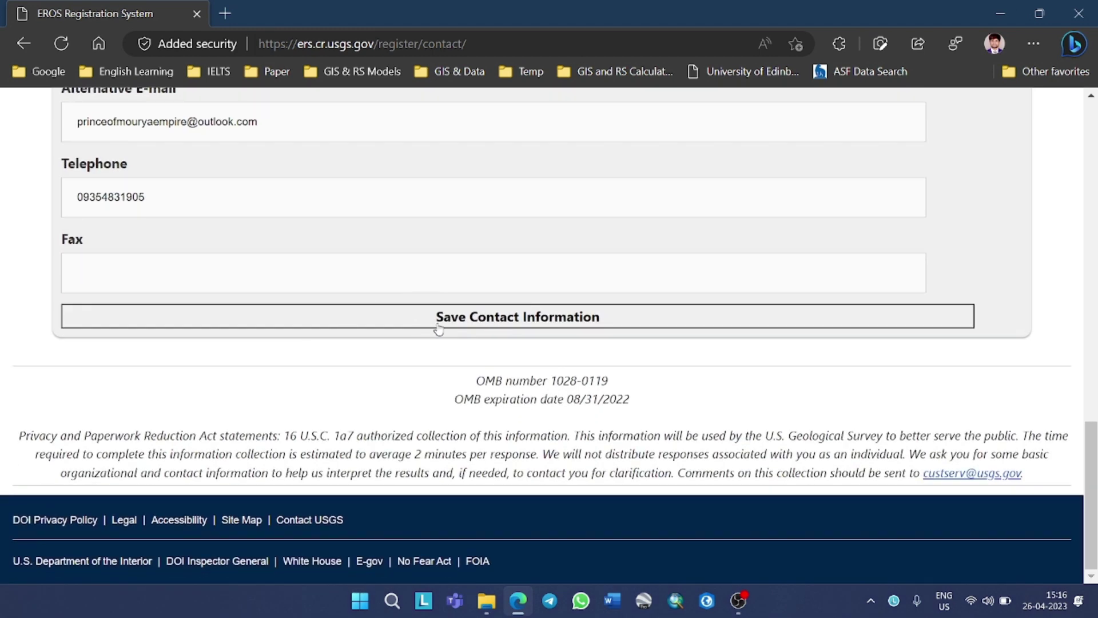
left_click(482, 324)
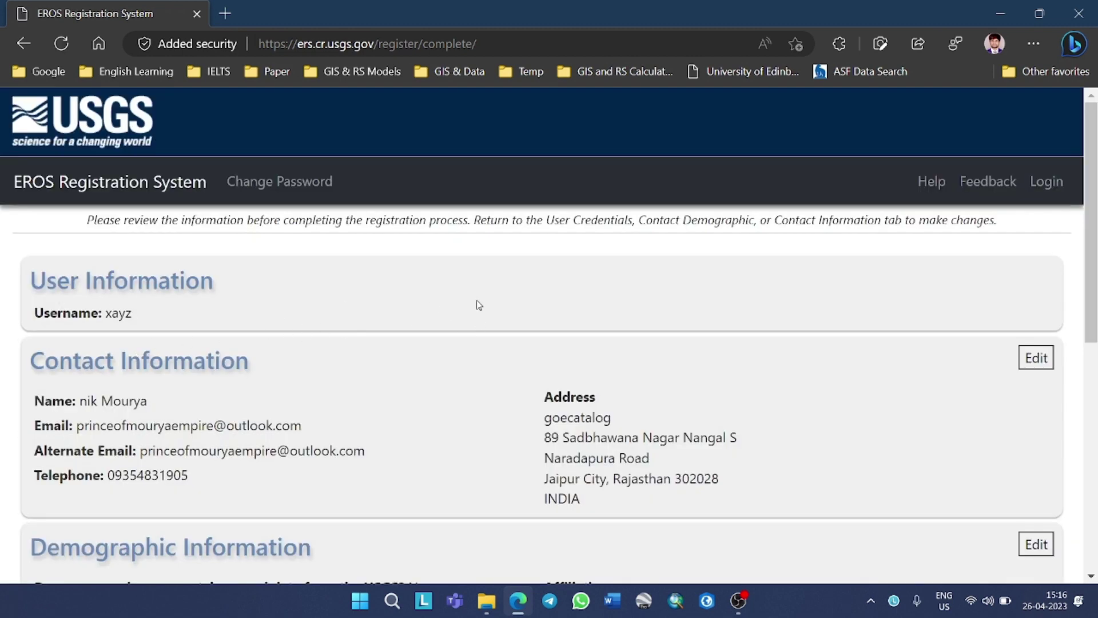
Read through the user, contact and demographic summary, then follow the header Login link
scroll(221, 317, "down", 2)
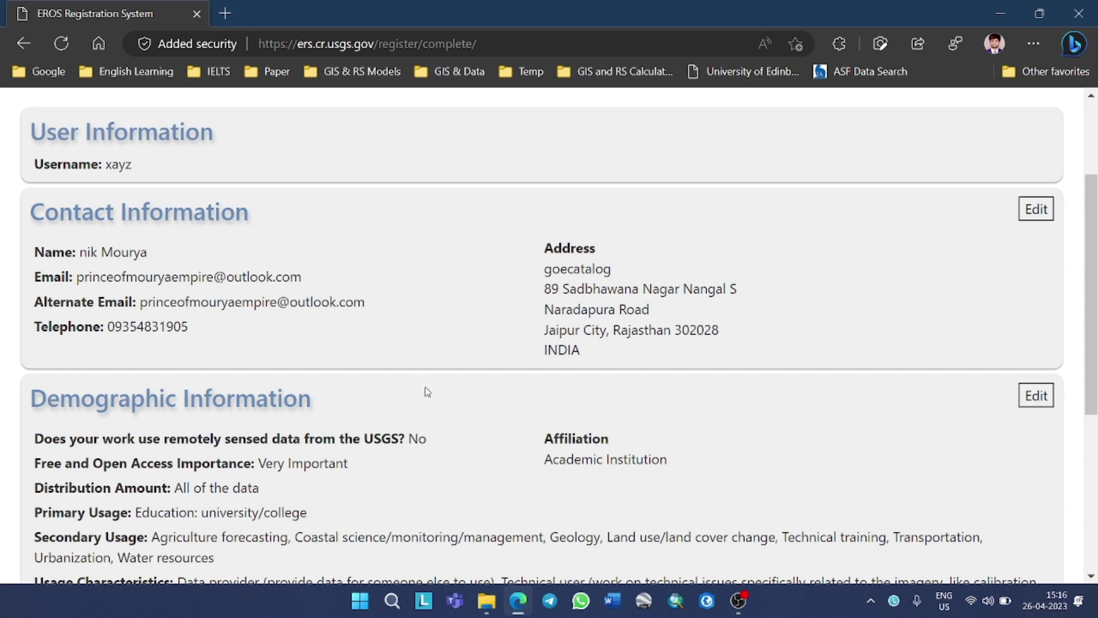
scroll(449, 388, "down", 2)
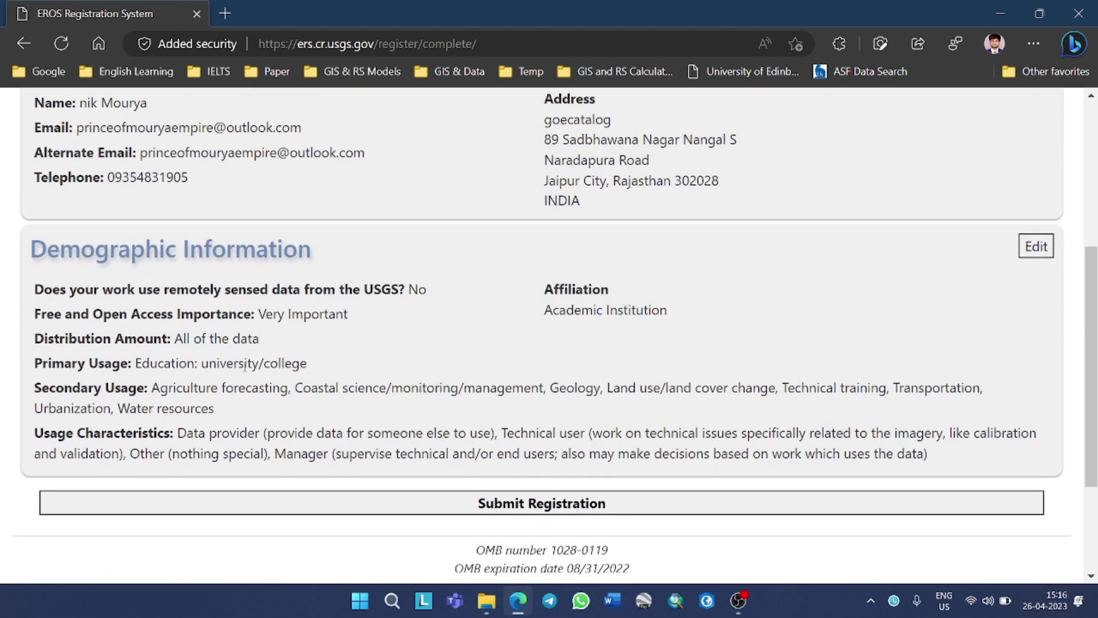
scroll(520, 347, "down", 3)
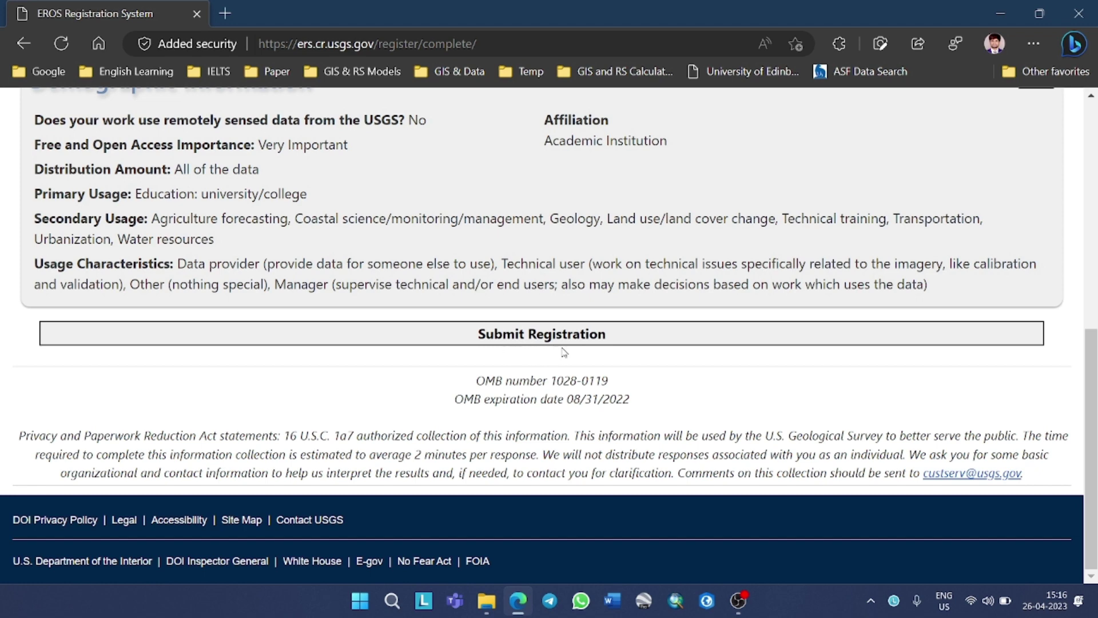
scroll(734, 419, "up", 8)
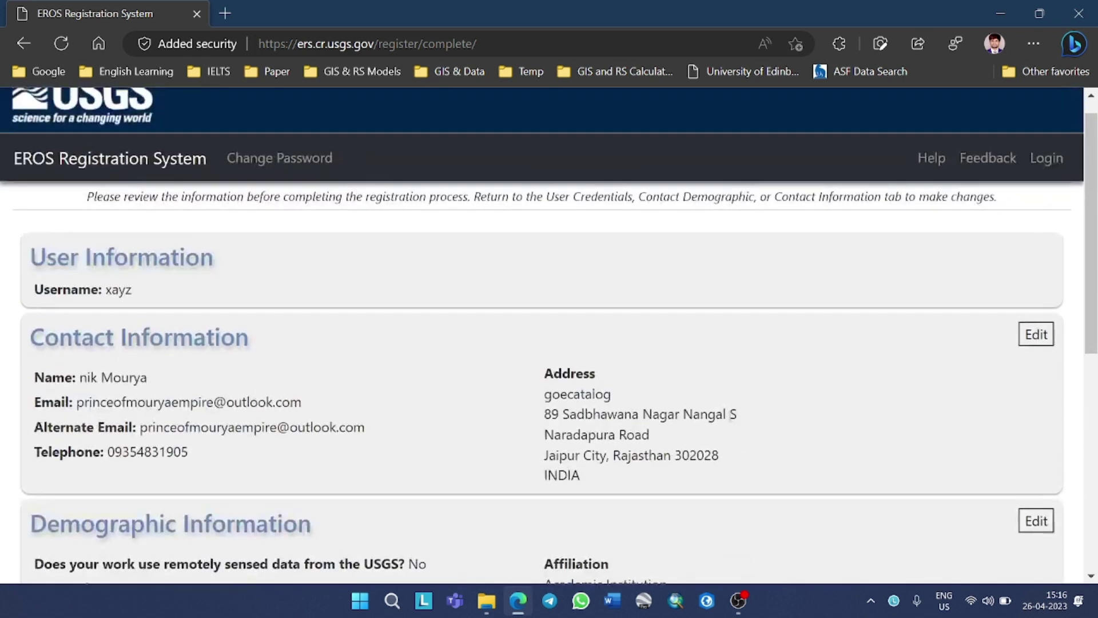
left_click(1060, 184)
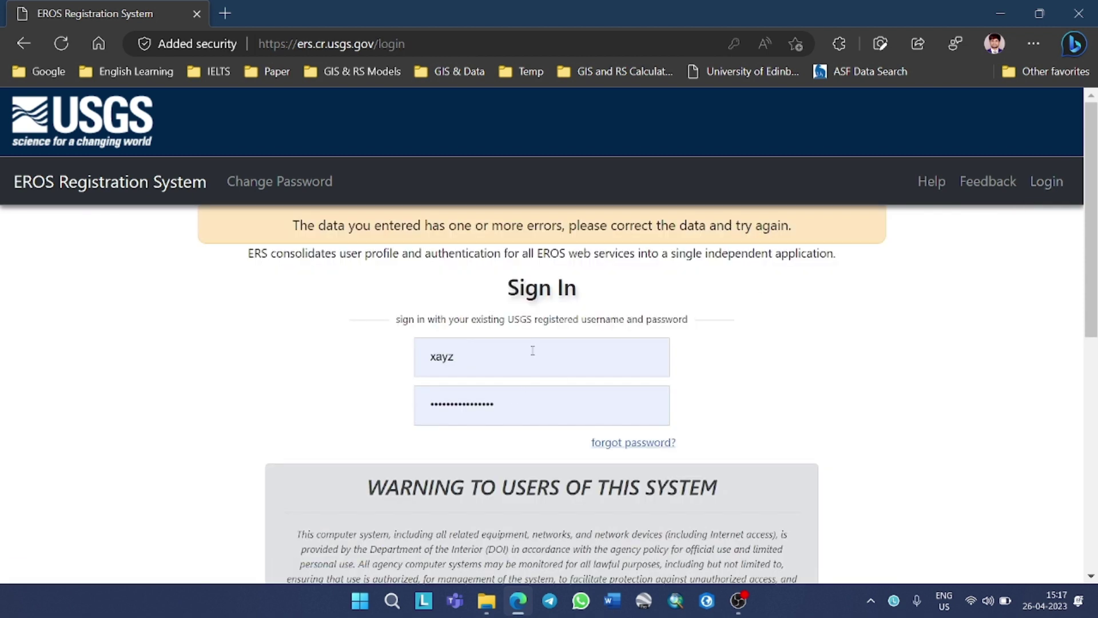
Sign in using a browser-saved account and continue as that user into EarthExplorer
left_click(532, 350)
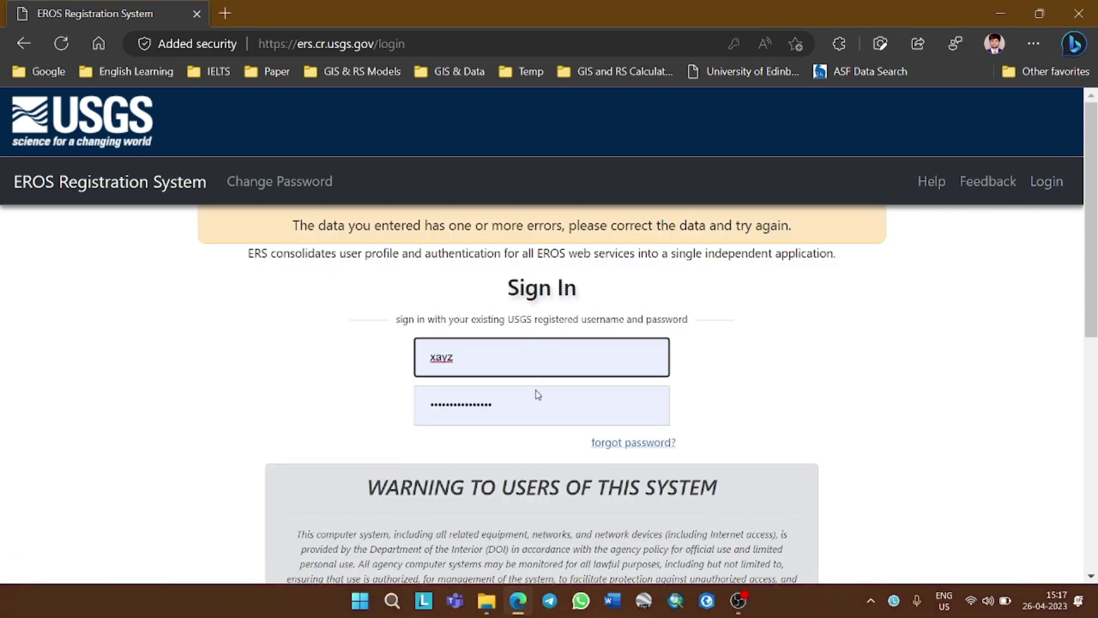
left_click(534, 391)
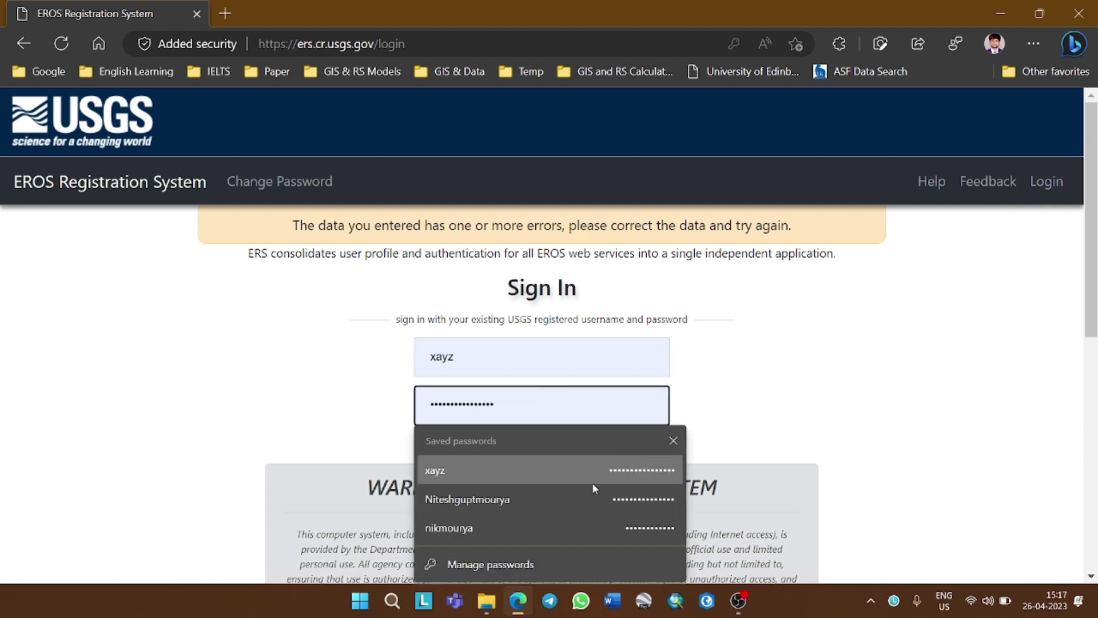
left_click(529, 495)
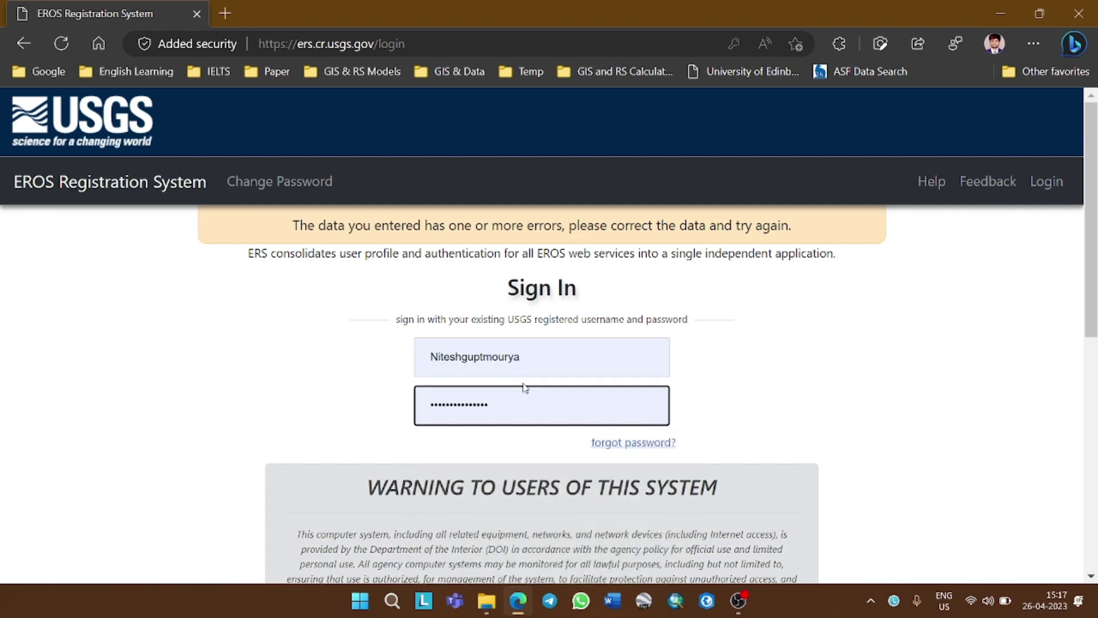
scroll(675, 372, "down", 8)
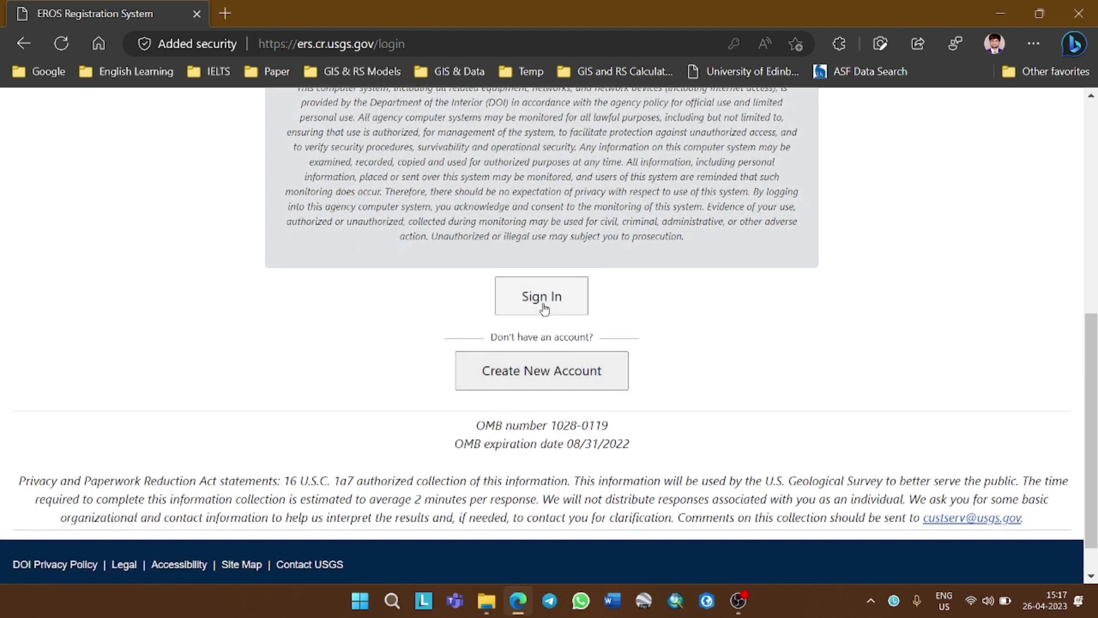
left_click(544, 306)
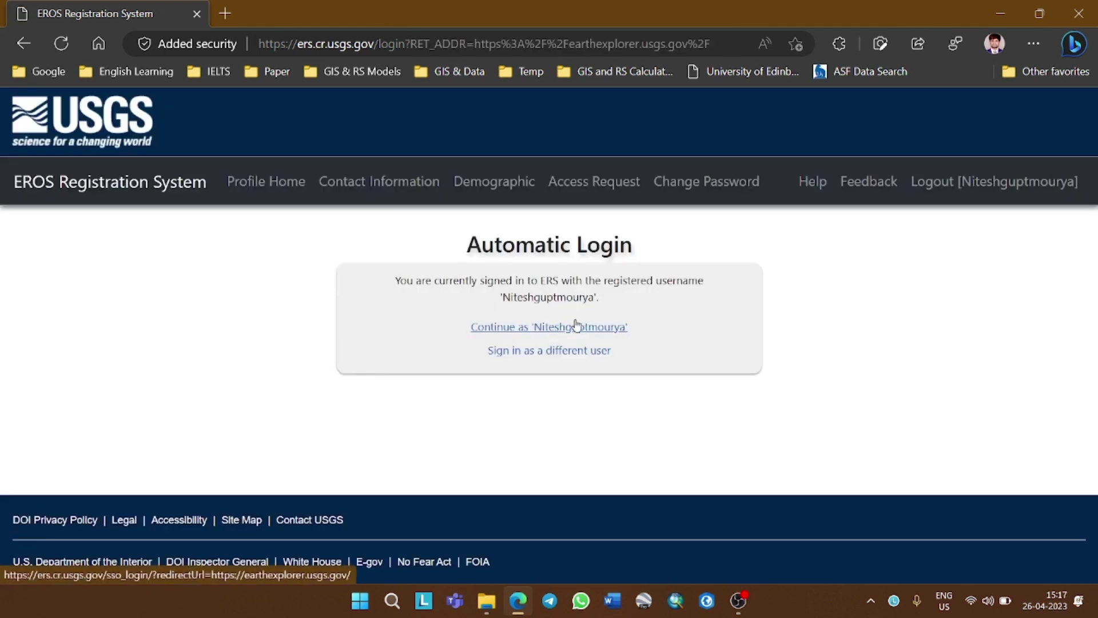
left_click(578, 326)
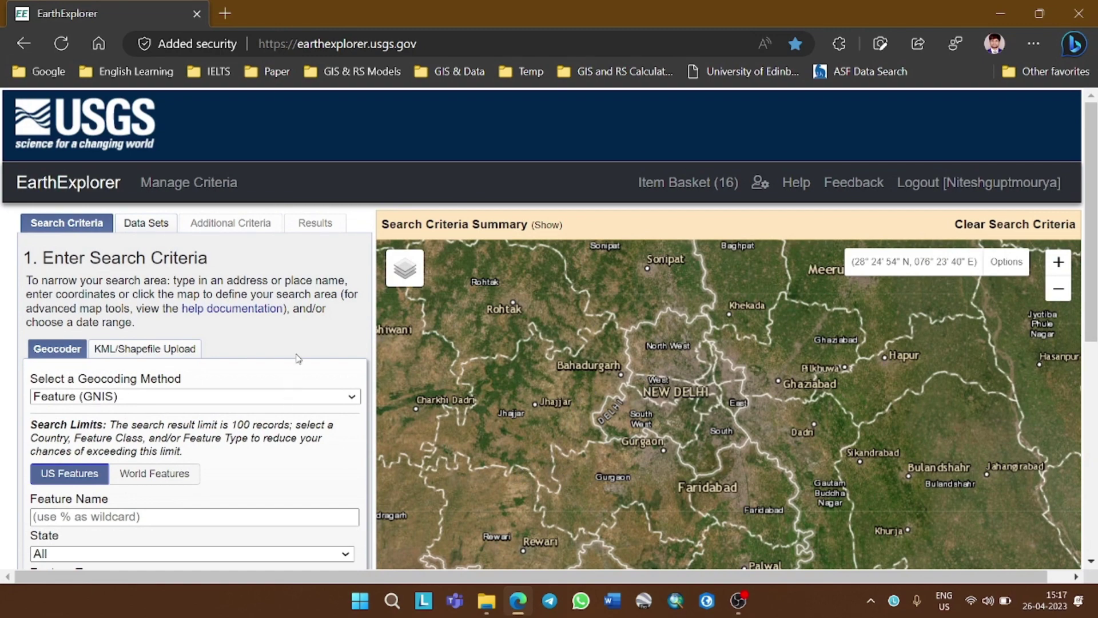
Draw a four-corner polygon around Delhi, spanning northwest Delhi to Faridabad and Gurgaon
scroll(297, 359, "down", 3)
scroll(298, 359, "up", 3)
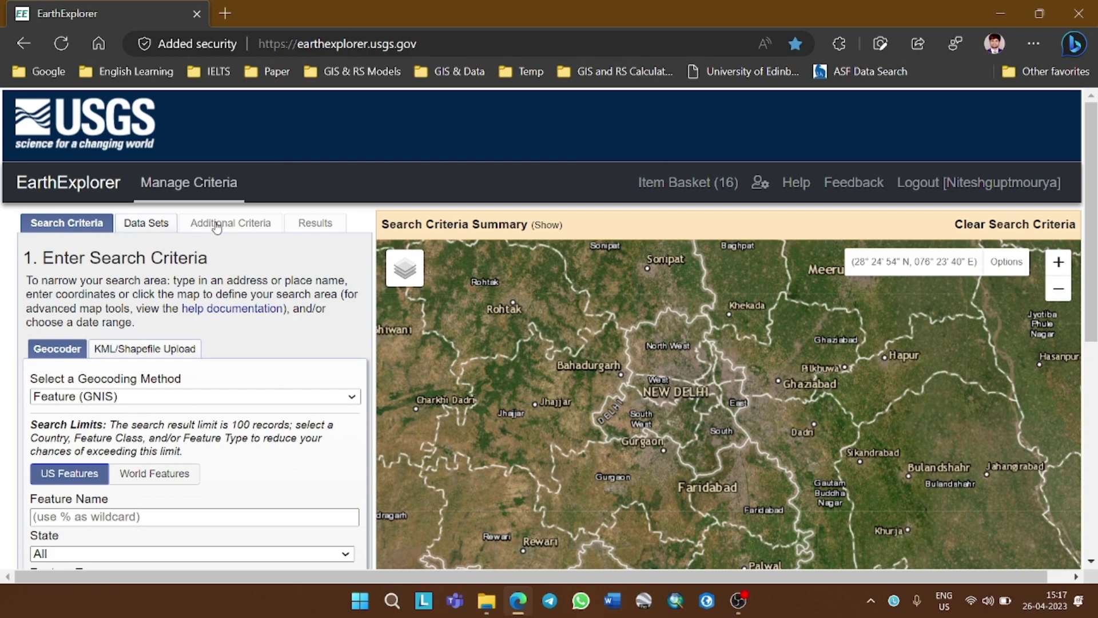
scroll(231, 351, "down", 6)
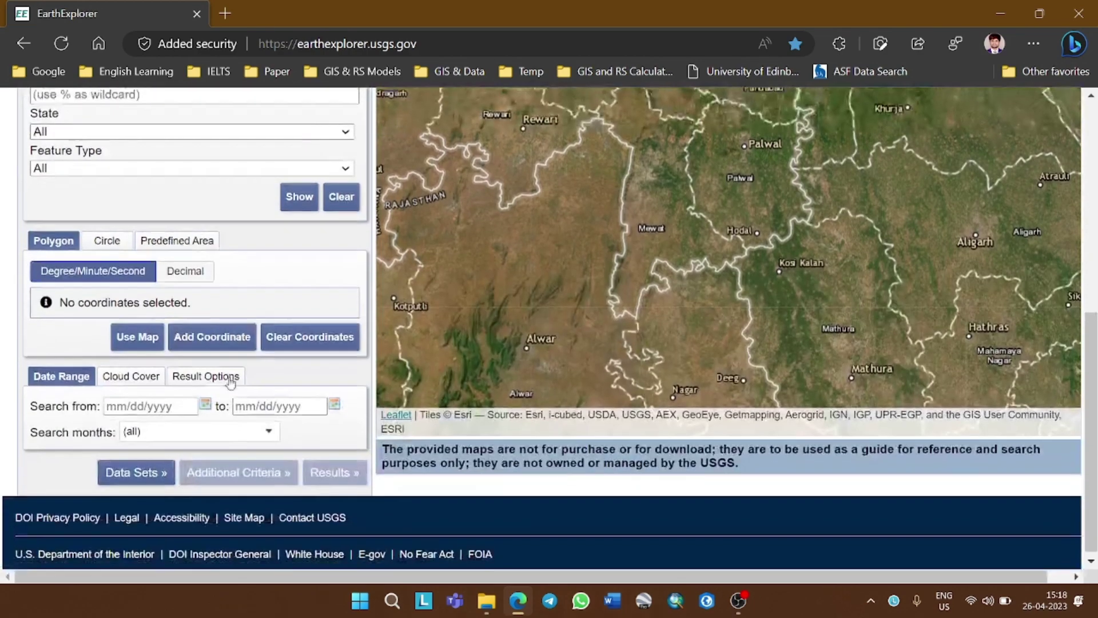
scroll(61, 423, "up", 6)
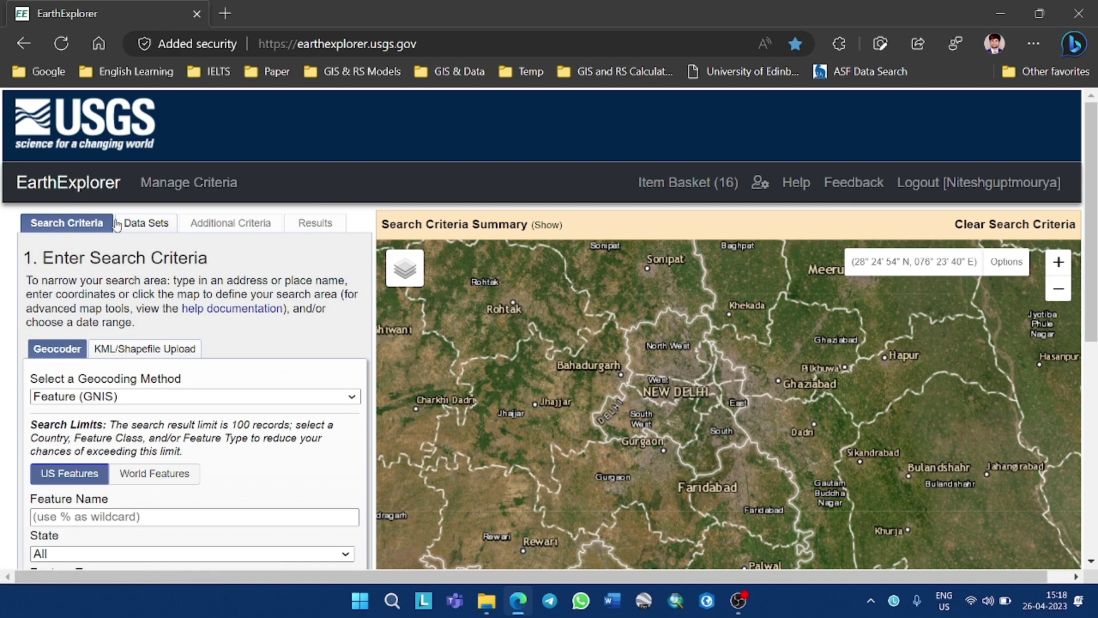
scroll(717, 407, "down", 1)
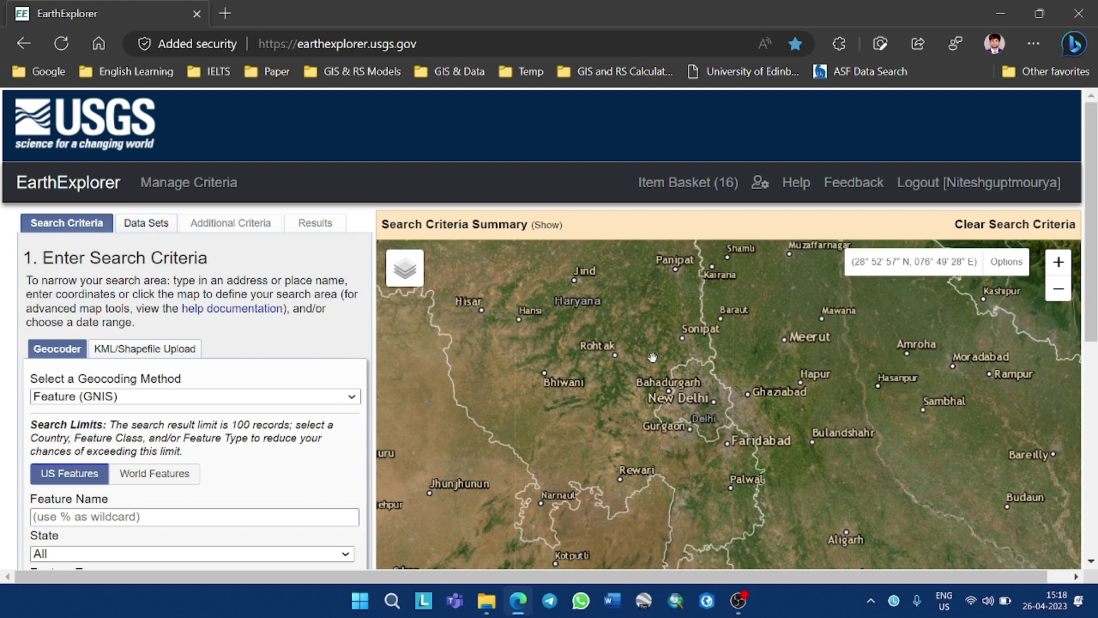
left_click(653, 357)
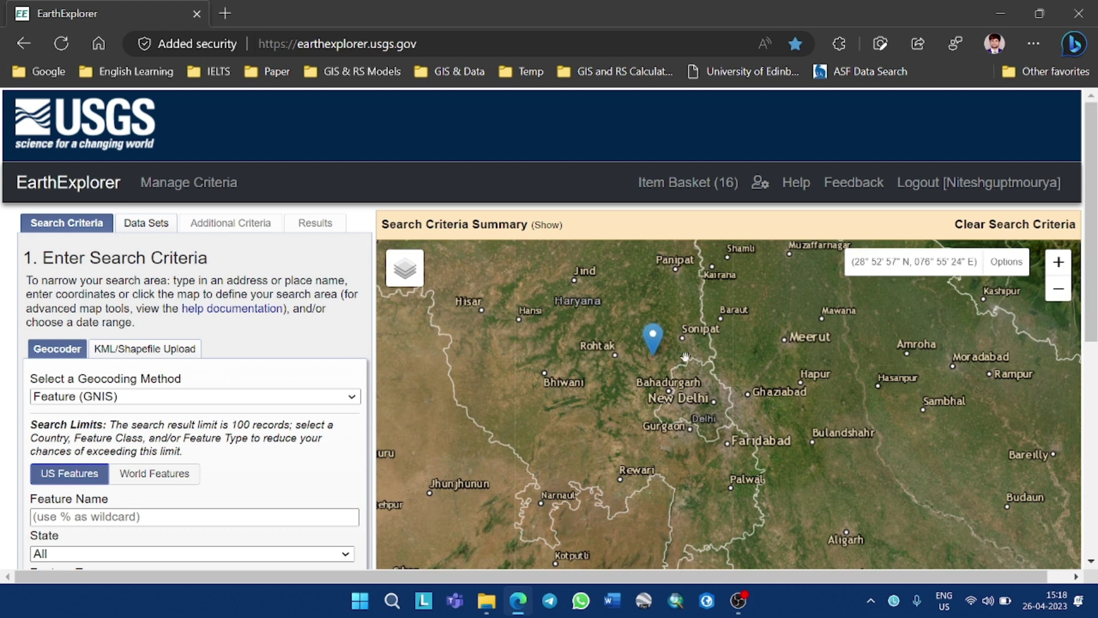
left_click(742, 350)
left_click(740, 452)
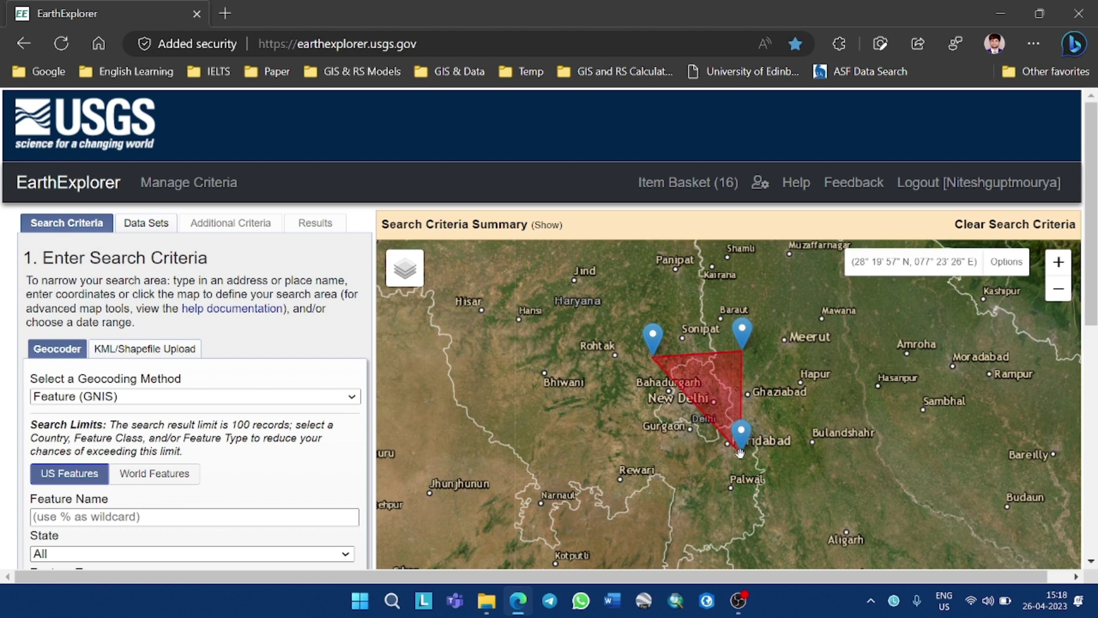
left_click(644, 450)
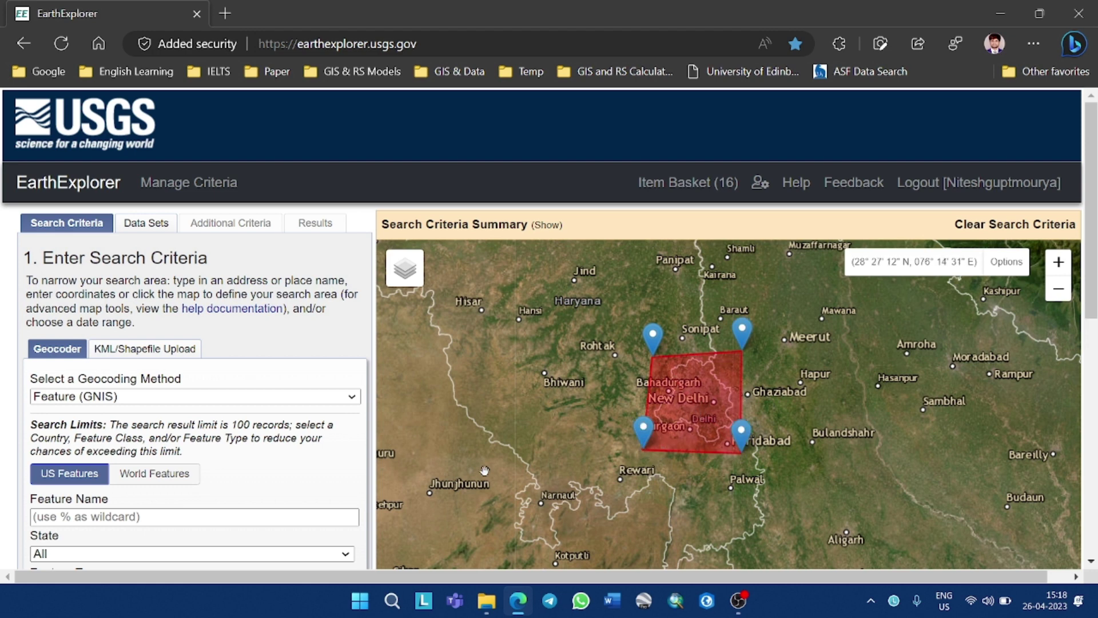
Set the search start date to 01/01/2010
scroll(267, 451, "down", 3)
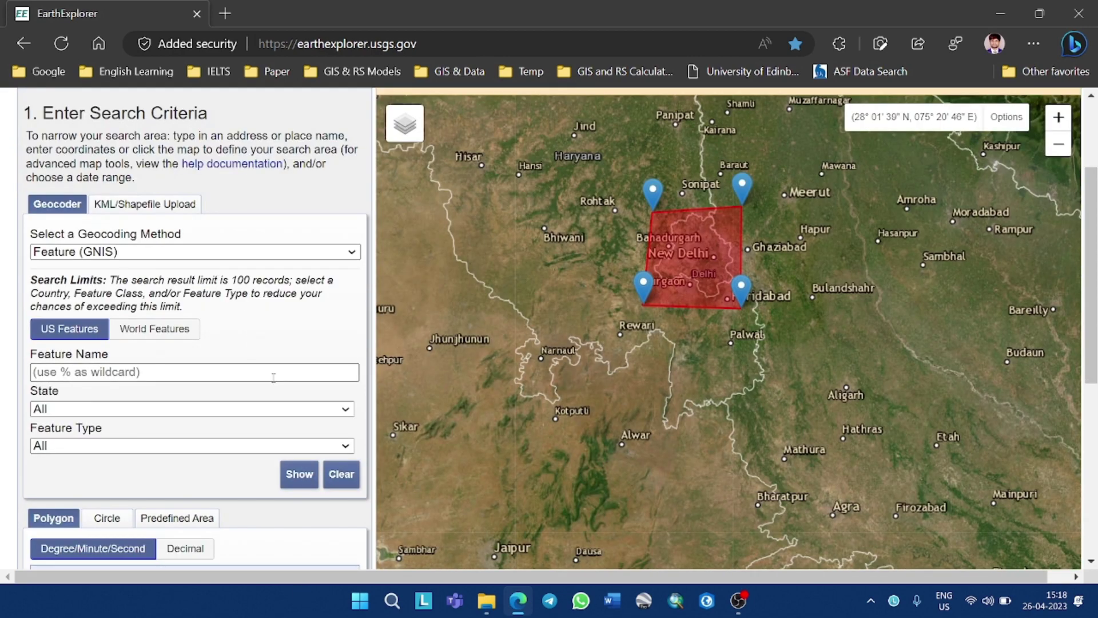
scroll(241, 394, "down", 3)
scroll(242, 396, "down", 3)
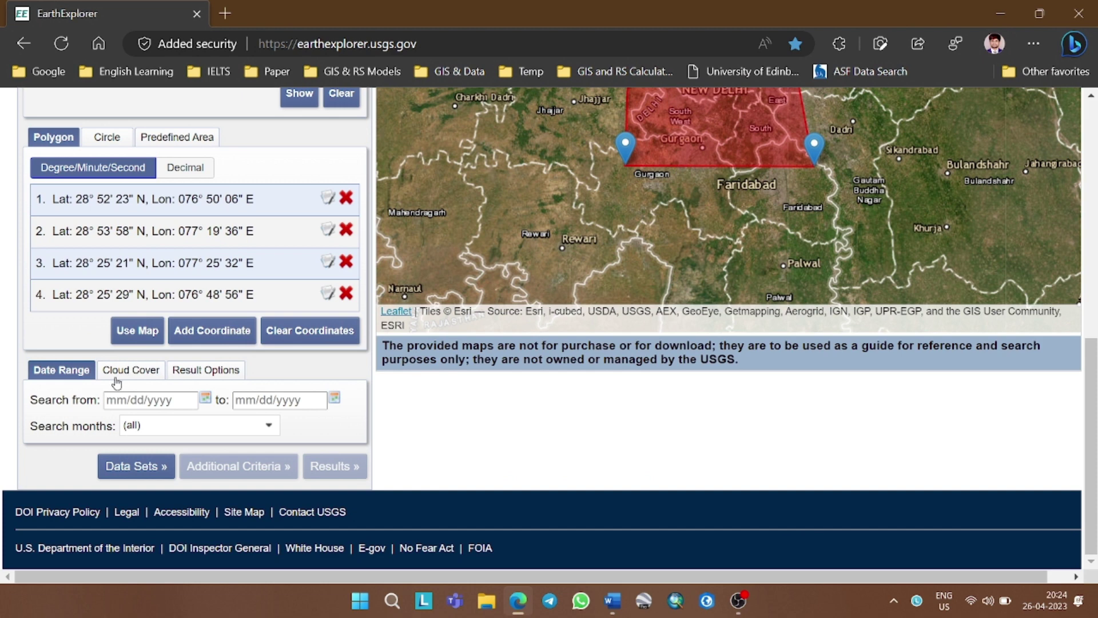
left_click(204, 397)
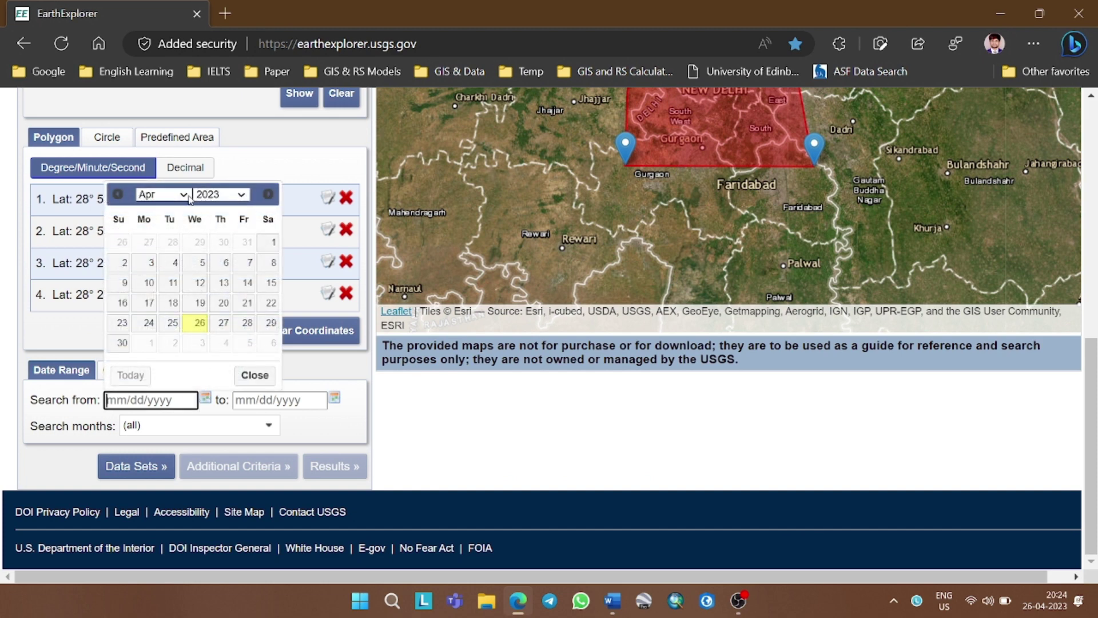
left_click(186, 196)
left_click(152, 211)
left_click(236, 195)
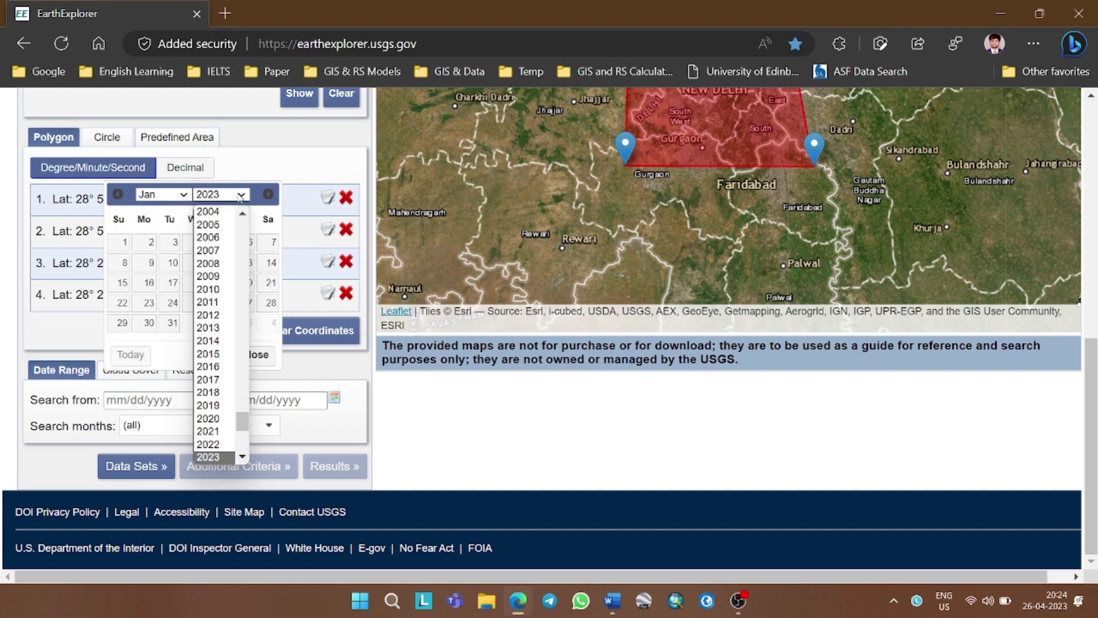
scroll(223, 224, "up", 6)
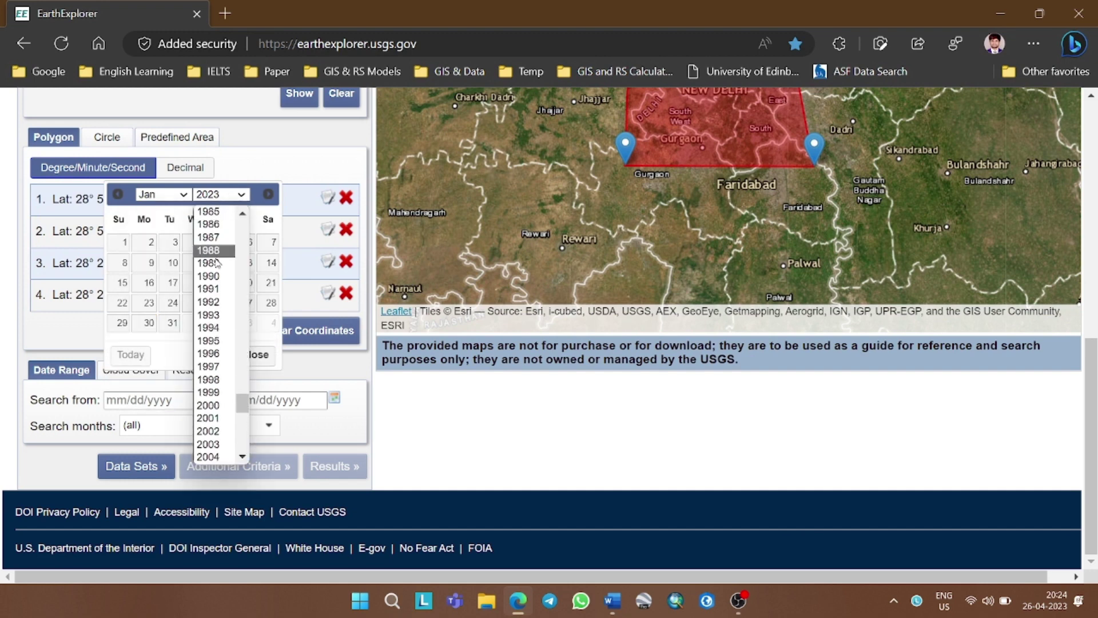
scroll(221, 350, "down", 4)
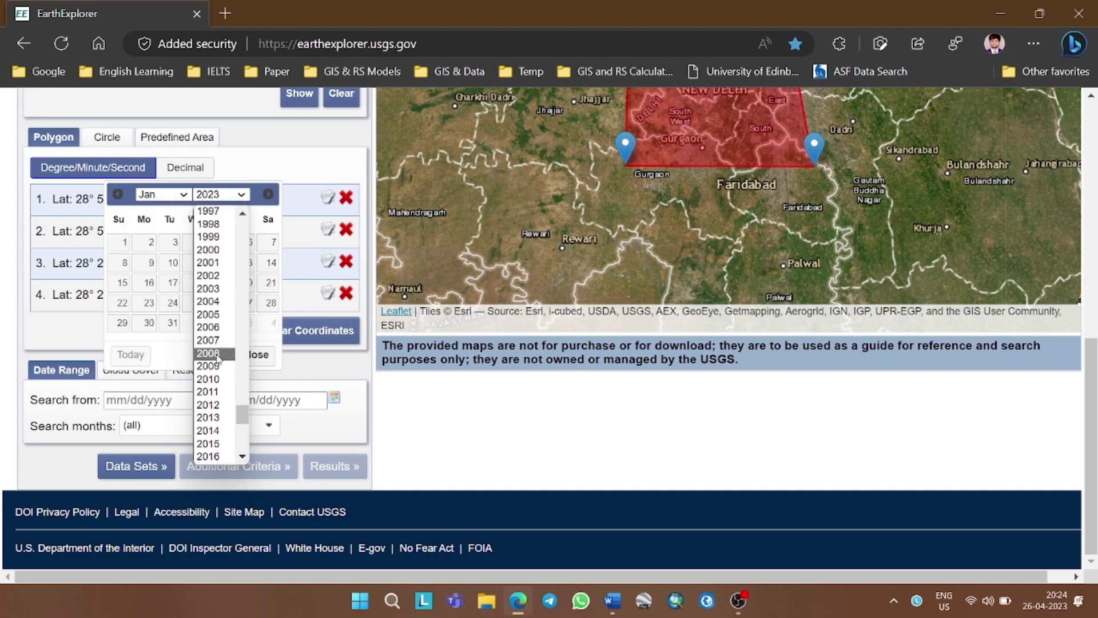
left_click(221, 379)
left_click(250, 242)
Set the end date to 01/31/2010 and cap cloud cover at 10%
left_click(336, 399)
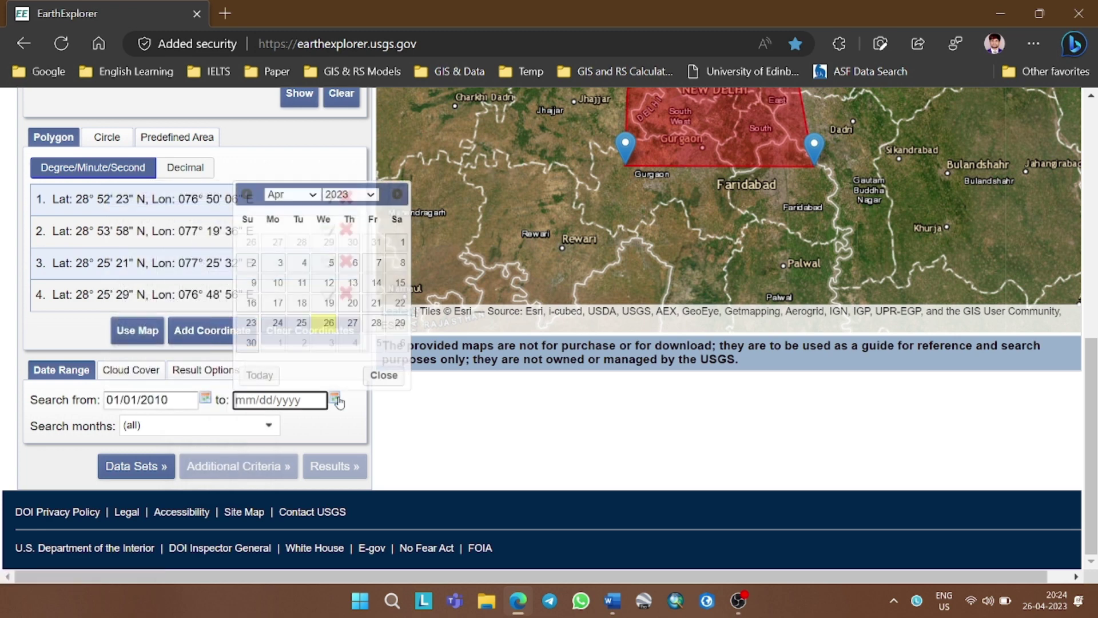
left_click(292, 195)
left_click(309, 209)
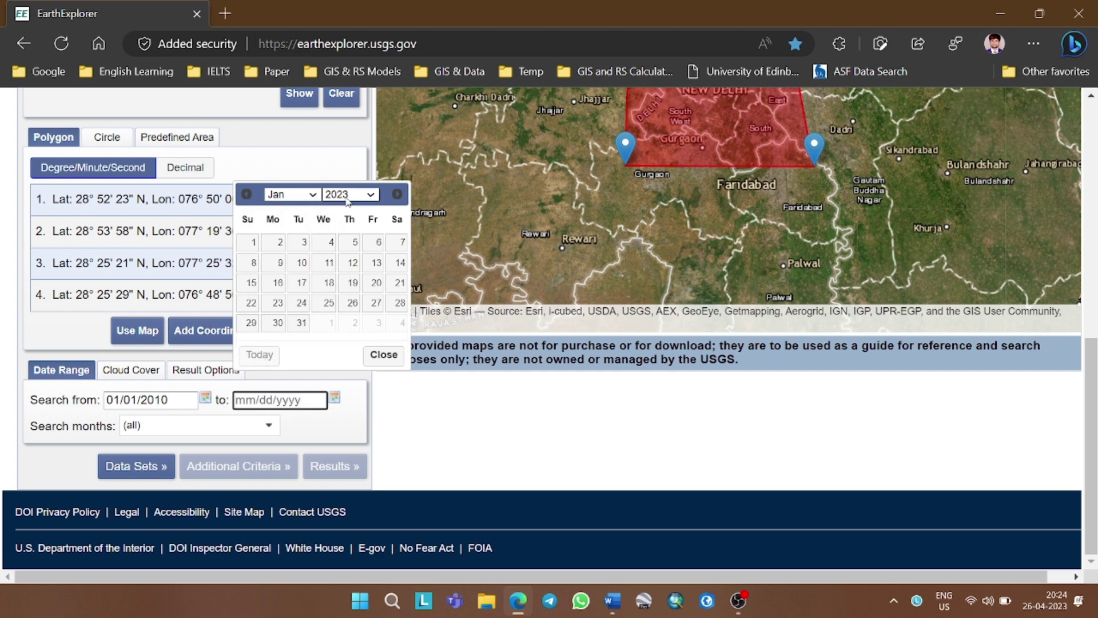
left_click(343, 195)
left_click(343, 221)
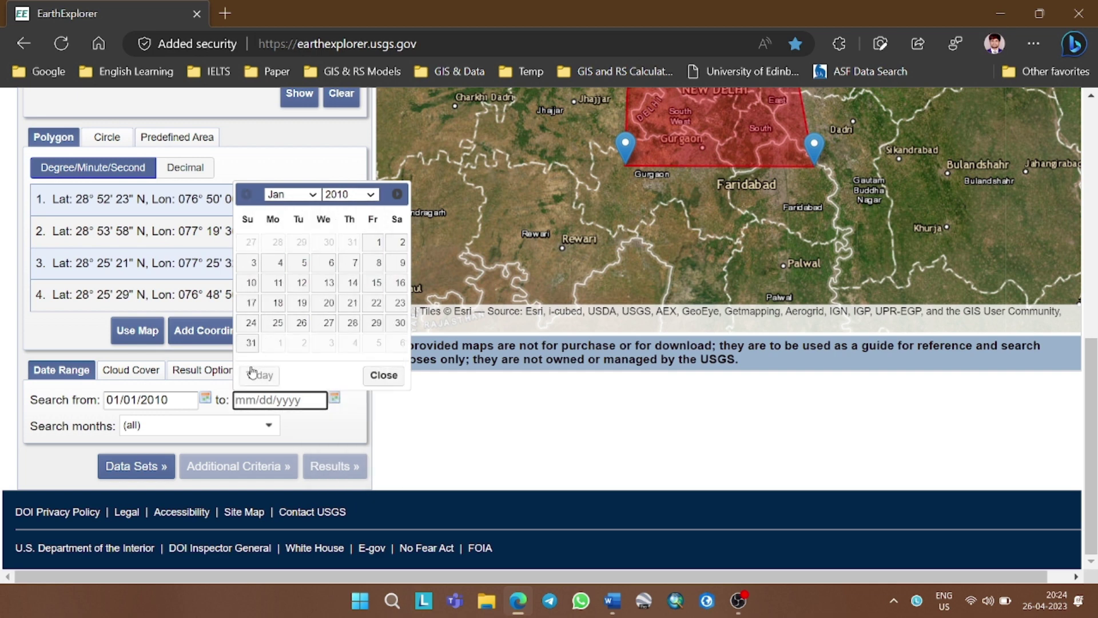
left_click(251, 342)
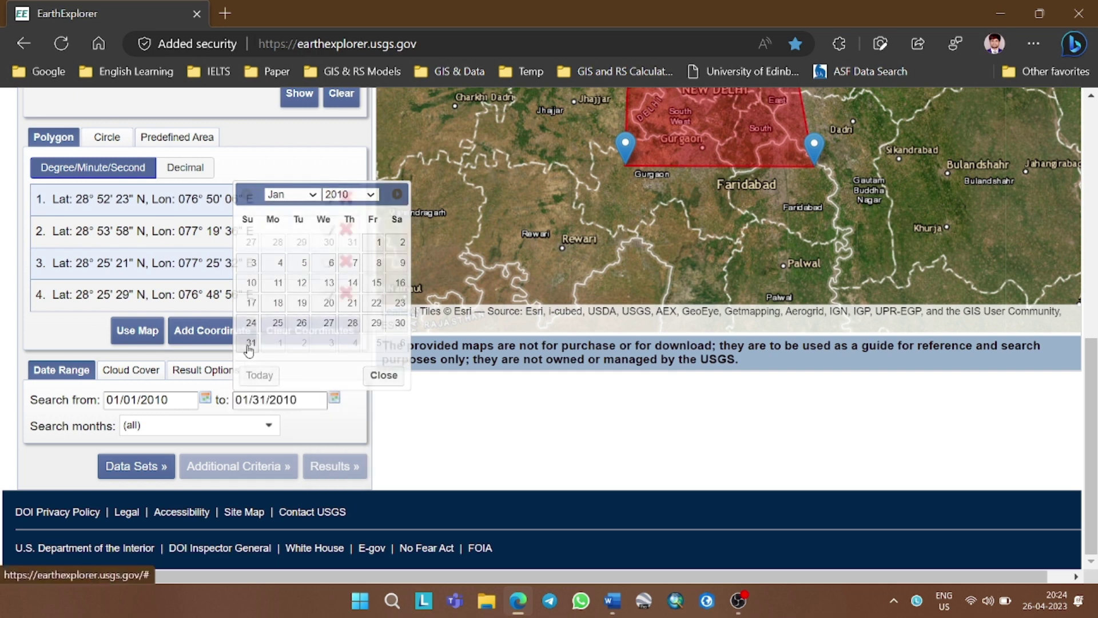
left_click(148, 374)
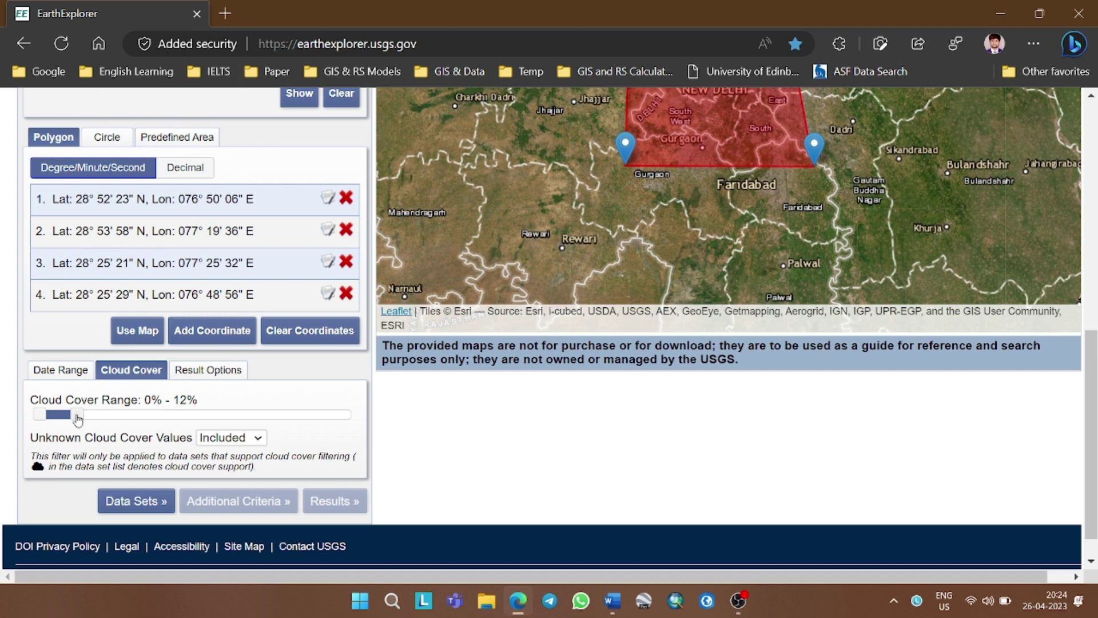
left_click_drag(79, 420, 69, 419)
Search the Landsat 4-5 TM C2 L1 data set to list the 2010/01/29 scene (path 146, row 040)
left_click(140, 497)
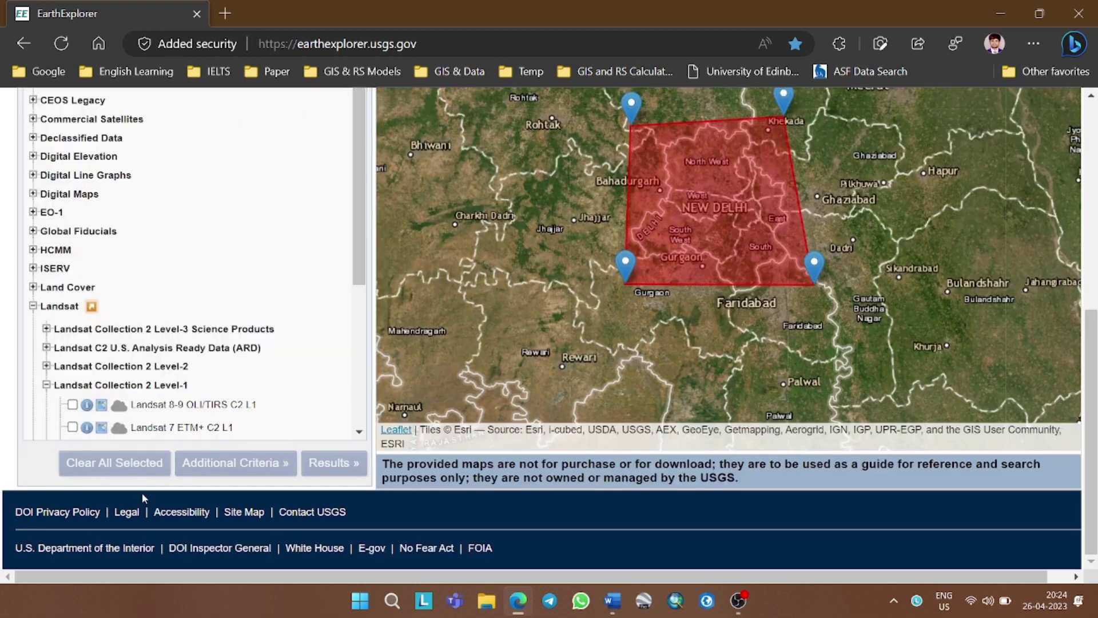
scroll(123, 329, "down", 2)
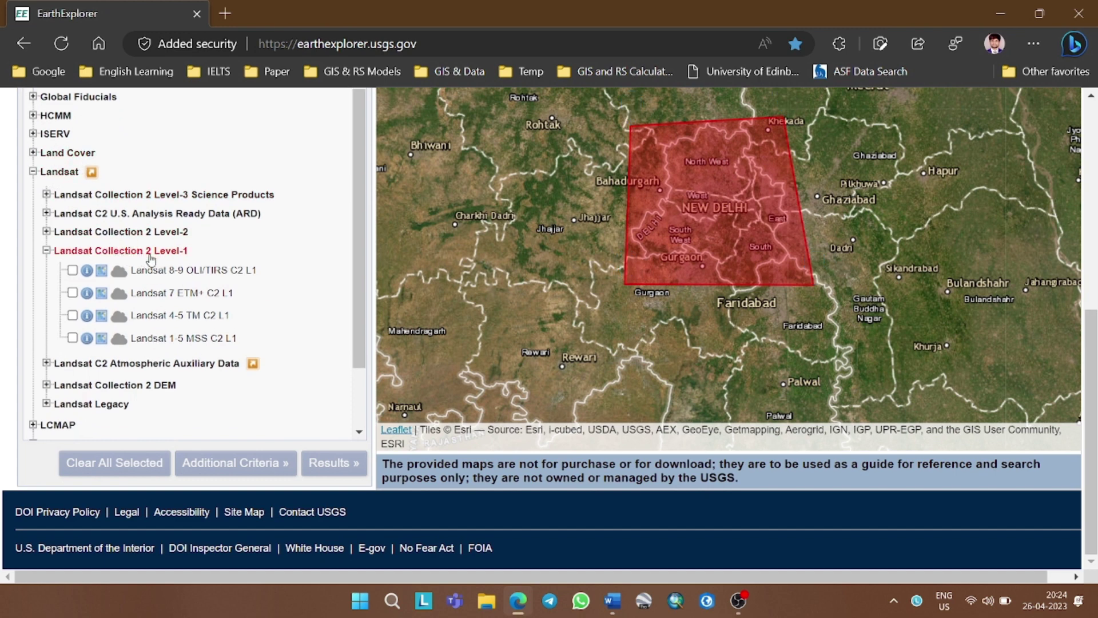
left_click(73, 316)
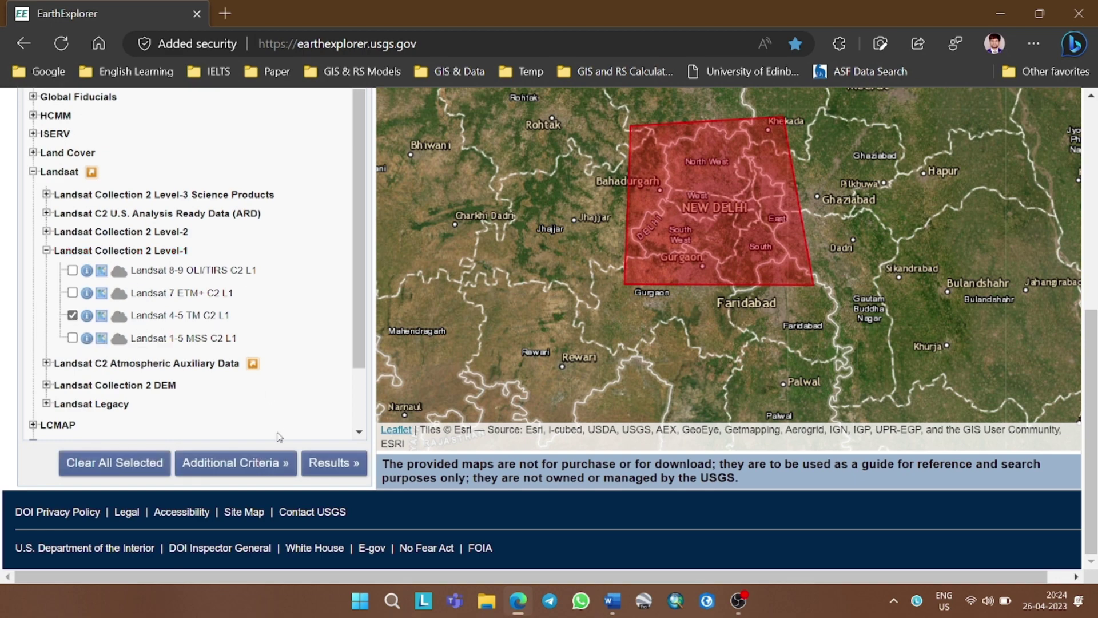
left_click(333, 463)
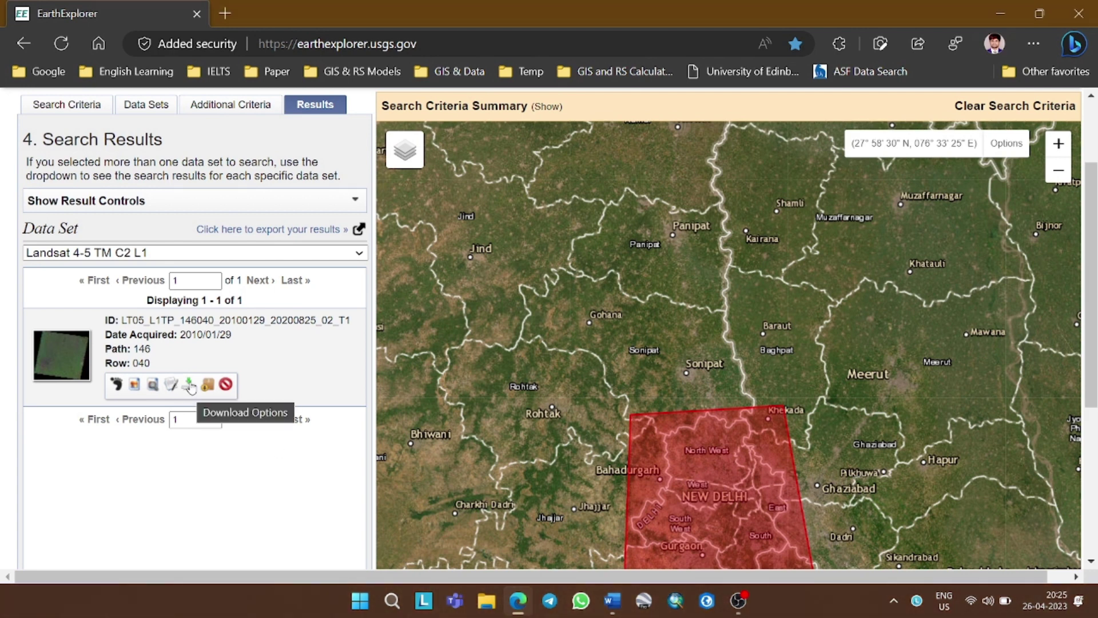
Request the full 174.5 MiB Level-1 Product Bundle for the 2010/01/29 Landsat scene
left_click(189, 385)
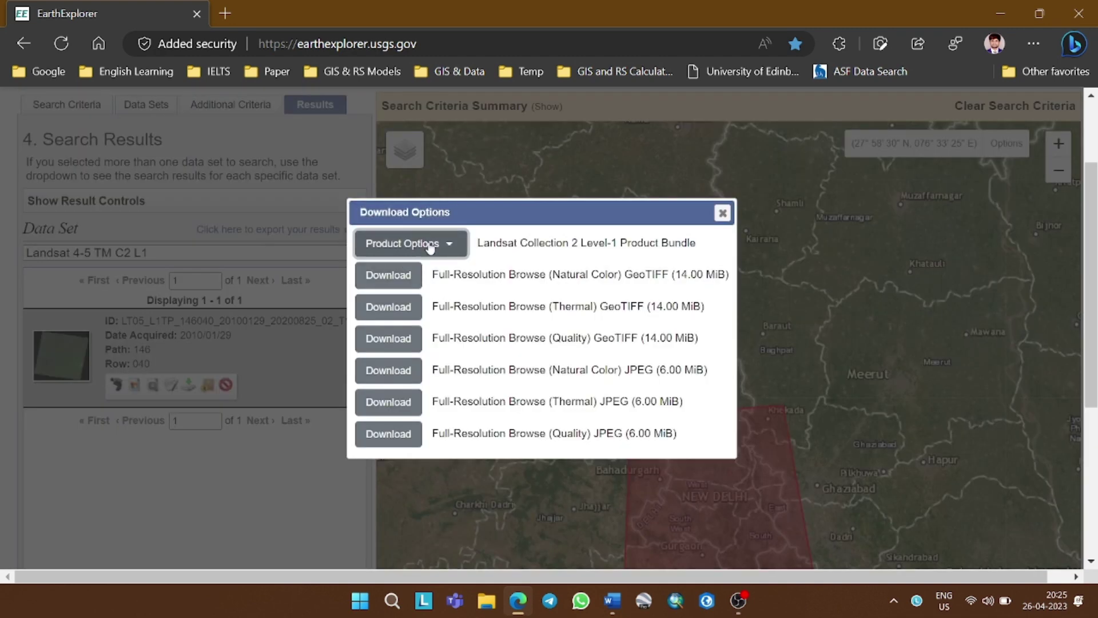
left_click(416, 243)
left_click(439, 215)
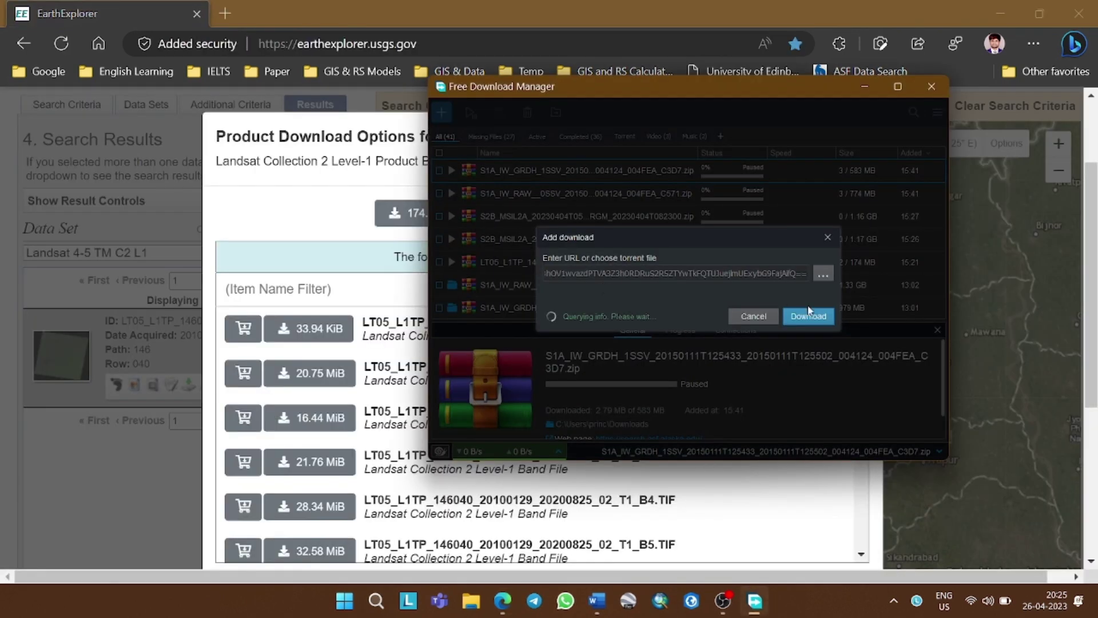
Skip the duplicate LT05 .tar bundle download in Free Download Manager because it already exists
left_click(809, 315)
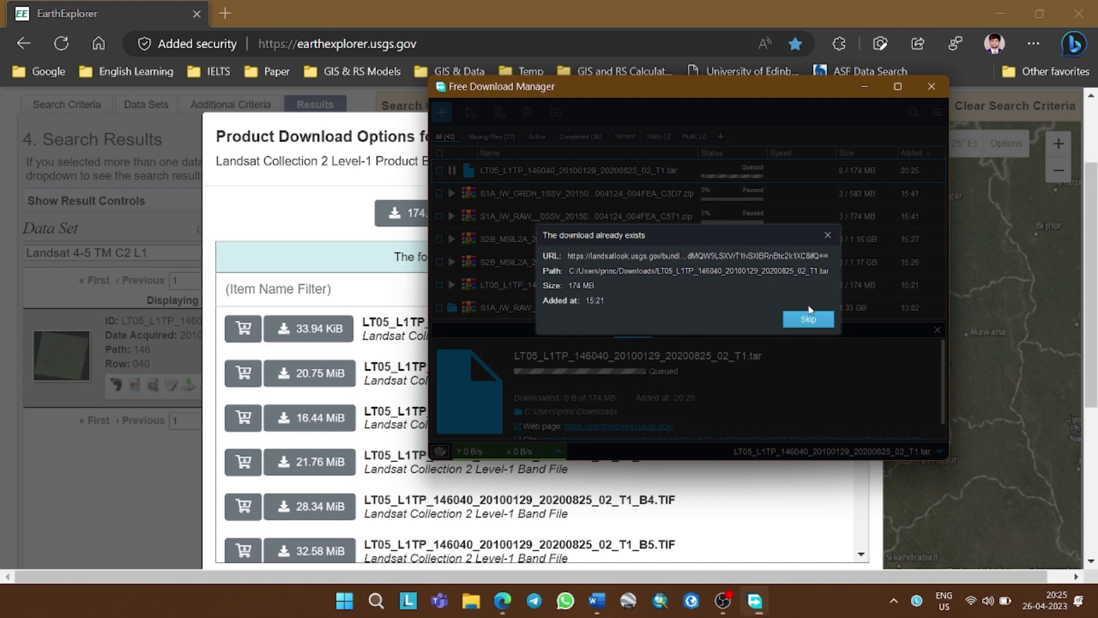
left_click(808, 319)
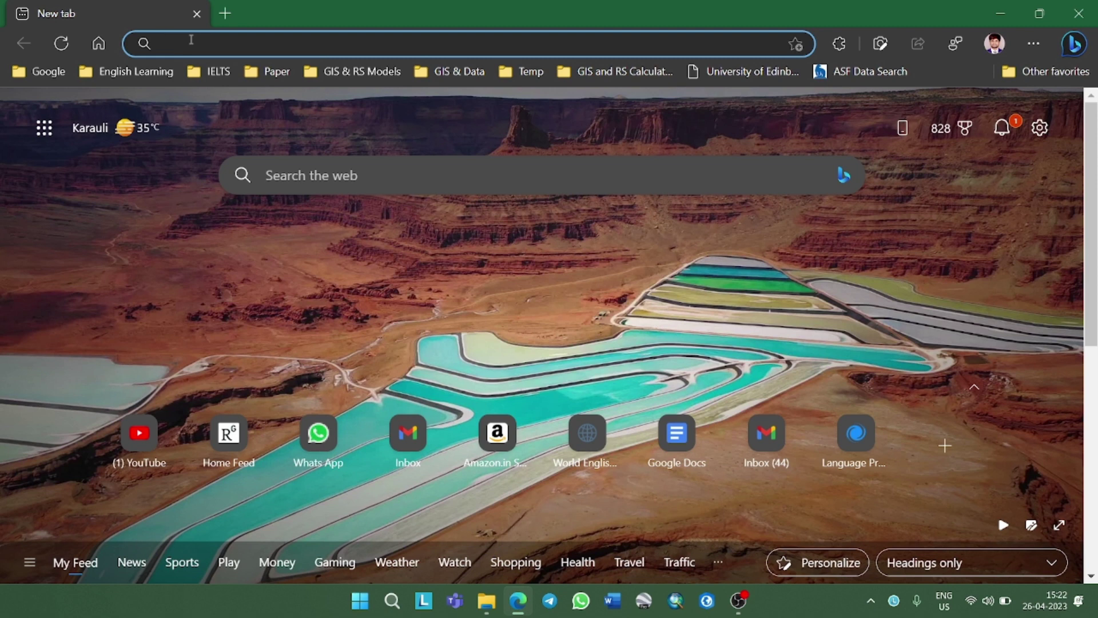
Go to the Google homepage from the address bar
type("g")
key("BackSpace")
key("BackSpace")
type("w")
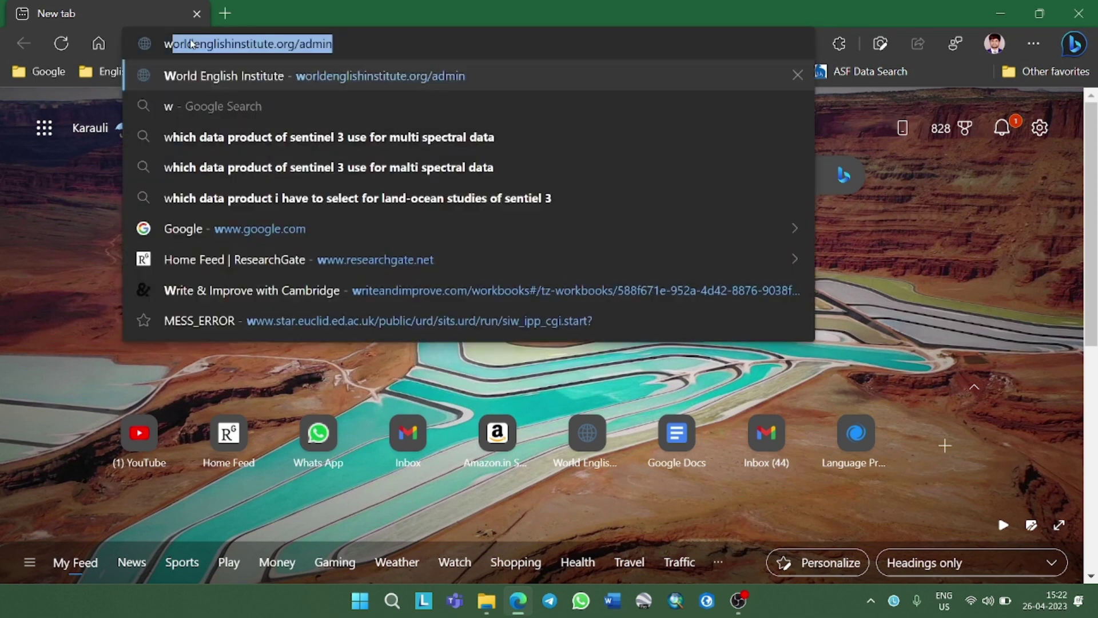
type("w")
key("Return")
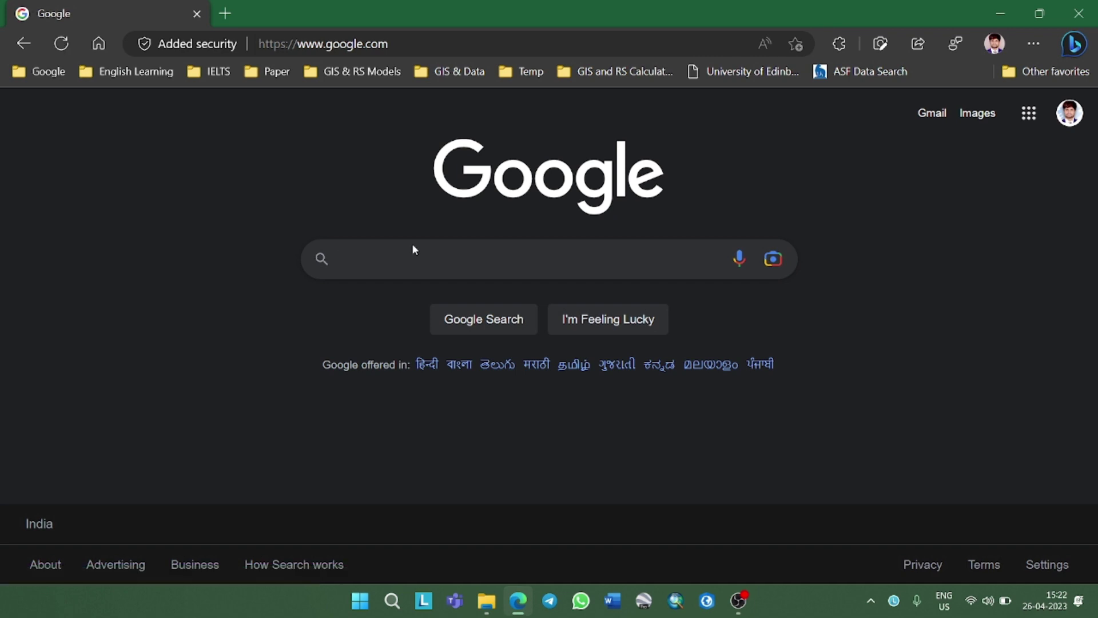
Search Google for 'copernicus open access hub' and open the hub's official site
type("g")
key("BackSpace")
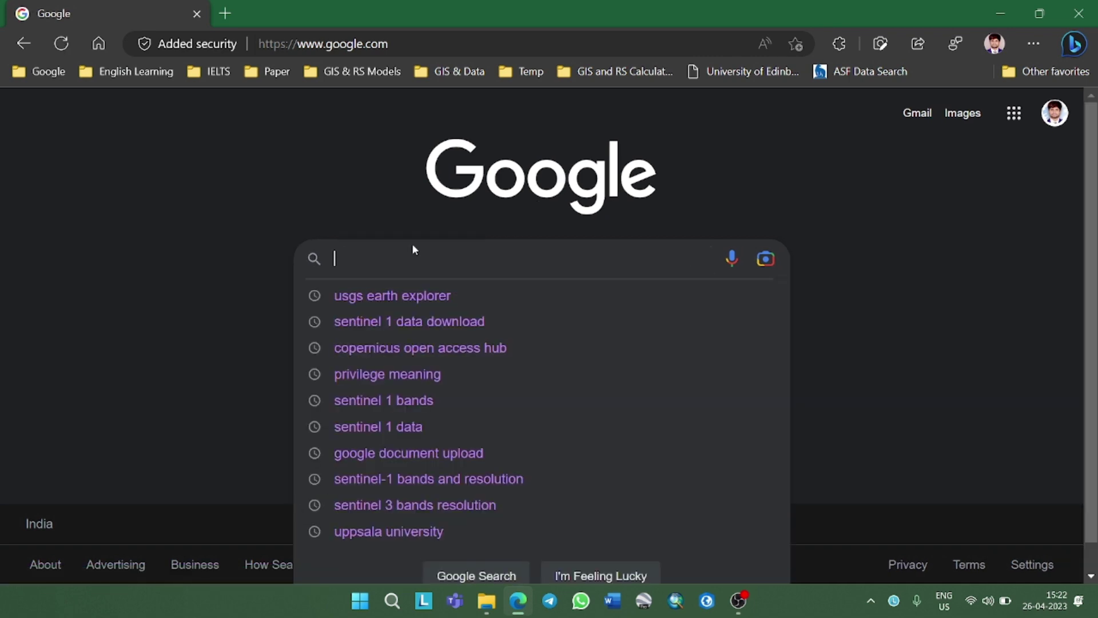
type("cop")
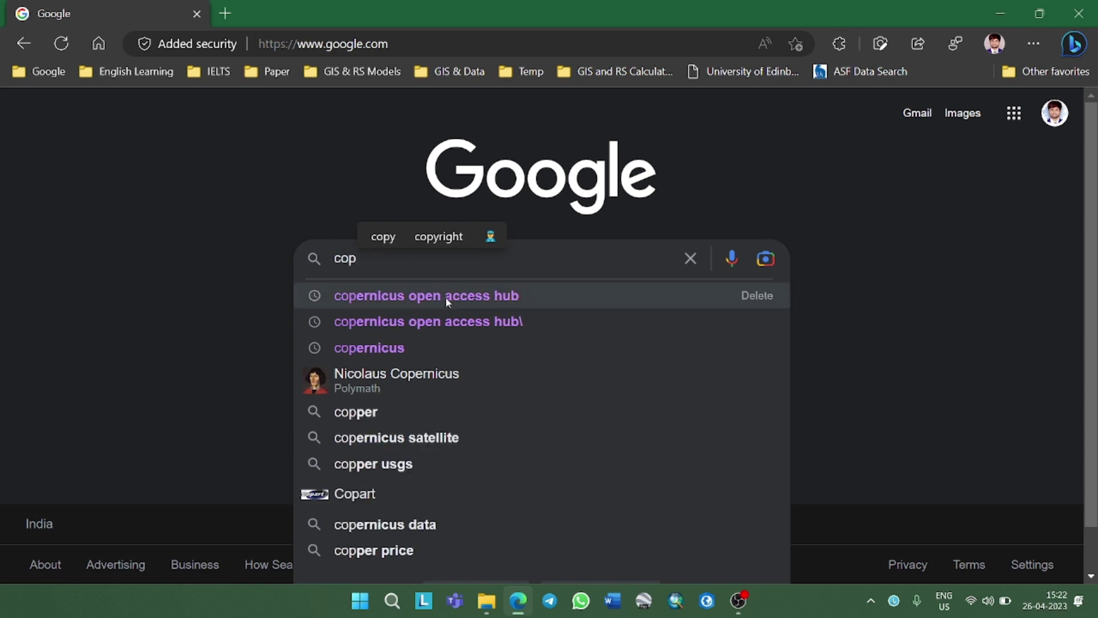
left_click(446, 297)
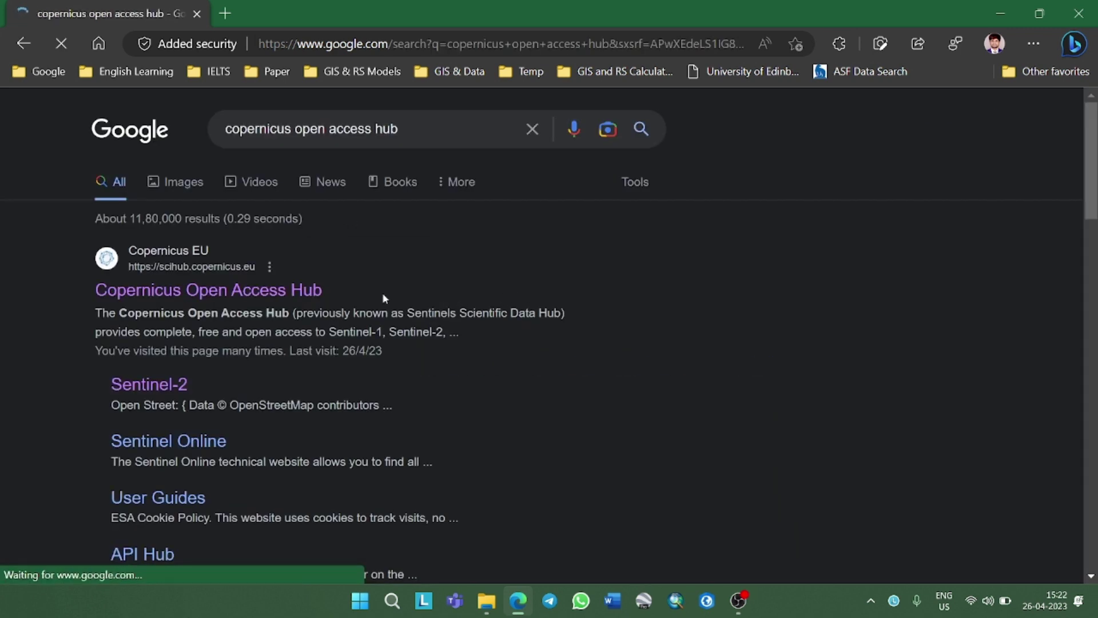
left_click(170, 294)
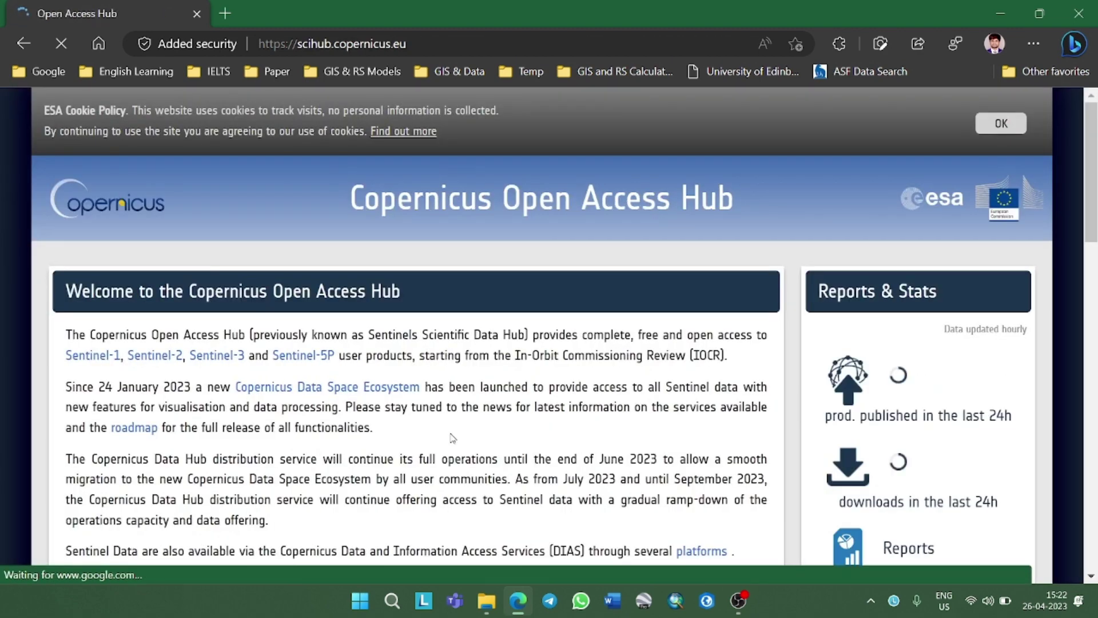
Enter the Open Hub map-based search from the hub's welcome page
scroll(468, 423, "down", 6)
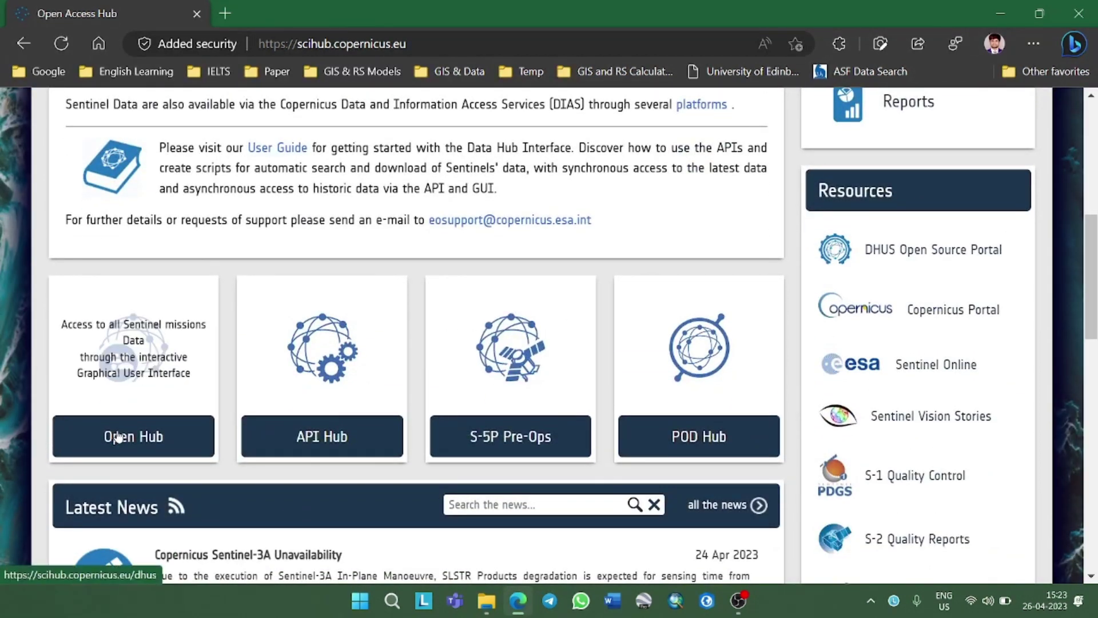
left_click(118, 437)
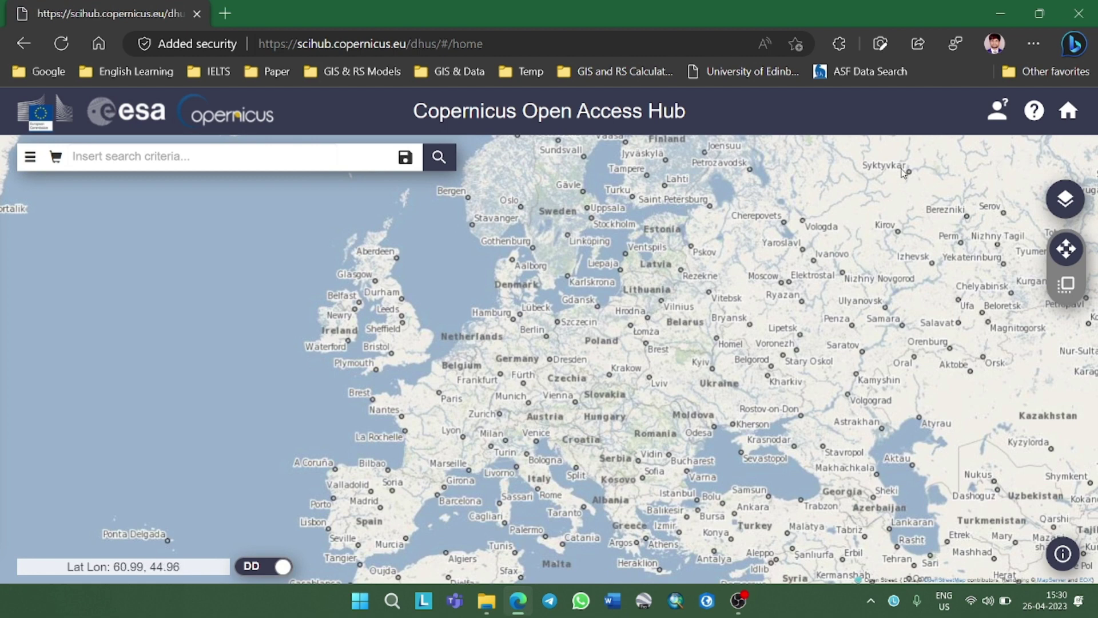
Open the login panel and follow its Sign up link to the Register new account form
left_click(998, 112)
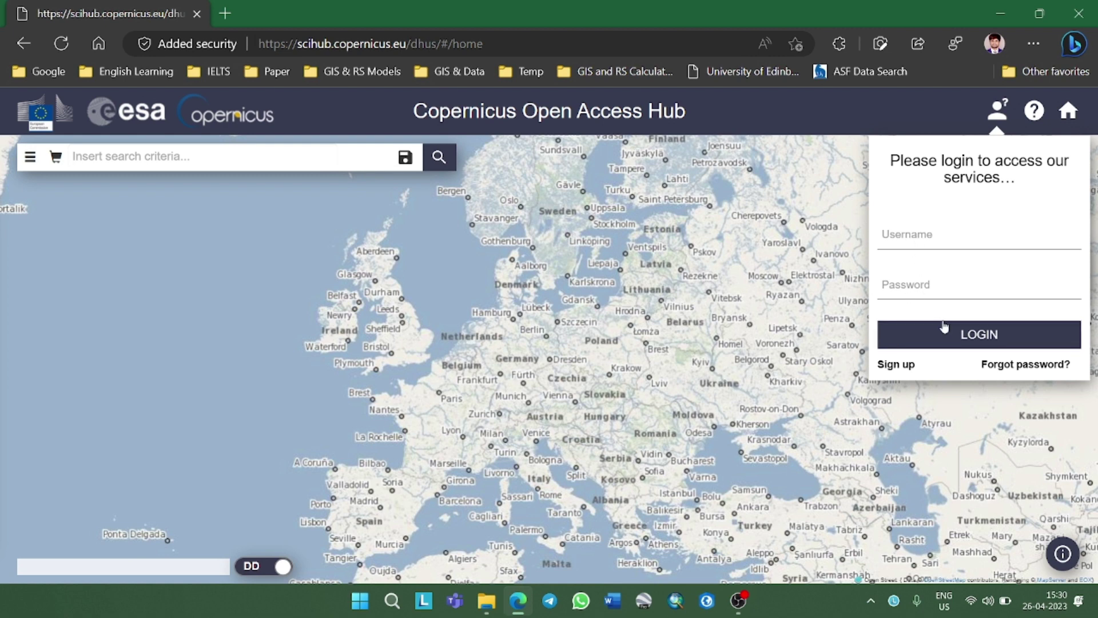
left_click(896, 365)
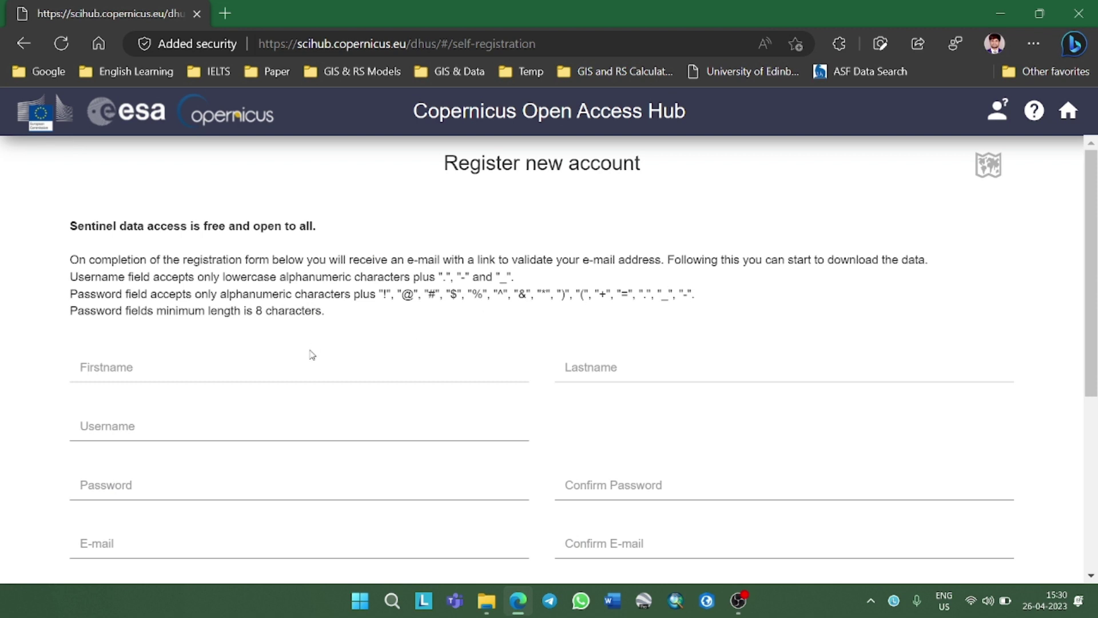
Enter the user's first name and last name in the registration form
left_click(307, 368)
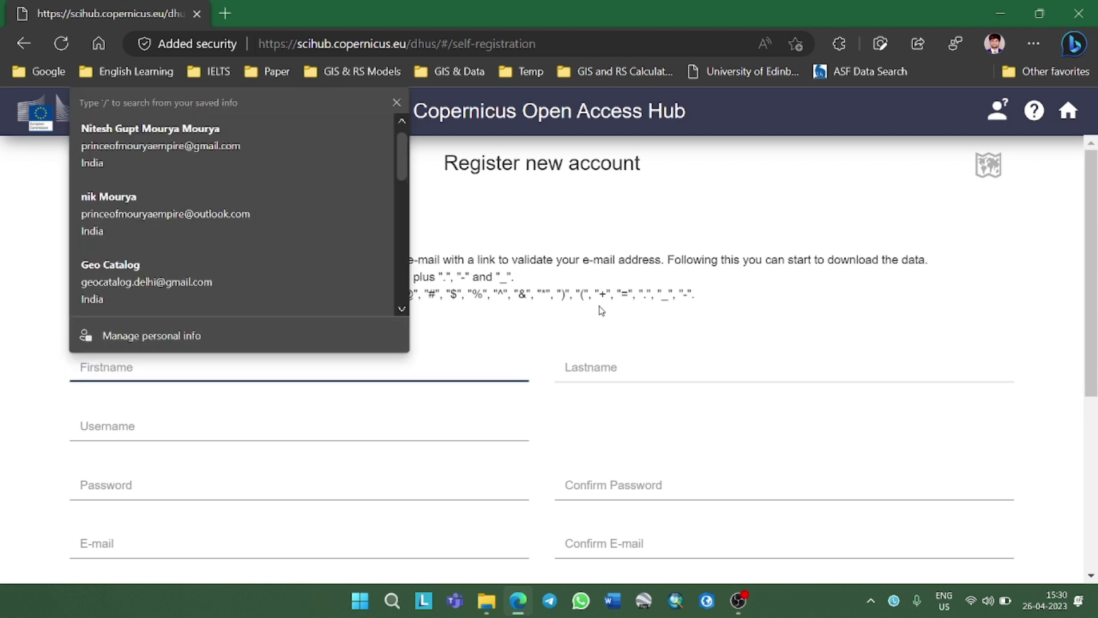
key("Escape")
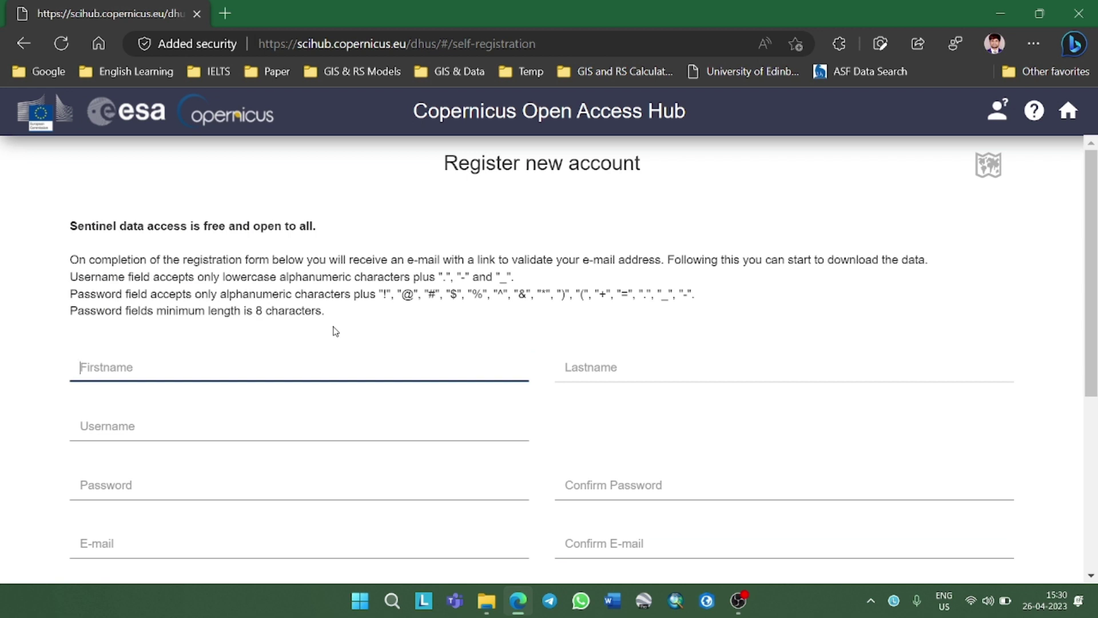
key("Tab")
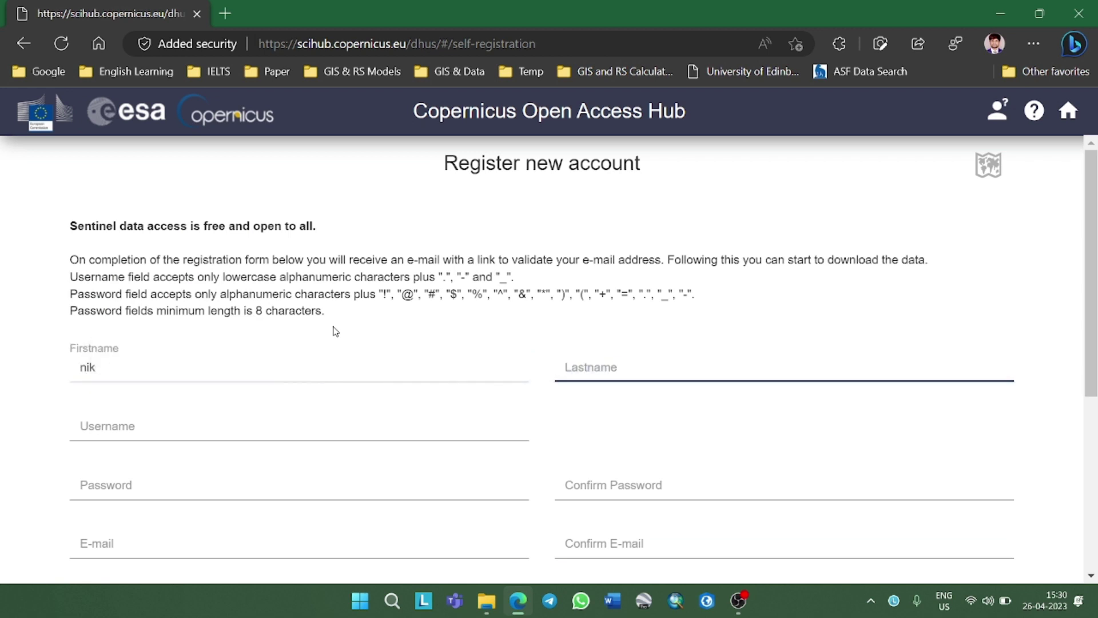
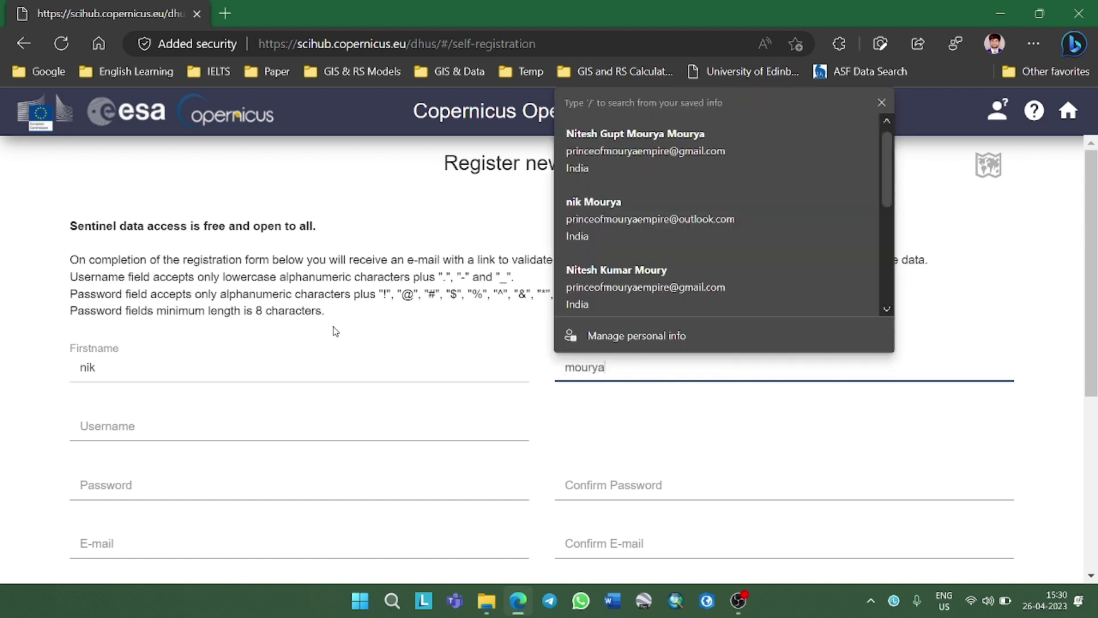
key("Tab")
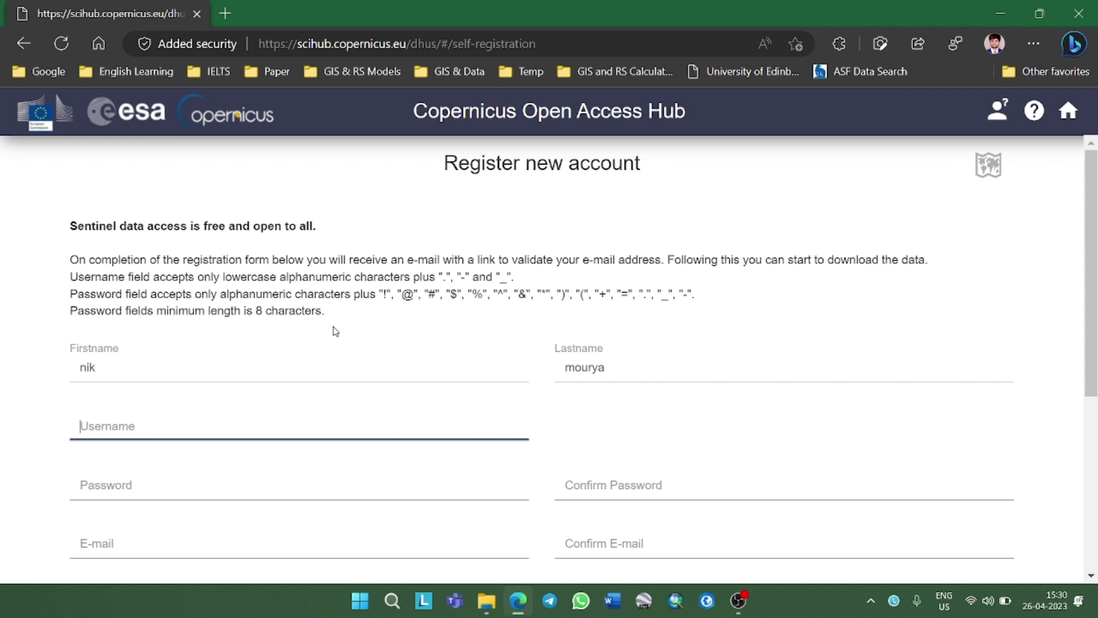
Enter the chosen account username
type("zccccc")
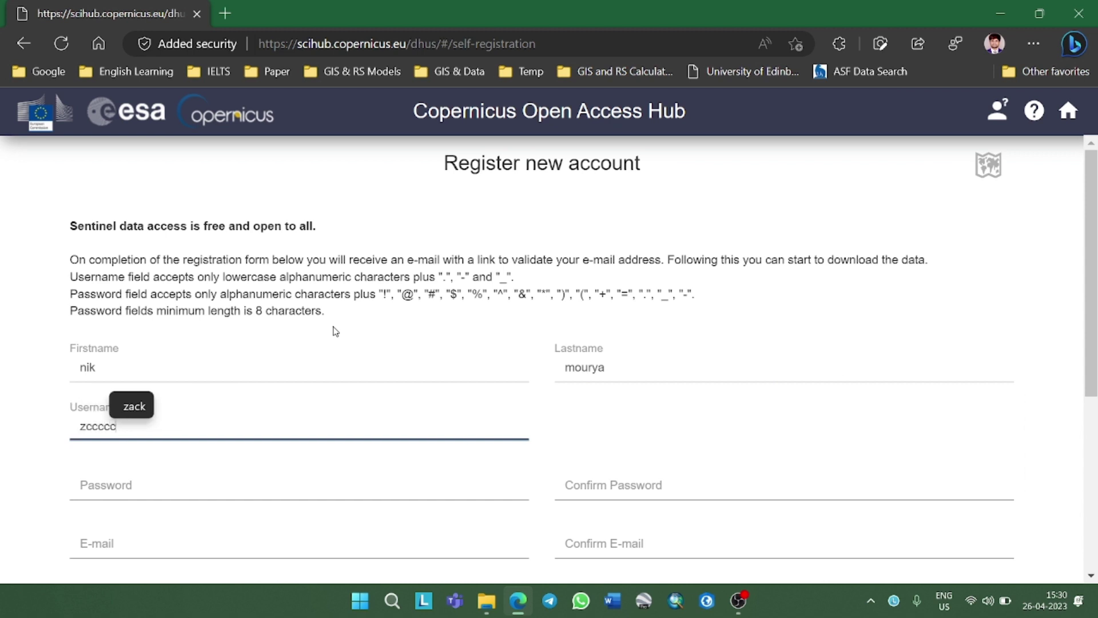
key("BackSpace")
type("geocadtlog")
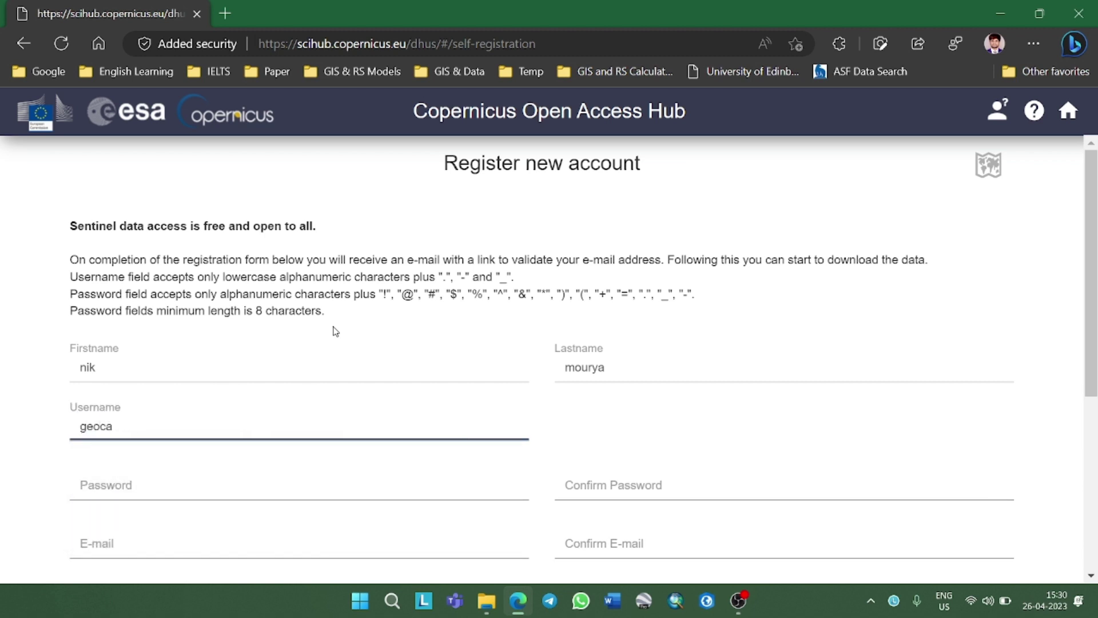
type("talog")
key("Tab")
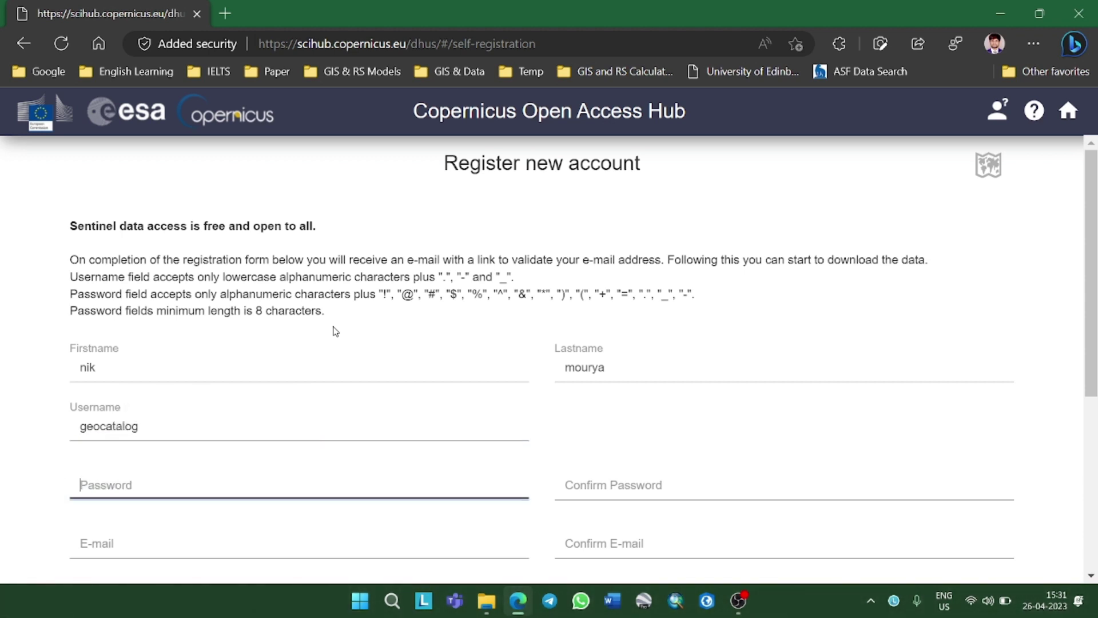
Enter and confirm the account password, and autofill both e-mail fields with the saved address
type("•••")
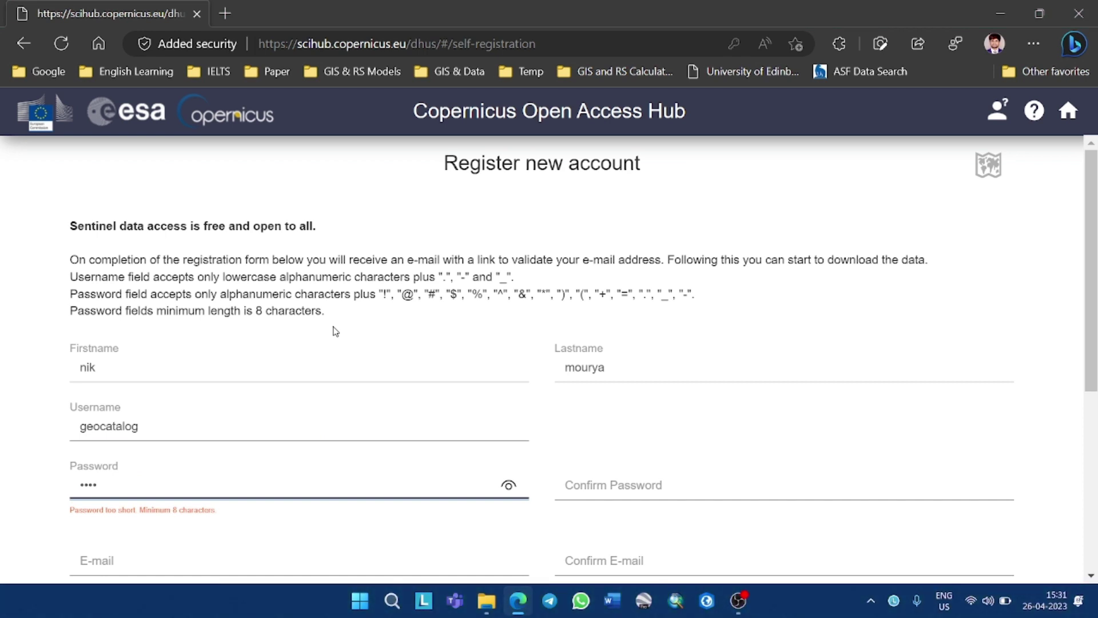
key("BackSpace")
type("••••••••")
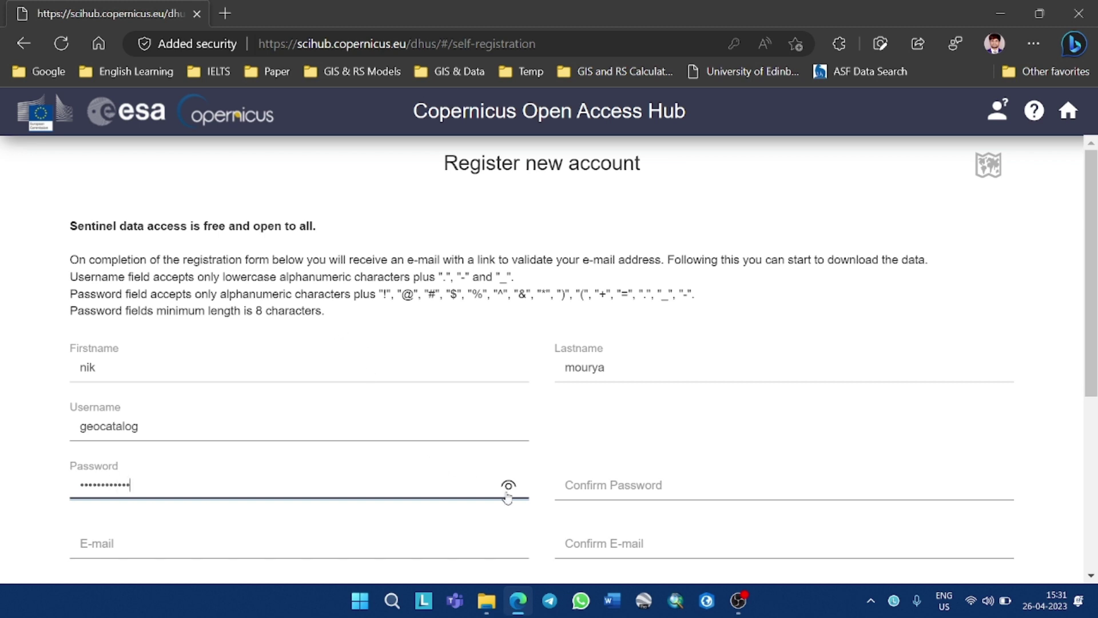
left_click(634, 485)
type("•")
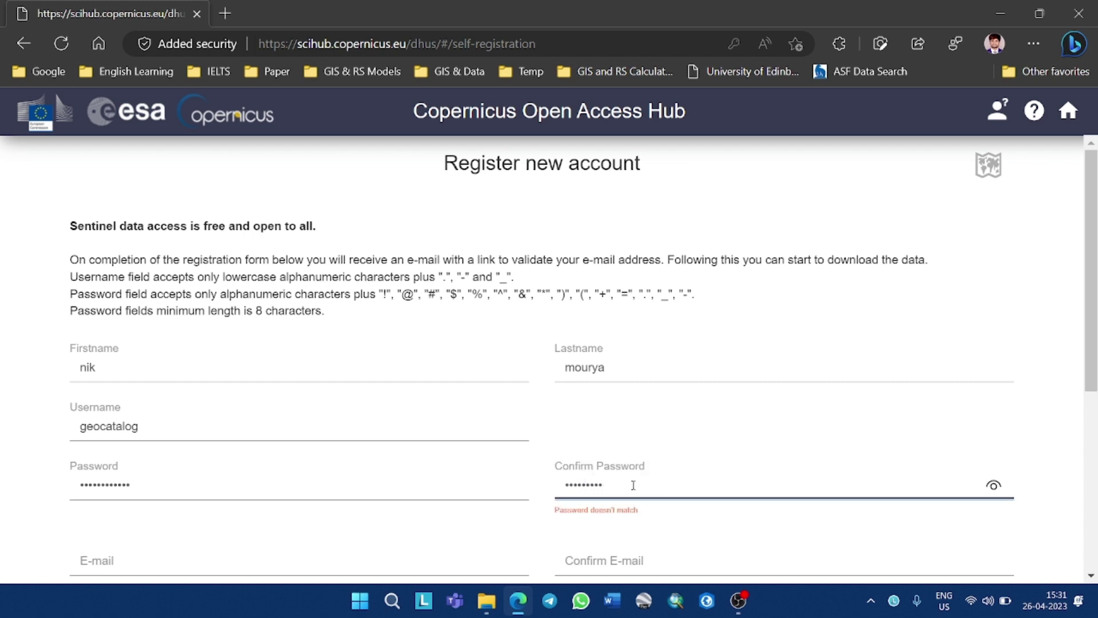
type("•")
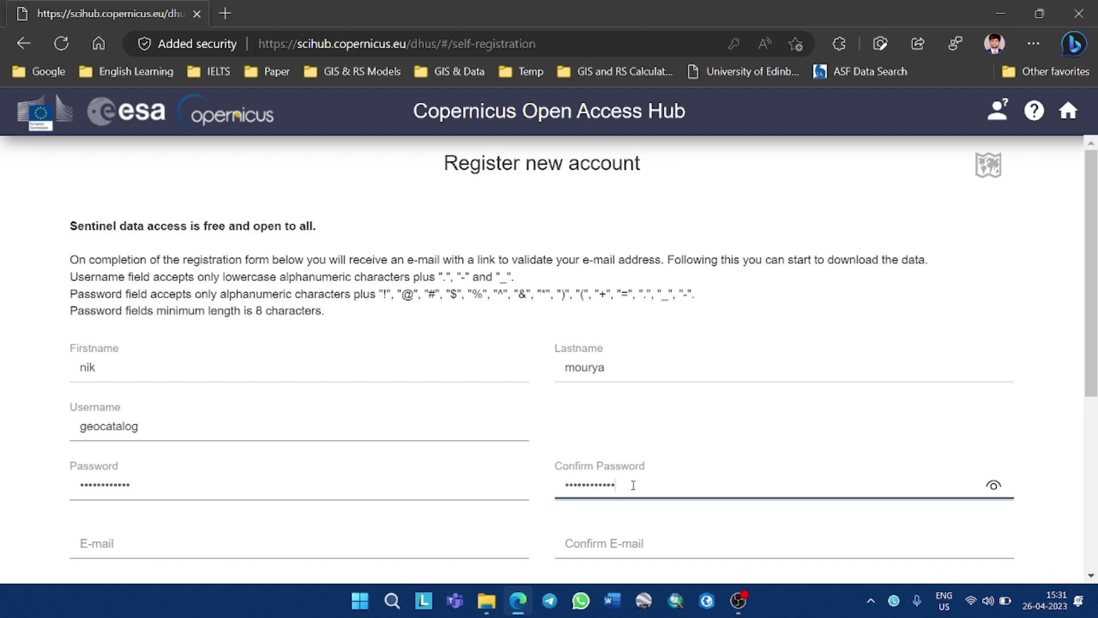
left_click(286, 543)
left_click(290, 397)
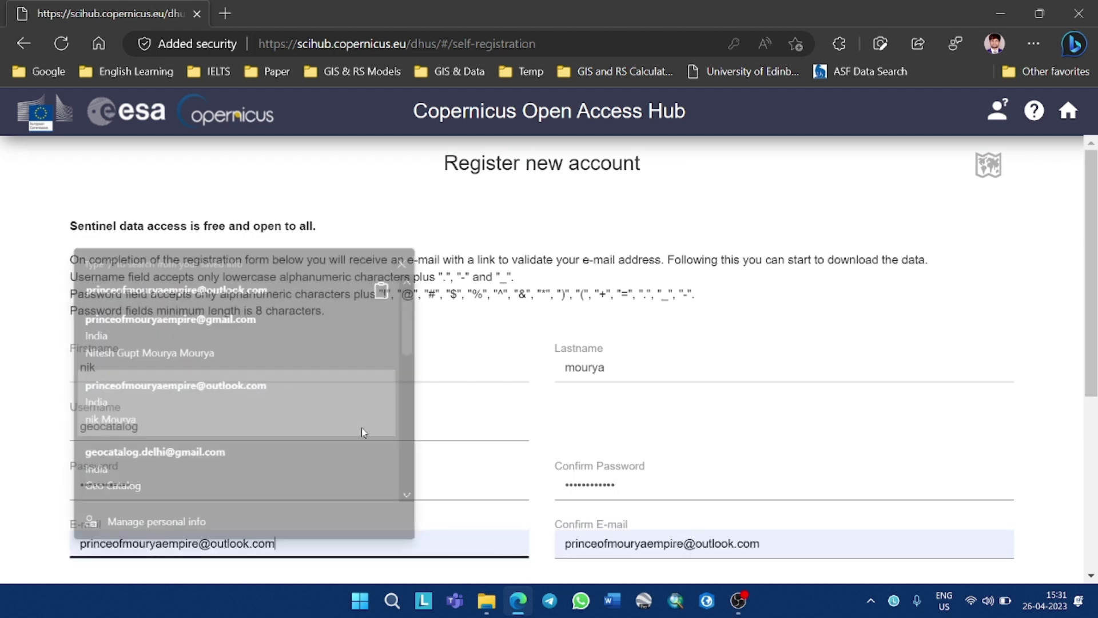
Choose Land as the domain and Education as the usage, then submit the registration
scroll(607, 511, "down", 5)
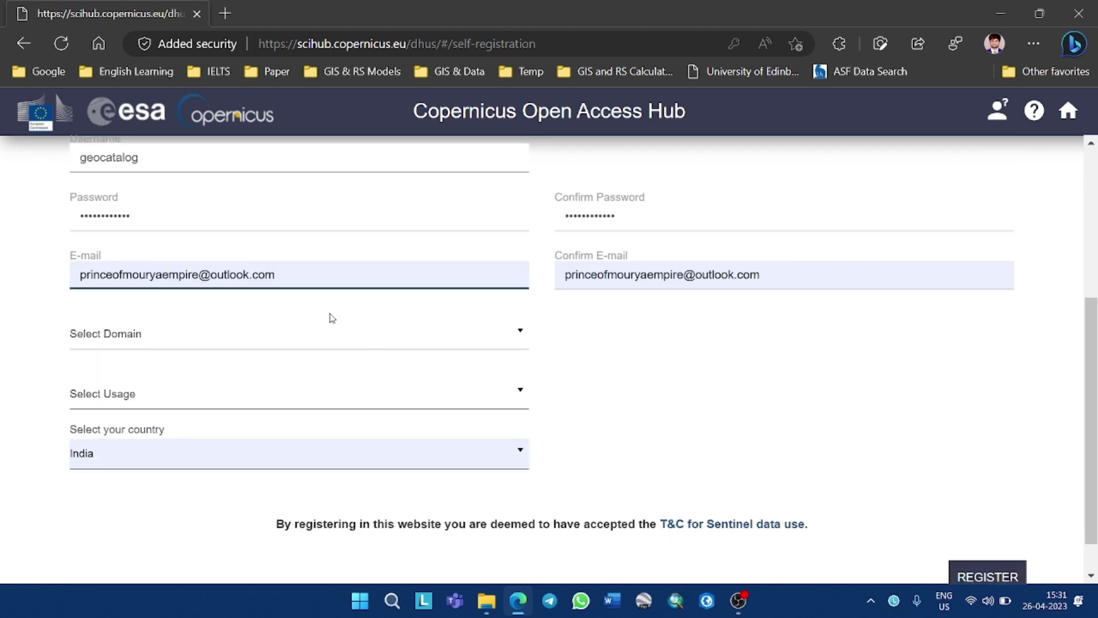
left_click(410, 338)
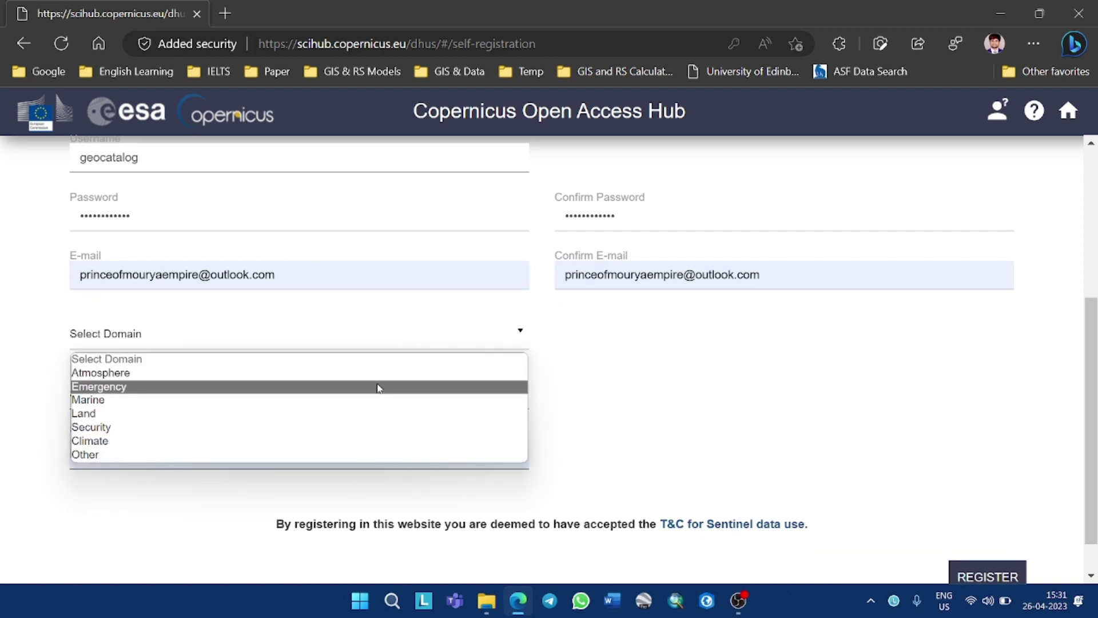
left_click(356, 414)
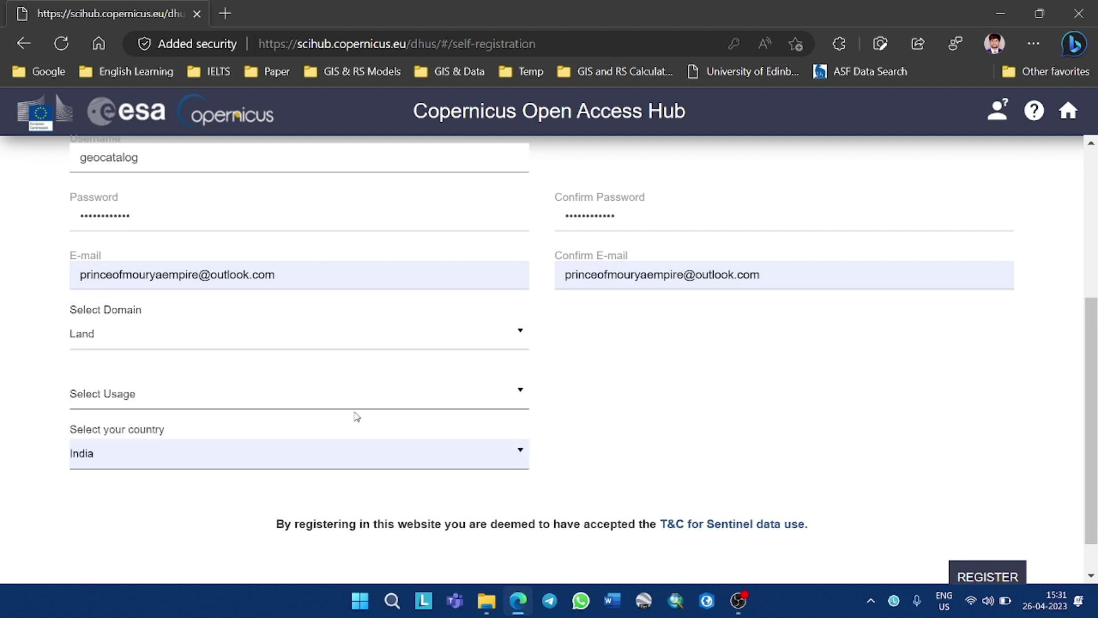
left_click(357, 410)
left_click(351, 457)
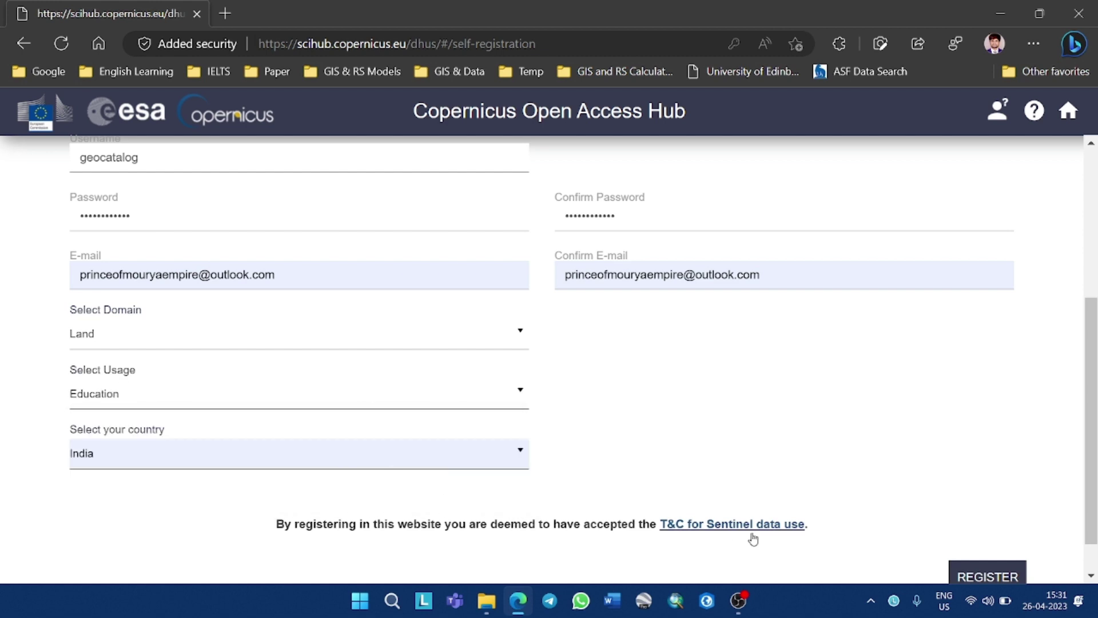
left_click(964, 575)
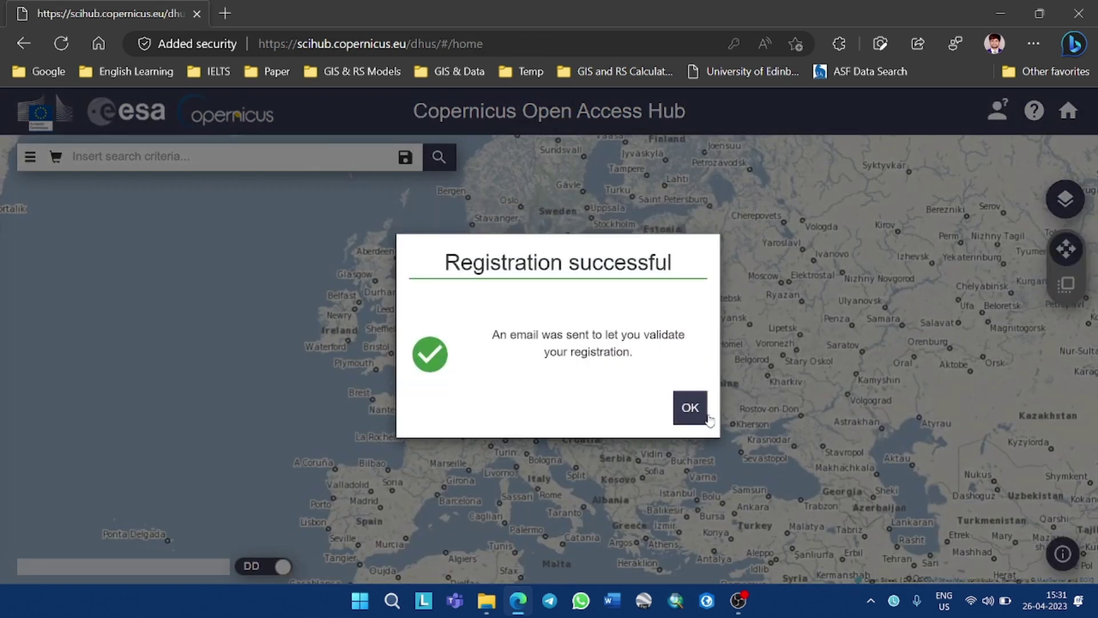
Close the Registration successful dialog and log in with the saved username and the account password
left_click(702, 407)
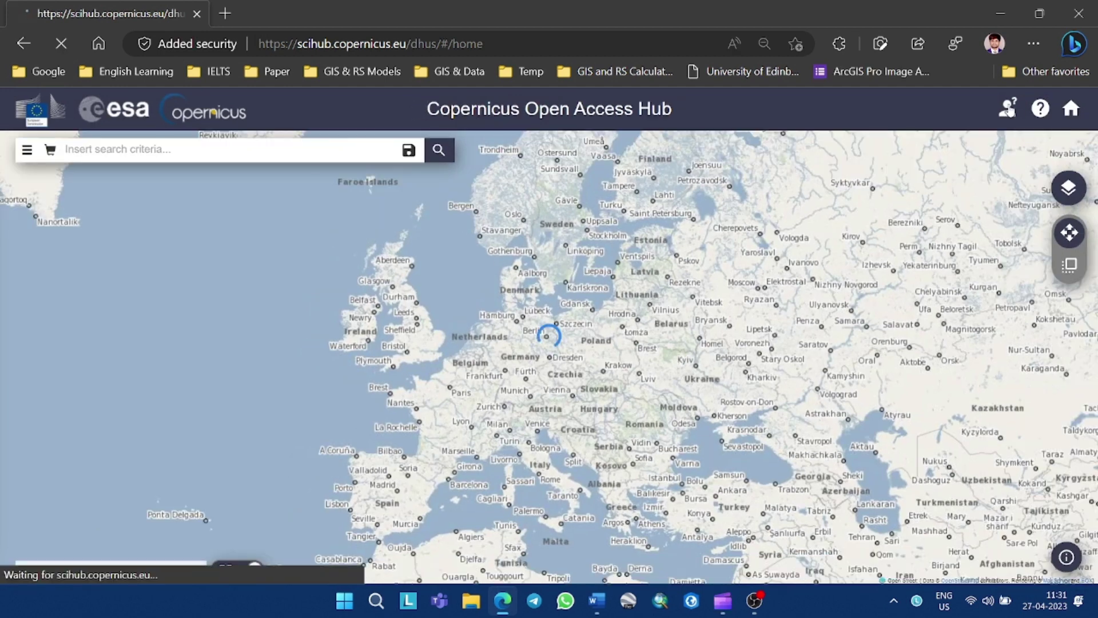
left_click(1009, 107)
left_click(927, 223)
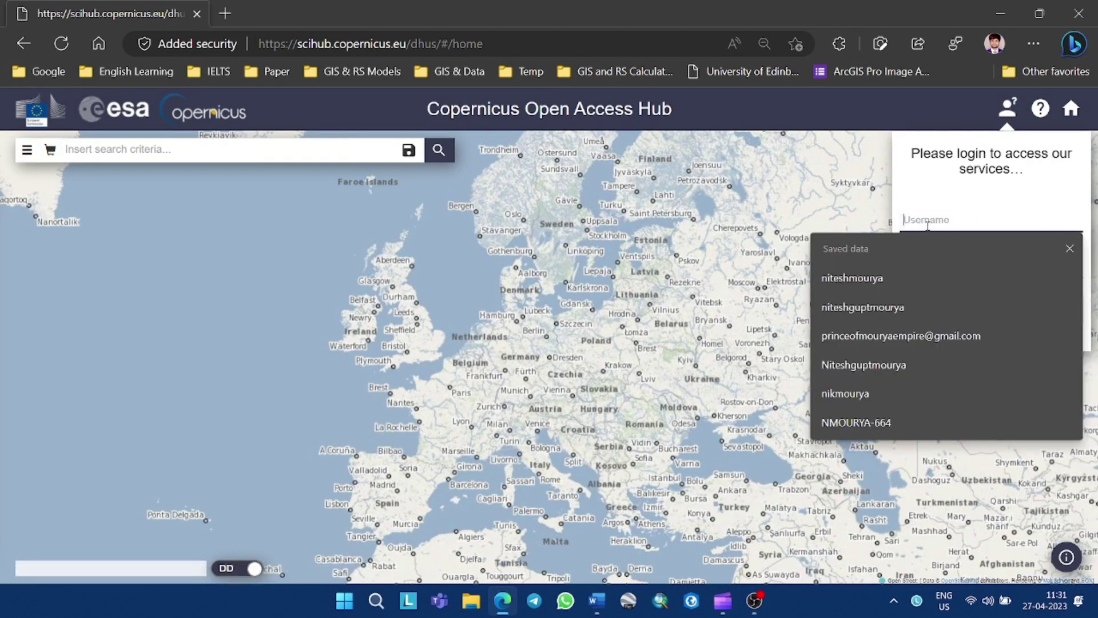
left_click(939, 301)
left_click(947, 265)
type("•")
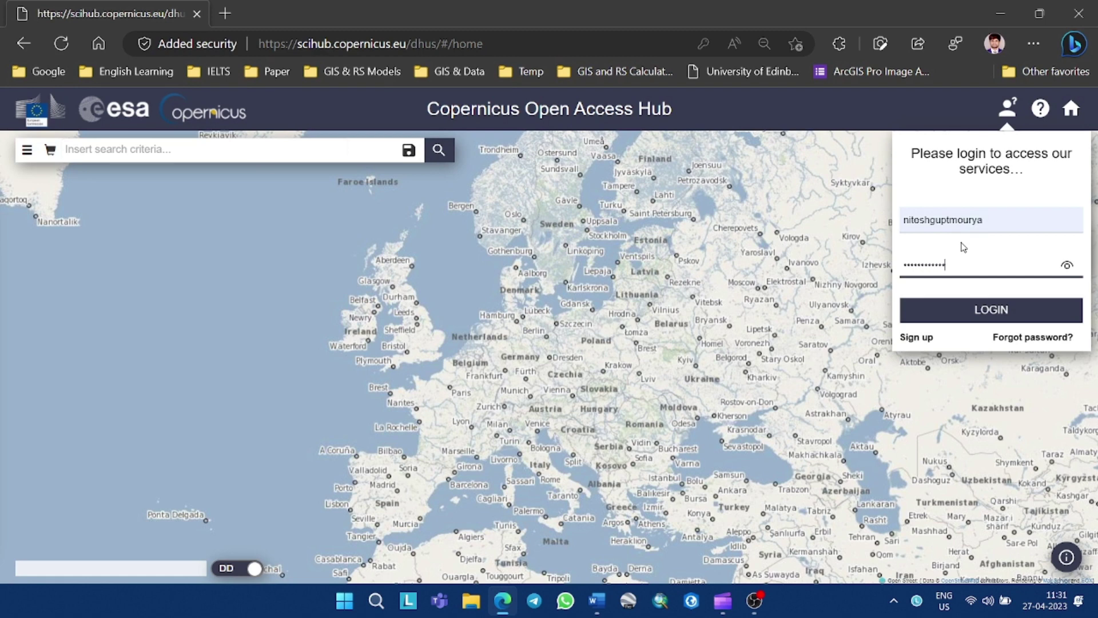
left_click(981, 308)
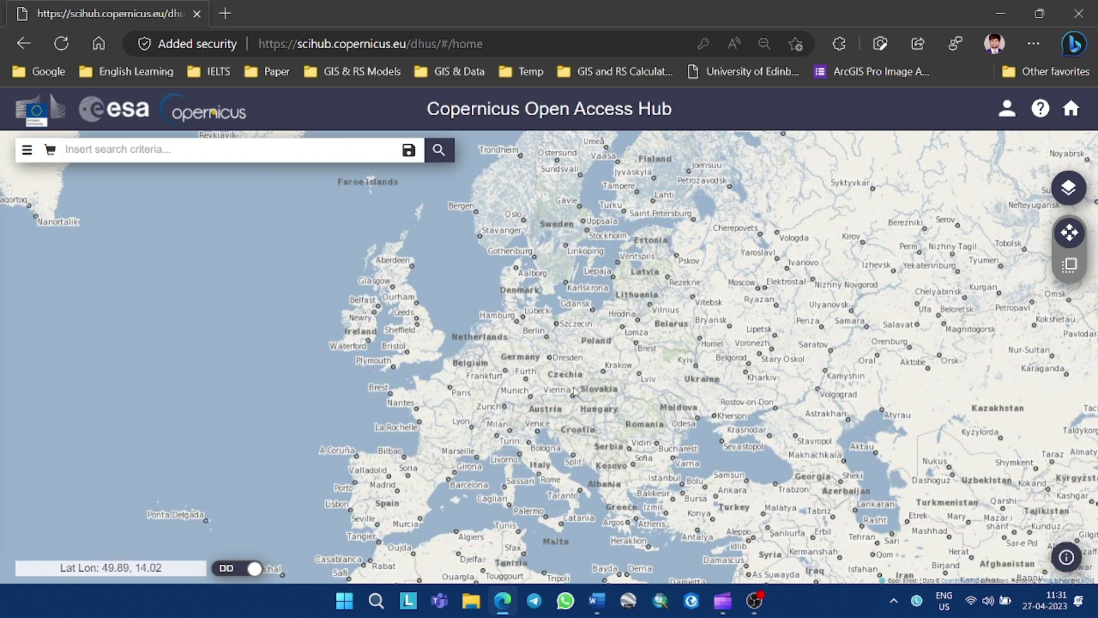
Draw a rectangular search area over Delhi, from Kharkhoda to Tappal, on the map
left_click_drag(734, 401, 709, 394)
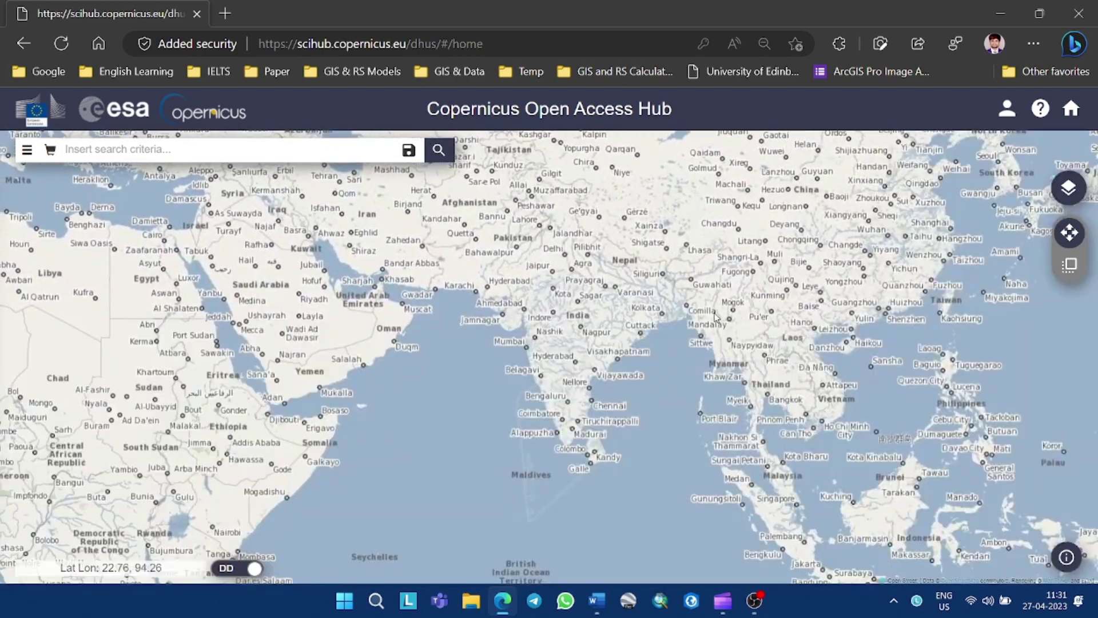
left_click_drag(635, 405, 637, 300)
scroll(532, 286, "up", 2)
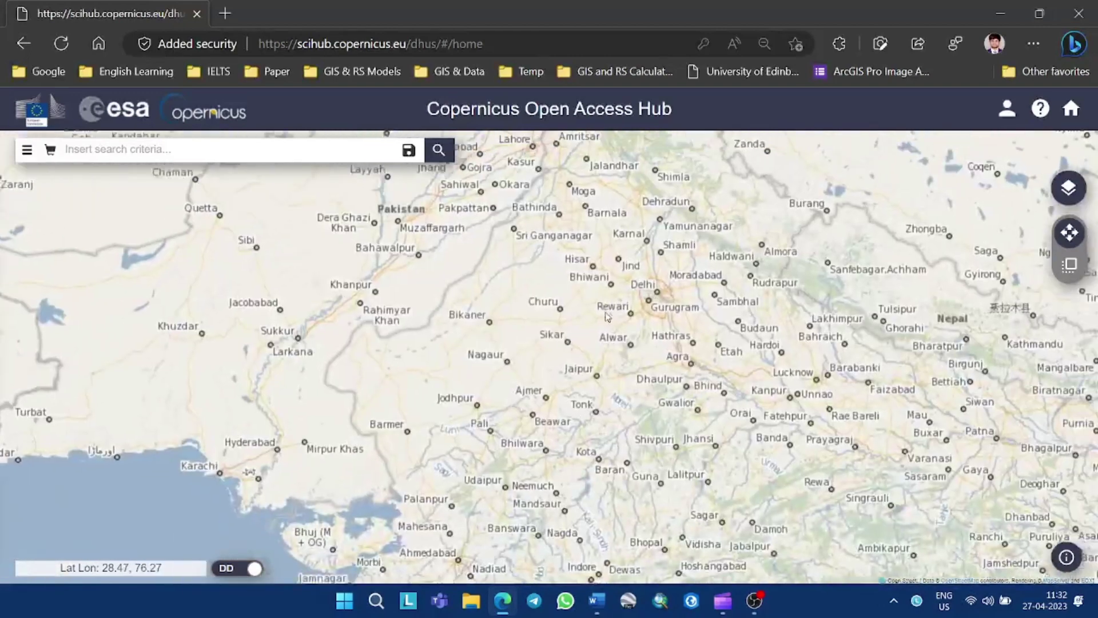
scroll(607, 325, "up", 1)
scroll(607, 325, "up", 1)
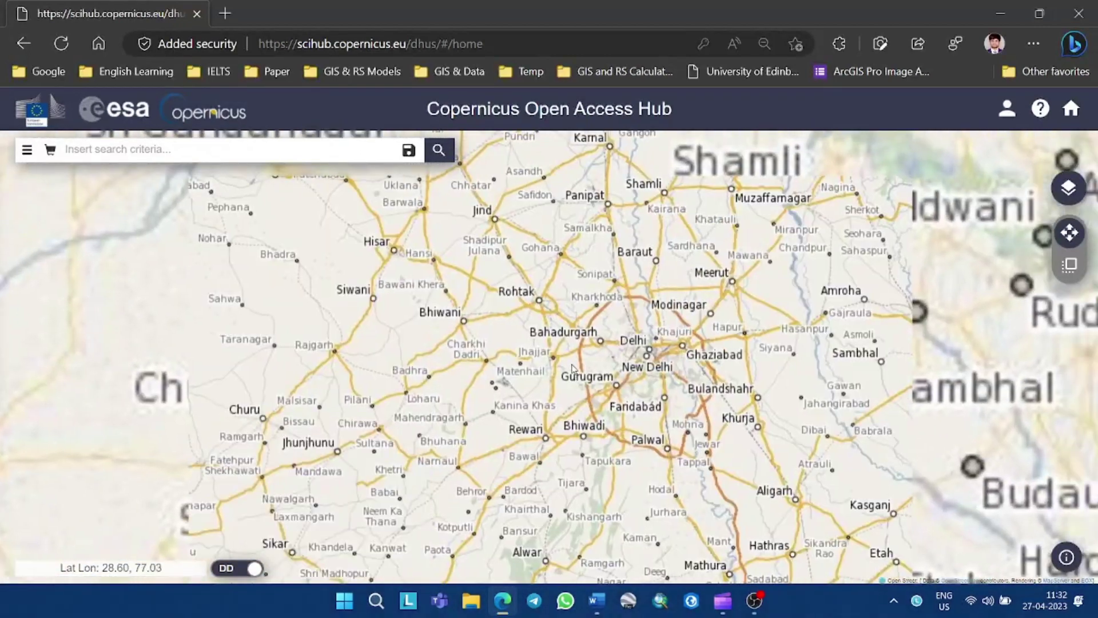
scroll(630, 372, "up", 1)
left_click_drag(632, 382, 715, 354)
left_click(1070, 264)
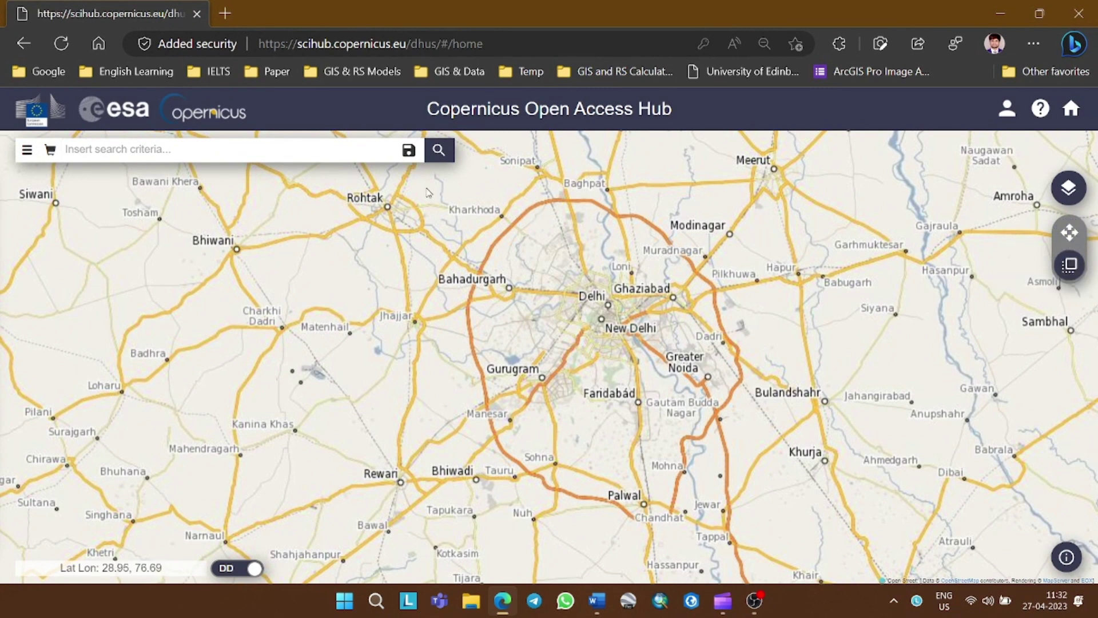
left_click_drag(427, 189, 775, 543)
left_click(1070, 233)
In Advanced Search, sort results by Sensing Date in Ascending order
left_click_drag(390, 337, 452, 337)
left_click(26, 150)
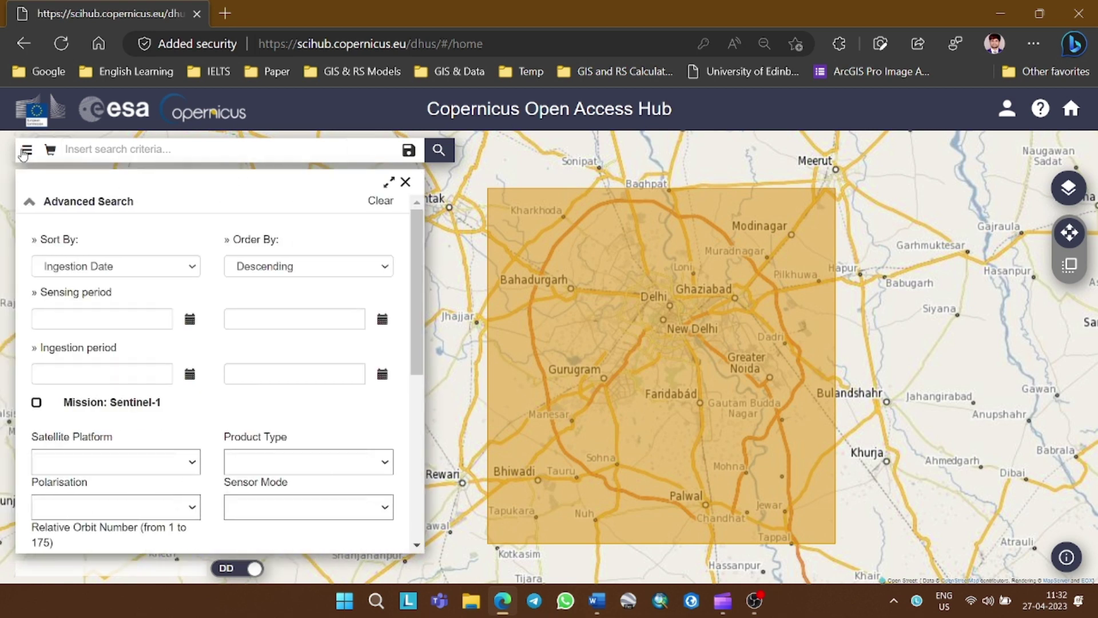
left_click(186, 267)
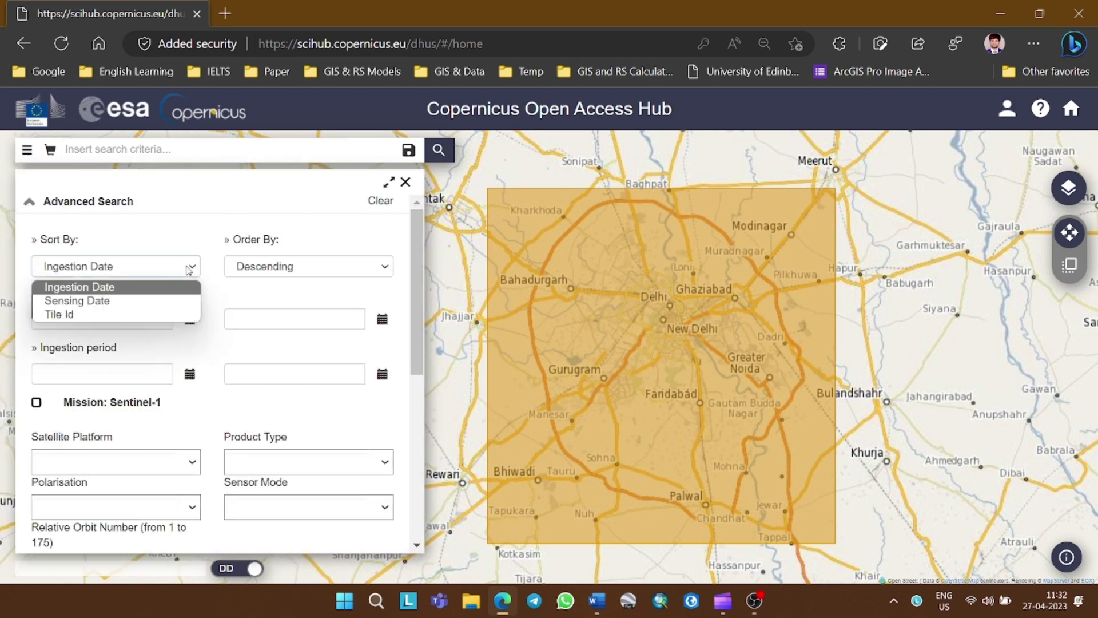
left_click(166, 300)
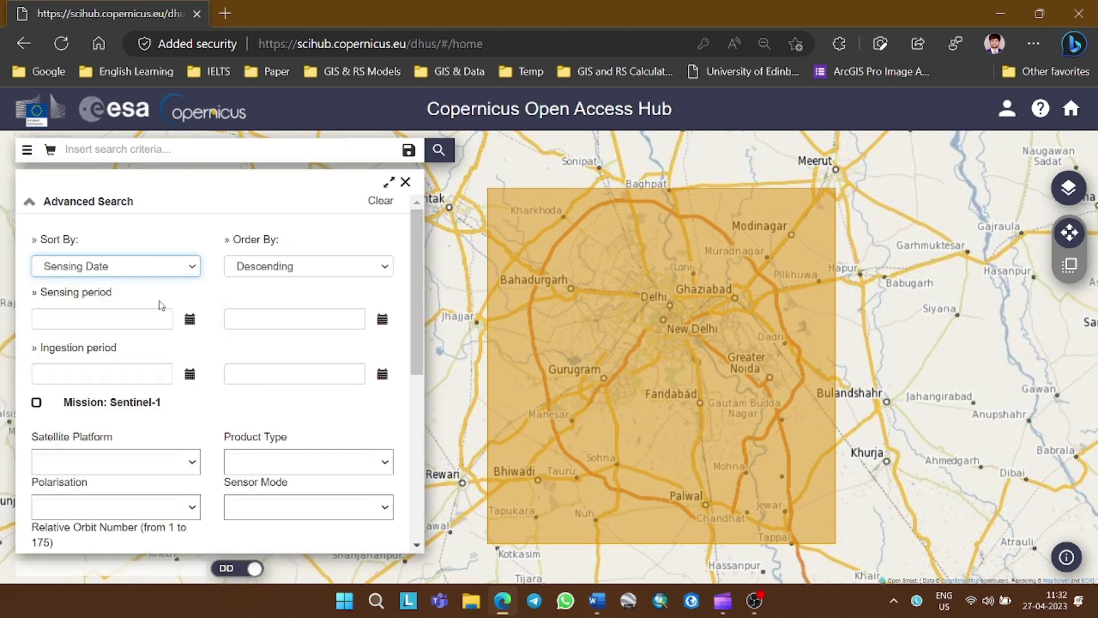
left_click(309, 275)
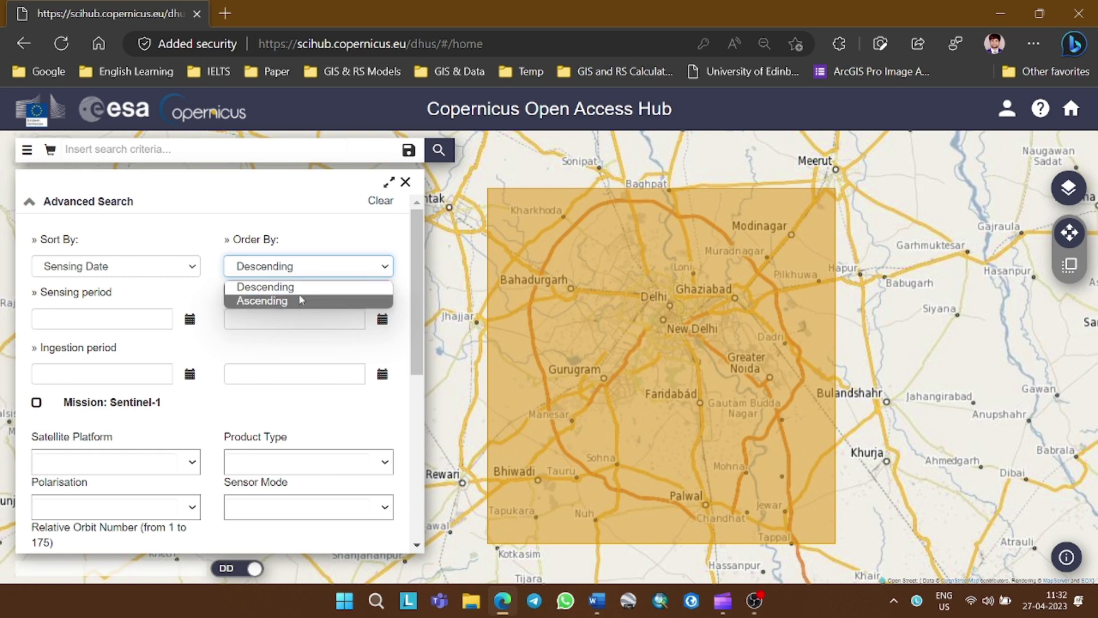
left_click(302, 301)
Set the sensing period from 1 March 2023 to 26 April 2023
left_click(190, 319)
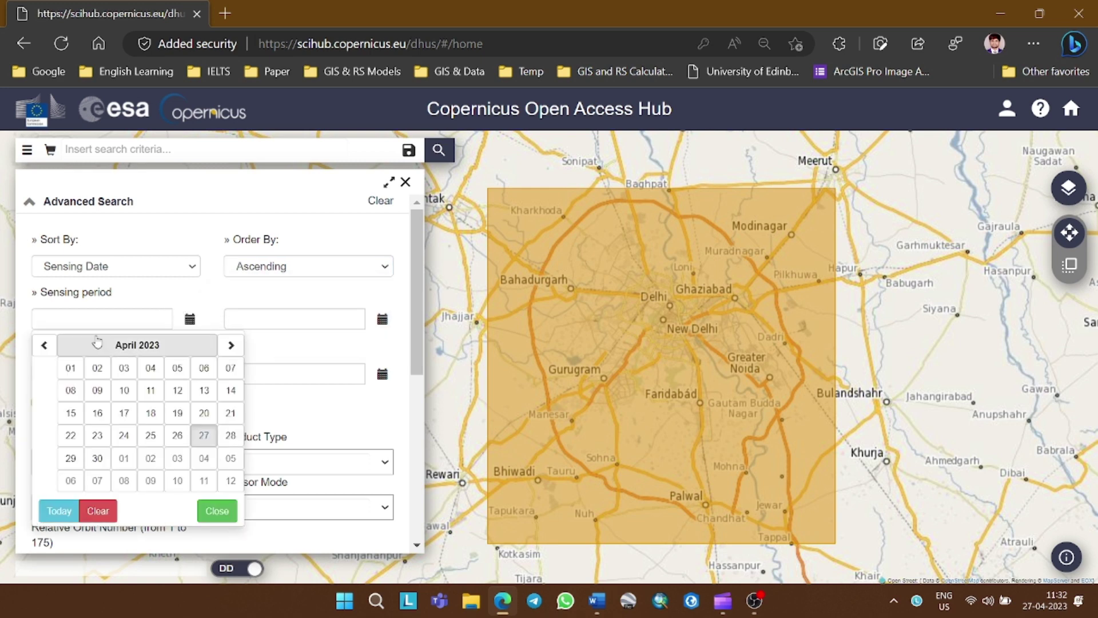
left_click(45, 345)
left_click(73, 367)
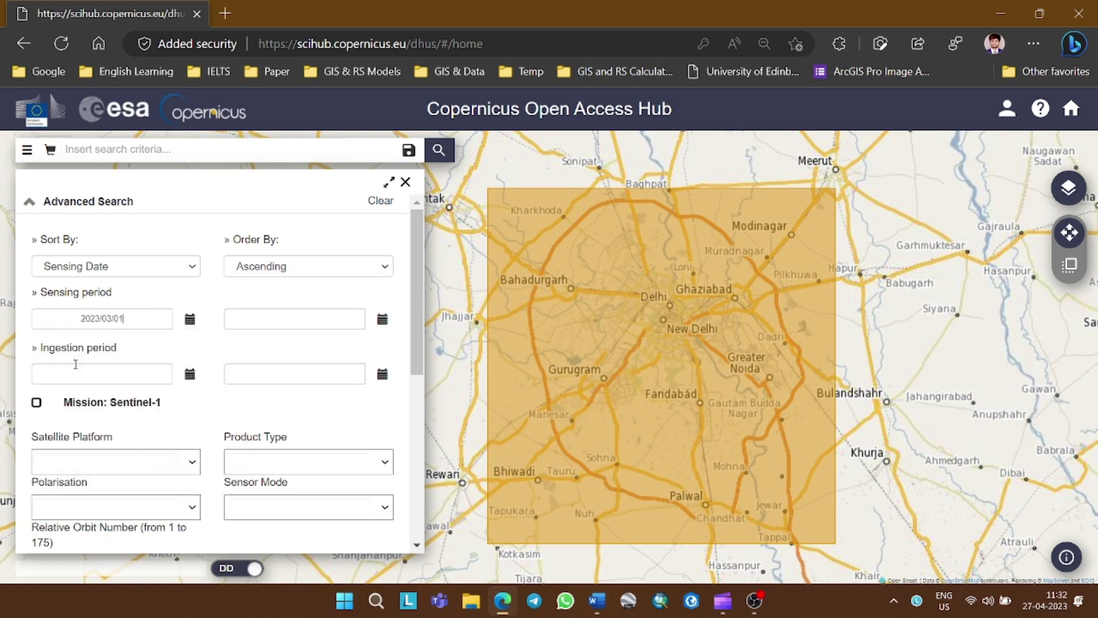
left_click(383, 318)
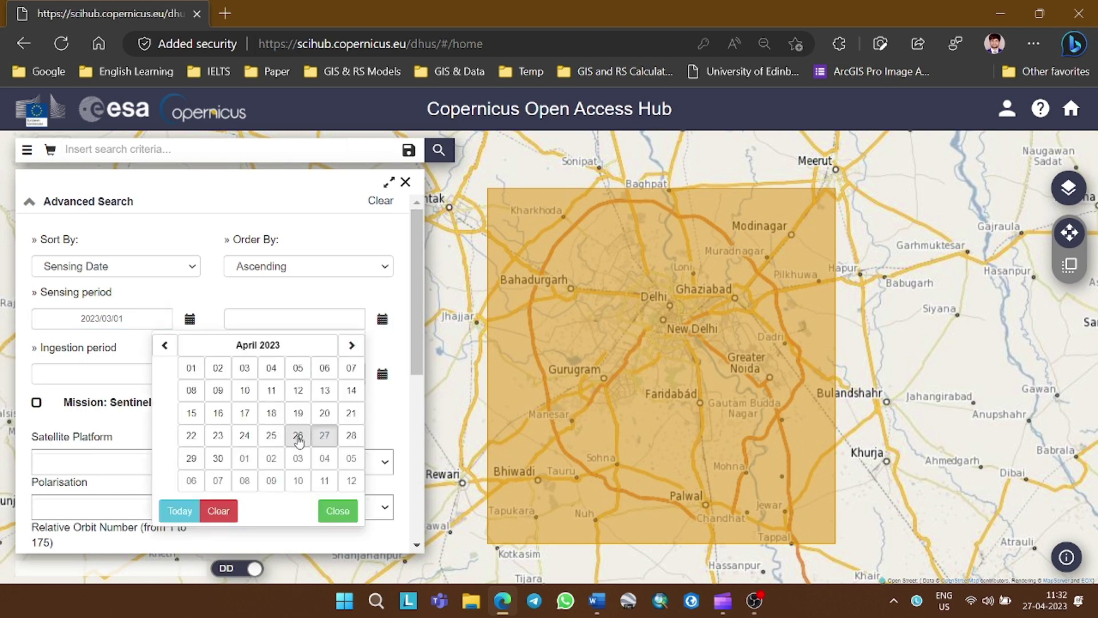
left_click(298, 436)
Limit the Sentinel-2 product type to S2MSI2A
scroll(343, 420, "down", 6)
left_click(384, 287)
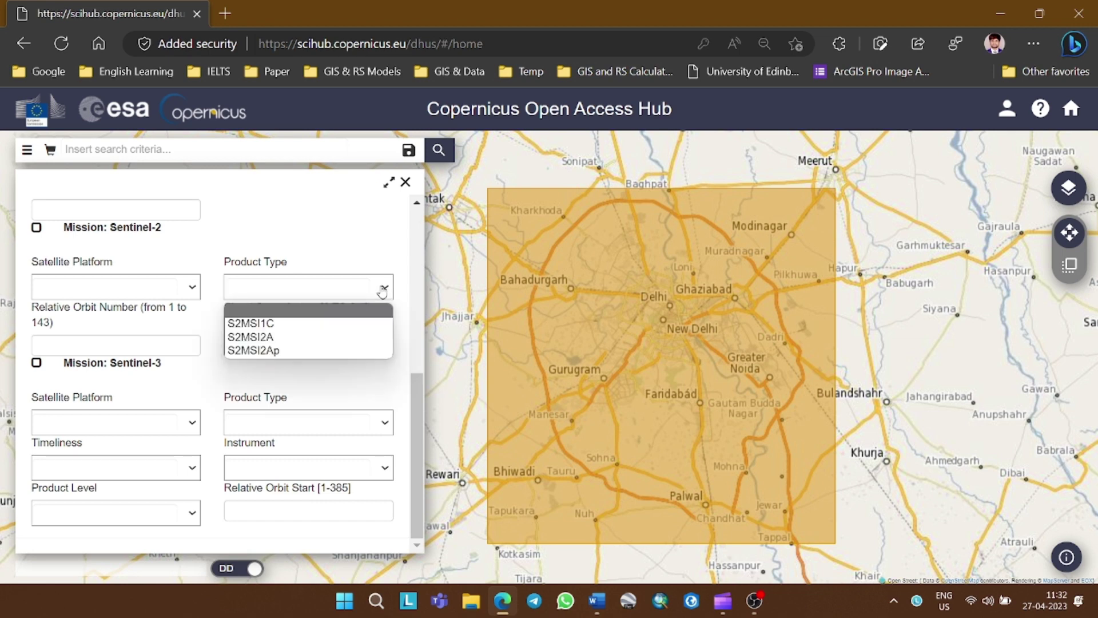
left_click(326, 336)
Enter a cloud cover range of [0 TO 2]
left_click(371, 327)
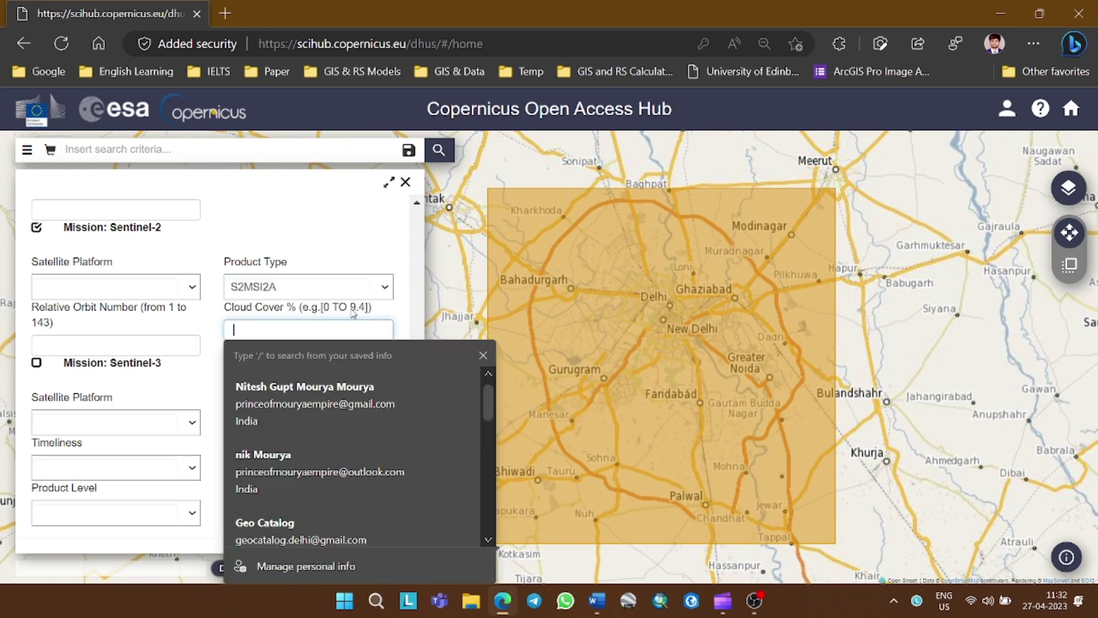
left_click_drag(373, 308, 320, 313)
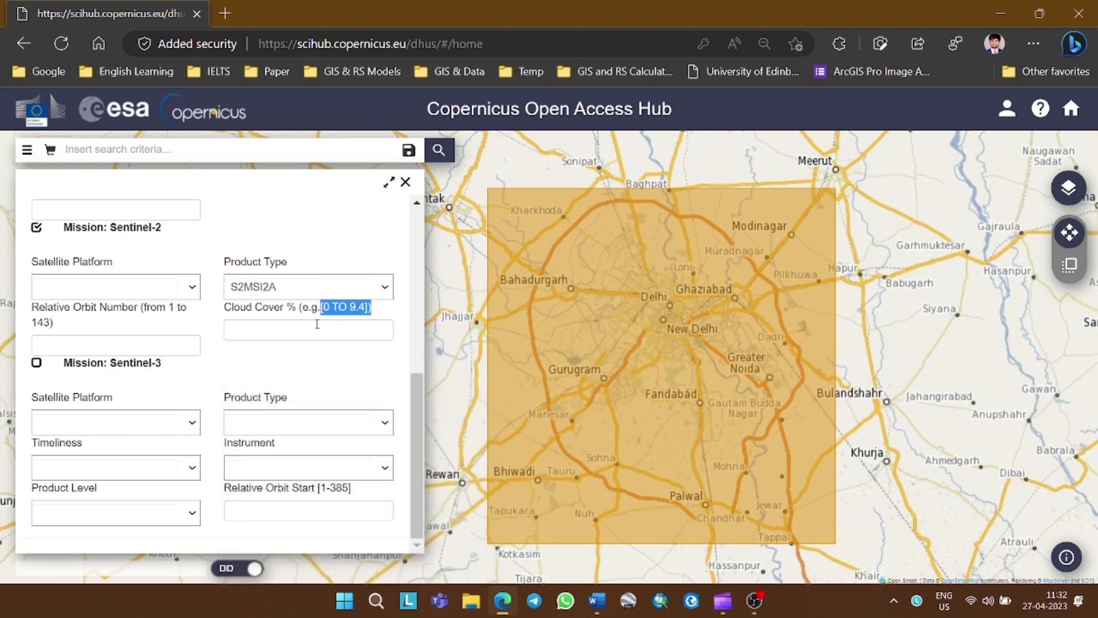
key("ctrl+c")
left_click(308, 330)
key("ctrl+v")
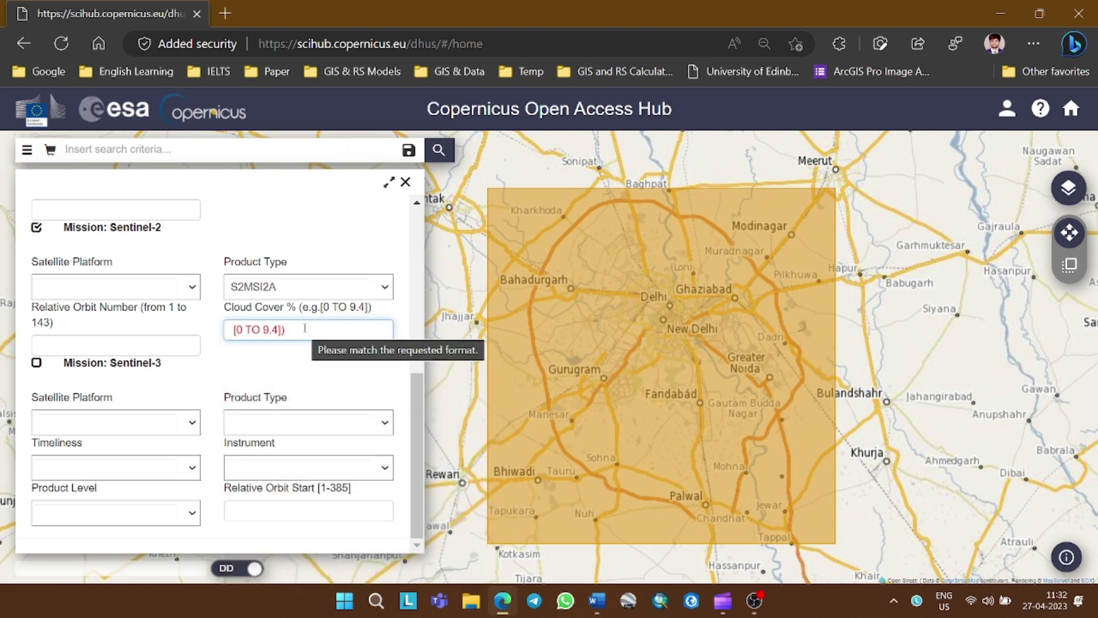
key("BackSpace")
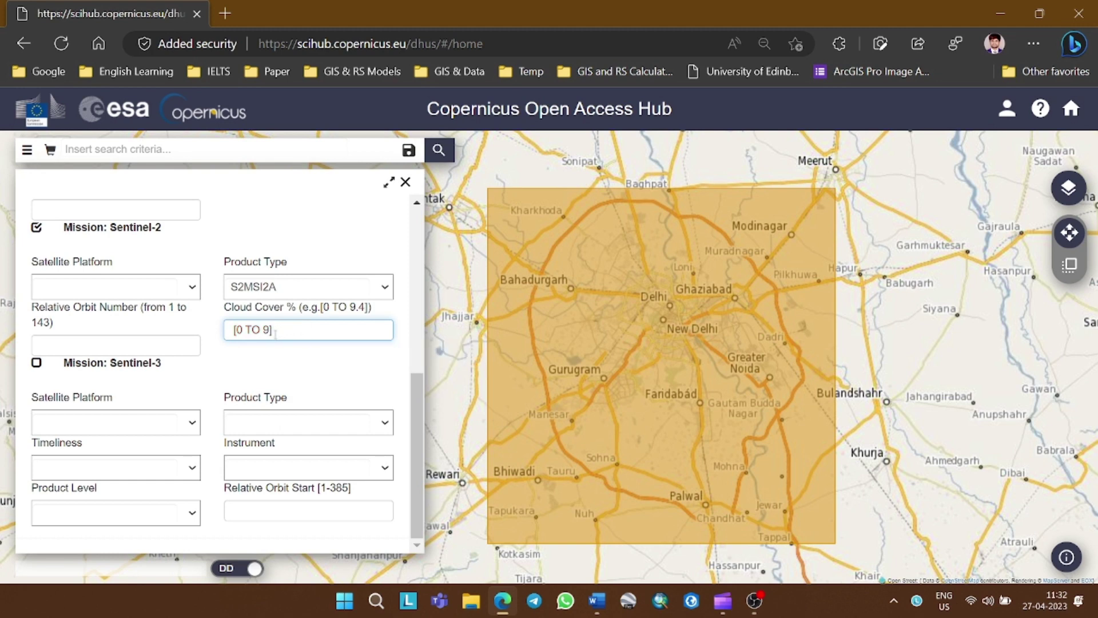
key("BackSpace")
type("2")
Run the search and tick the 10 March 2023 S2A MSIL2A T43RFM product among the results
left_click(440, 151)
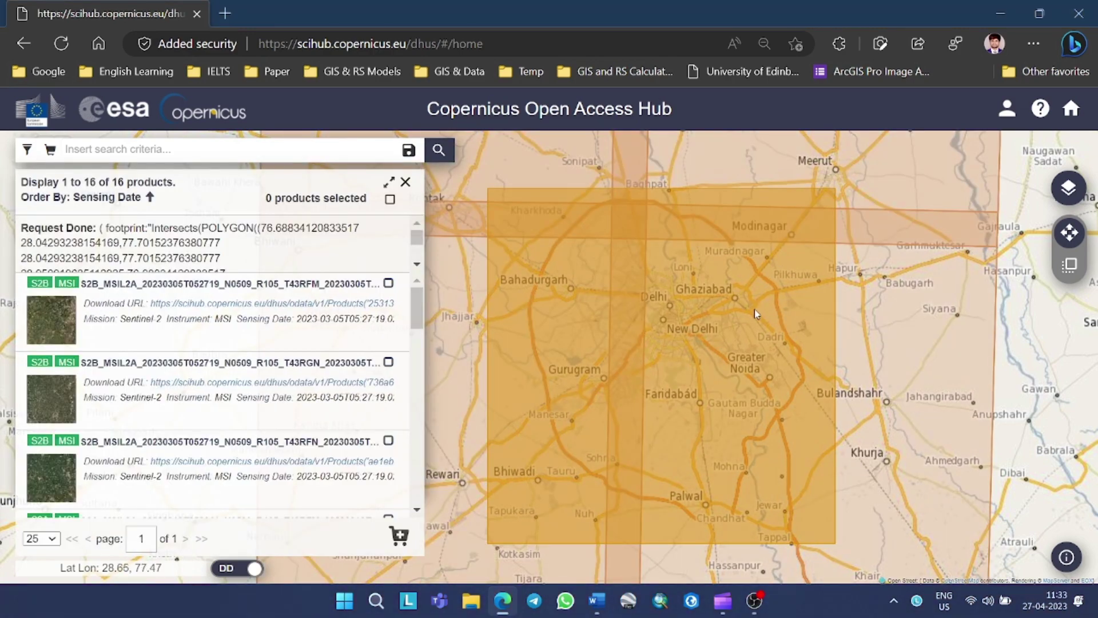
scroll(757, 314, "down", 1)
left_click_drag(738, 328, 746, 347)
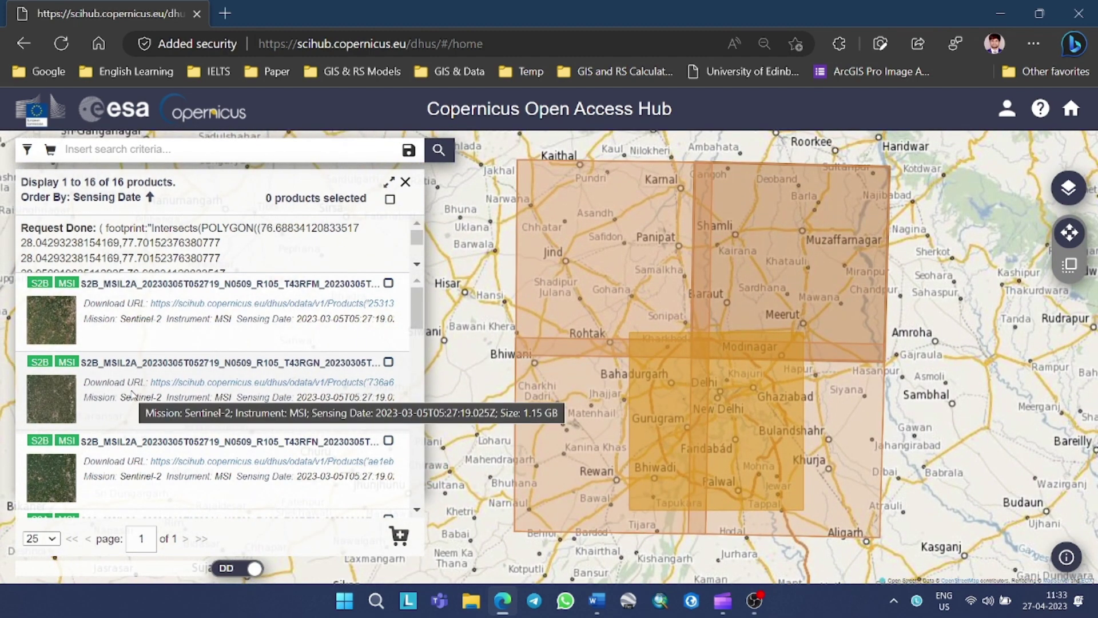
scroll(143, 454, "down", 1)
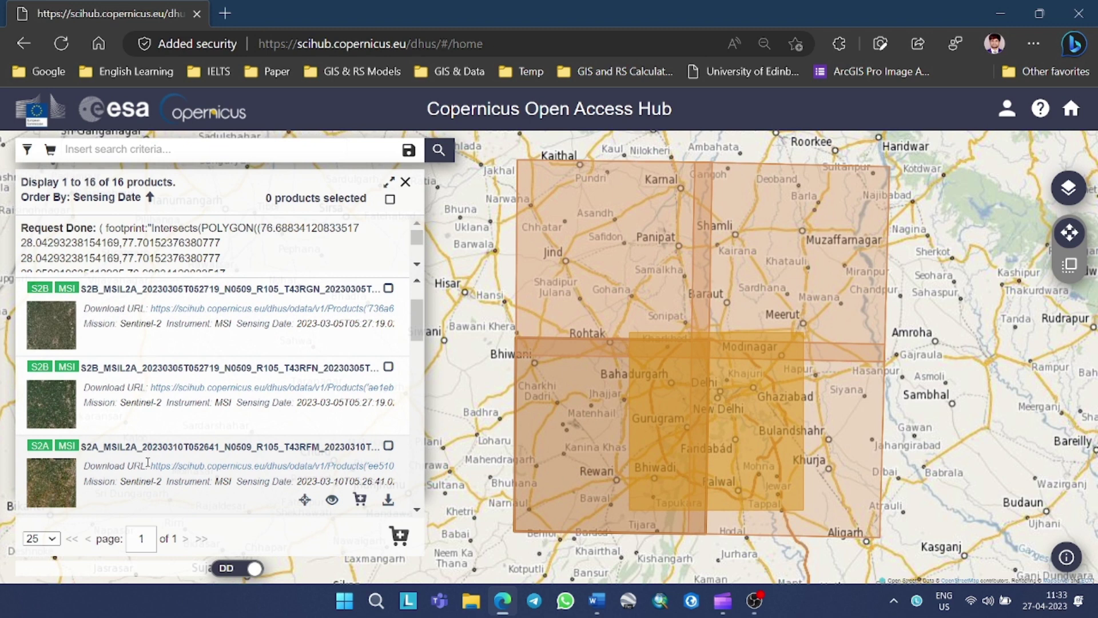
left_click(333, 500)
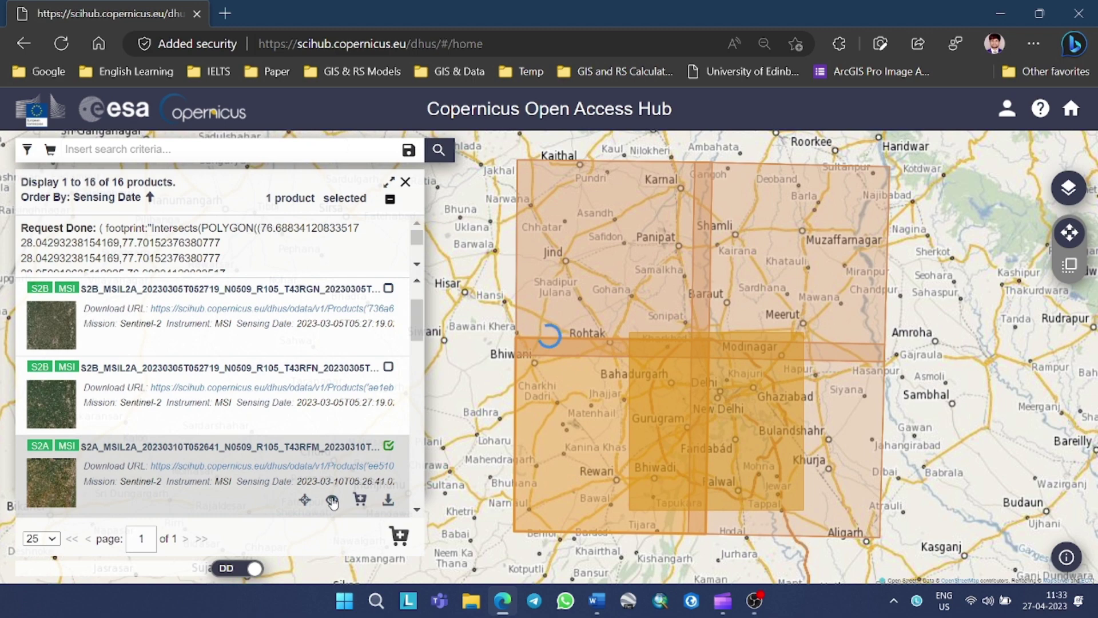
View the T43RFM product's details and zoom its footprint map
left_click(332, 502)
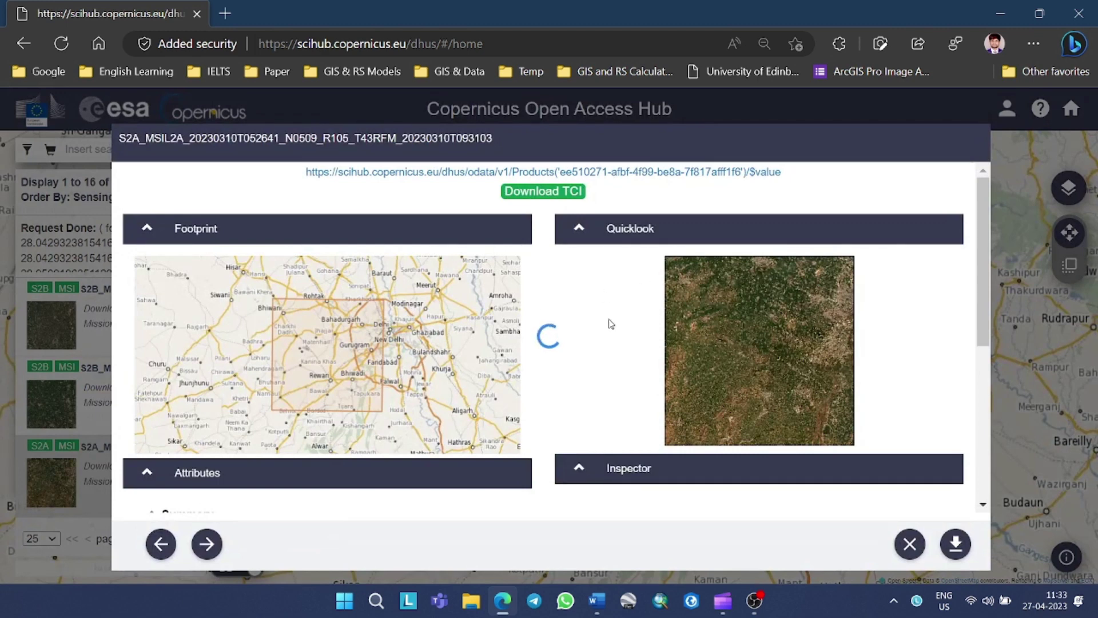
scroll(366, 361, "up", 1)
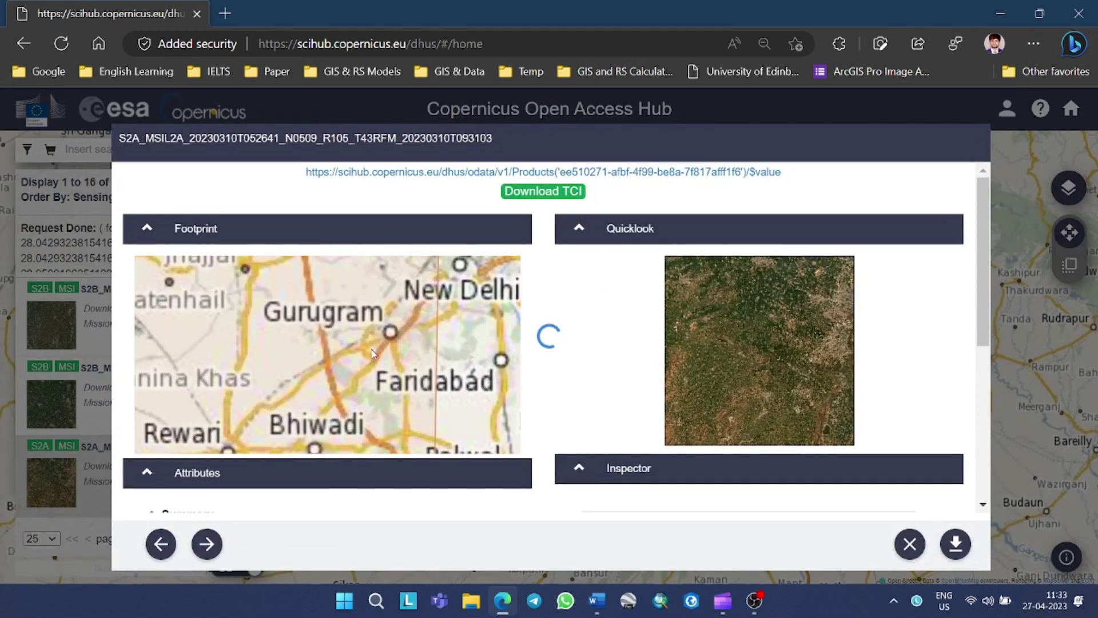
scroll(384, 342, "down", 3)
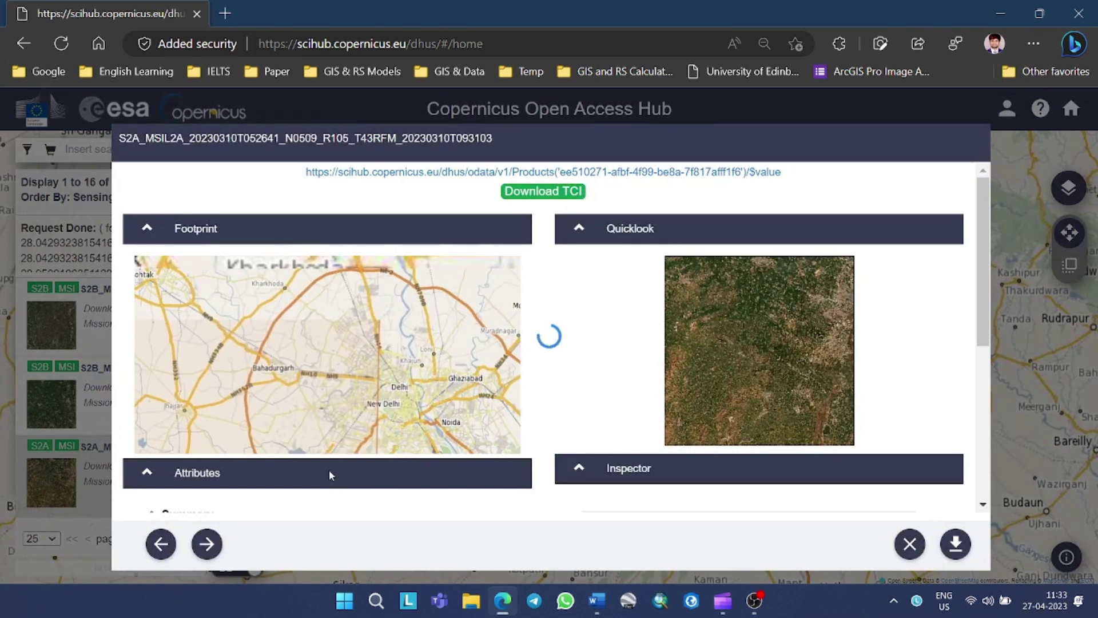
scroll(331, 383, "down", 3)
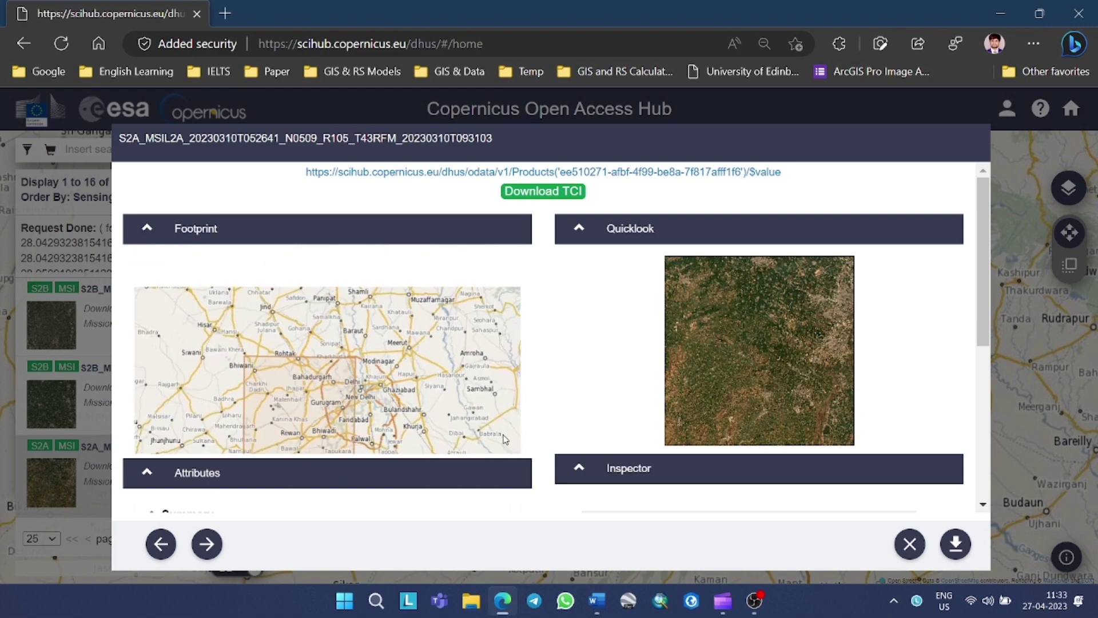
Close the details and add the 10 March T43RFM and T43RGM products to the cart
left_click(911, 545)
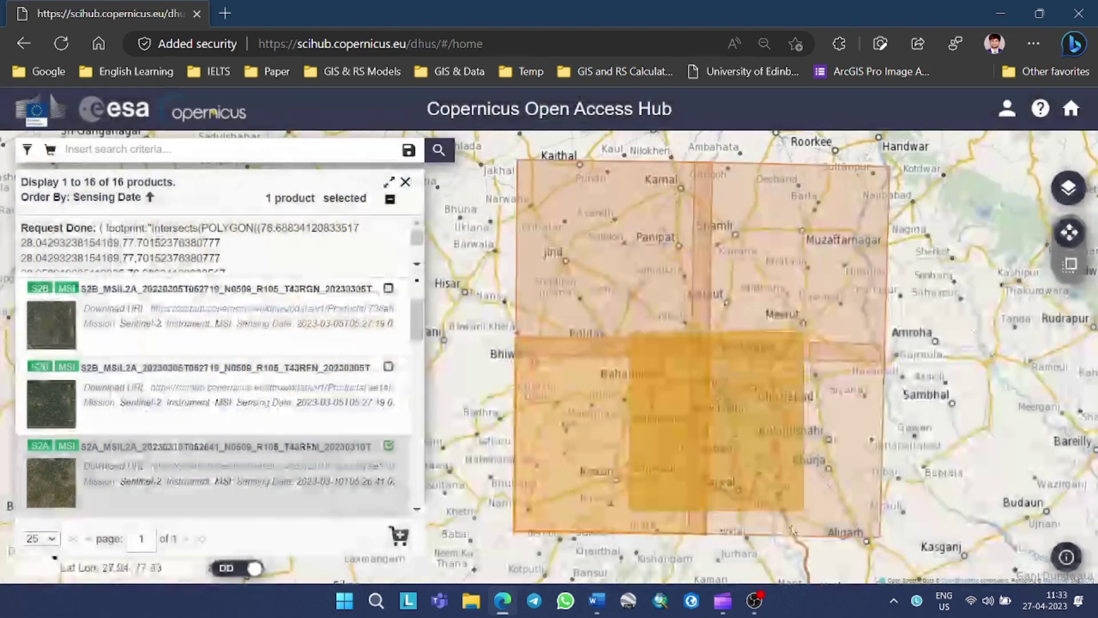
scroll(279, 416, "down", 1)
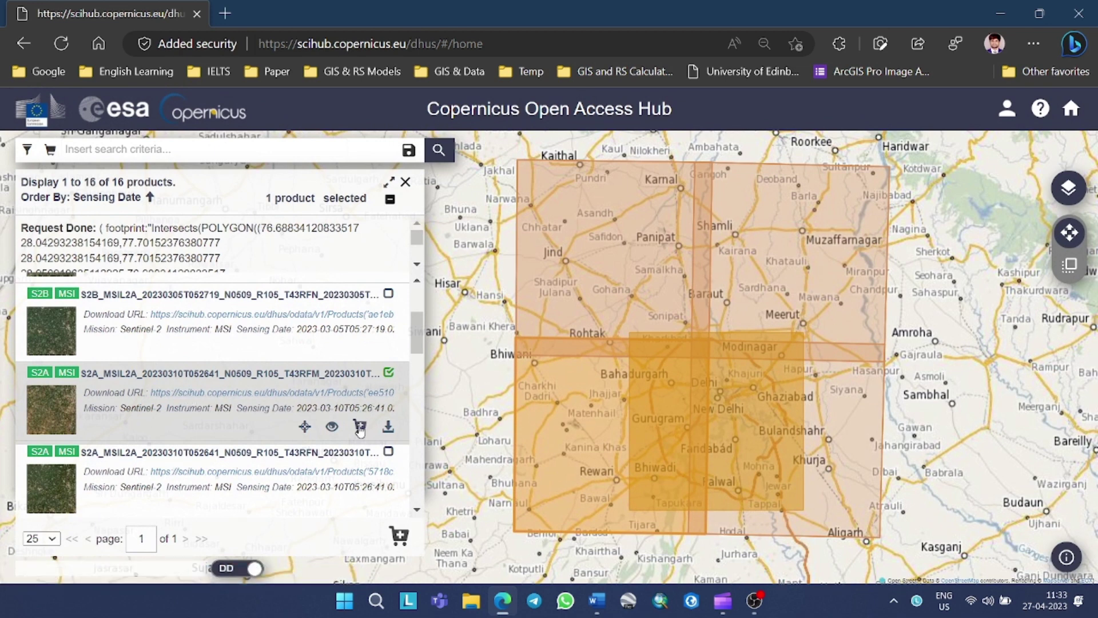
left_click(360, 428)
scroll(158, 445, "down", 1)
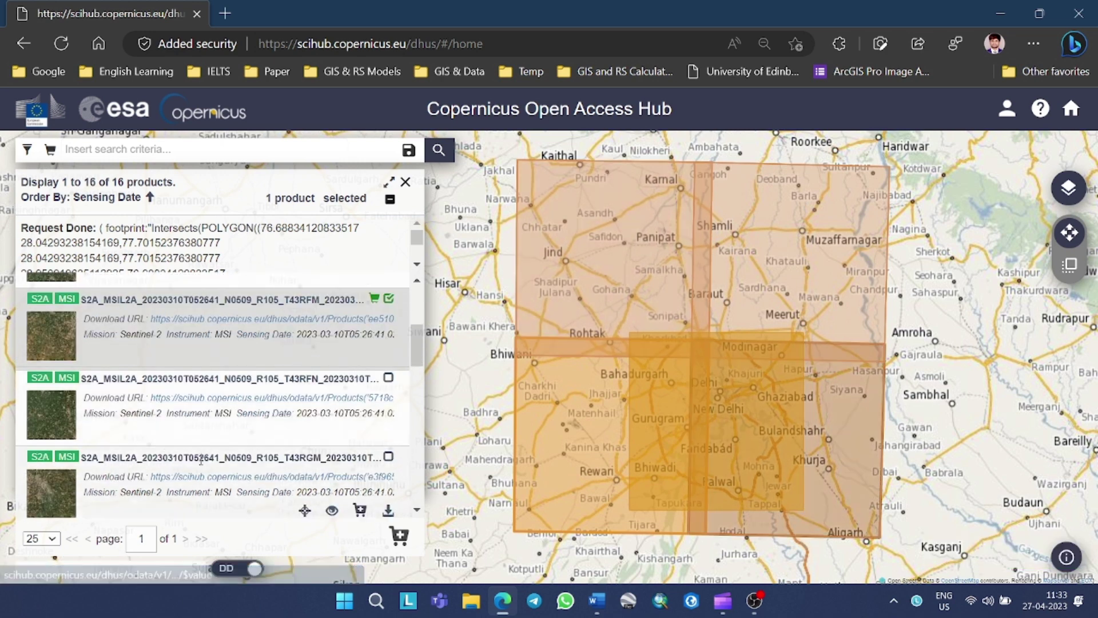
scroll(207, 463, "down", 1)
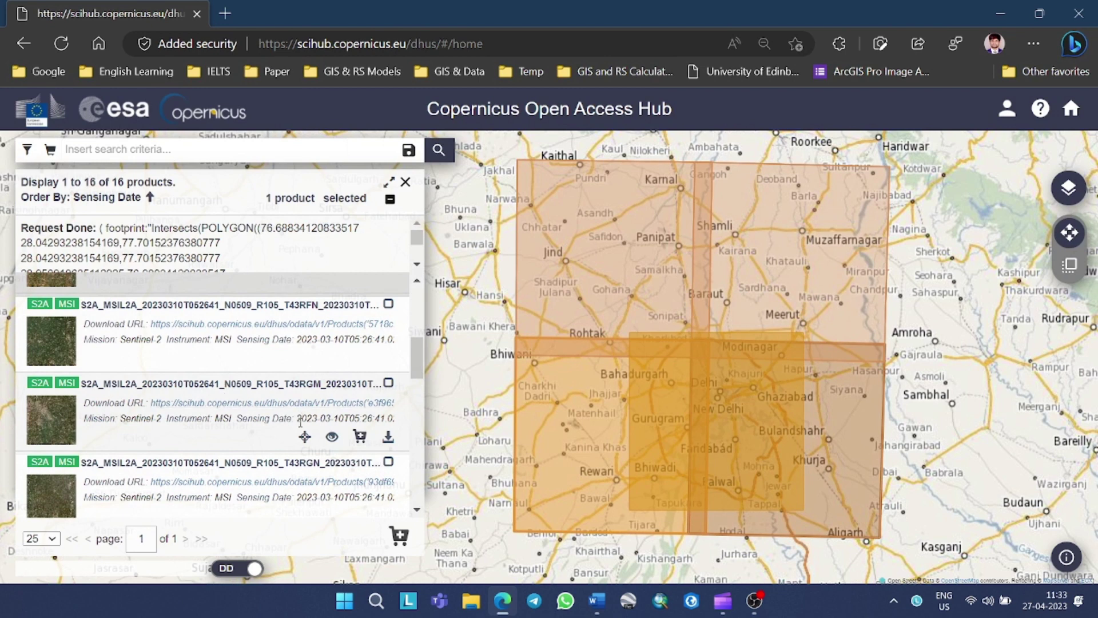
left_click(361, 438)
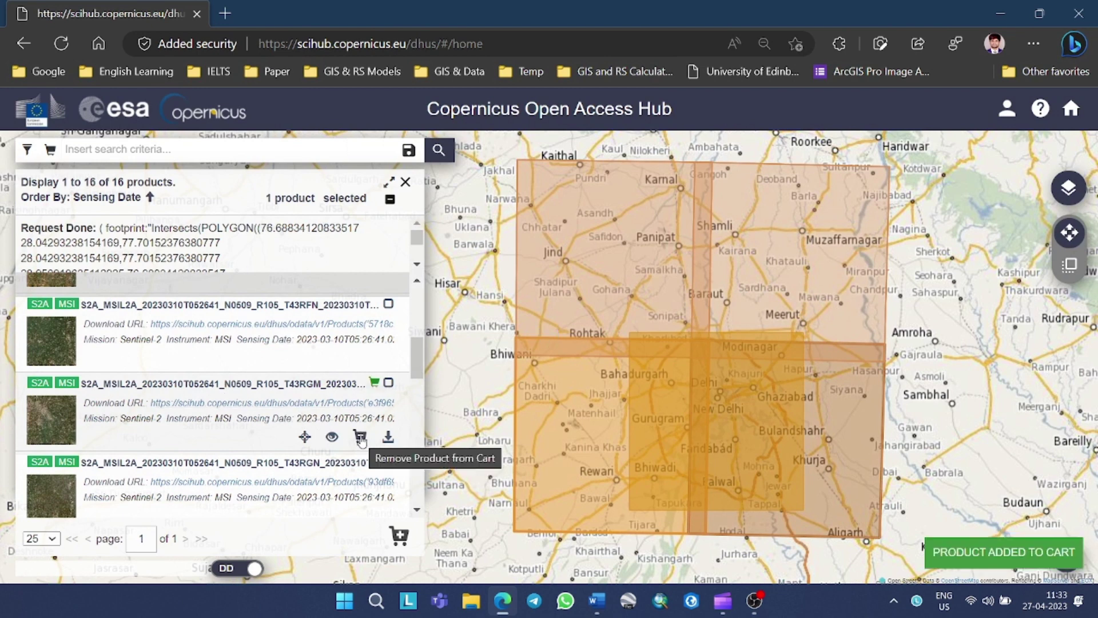
From the cart, start the T43RFM download in Free Download Manager and pause it
left_click(50, 149)
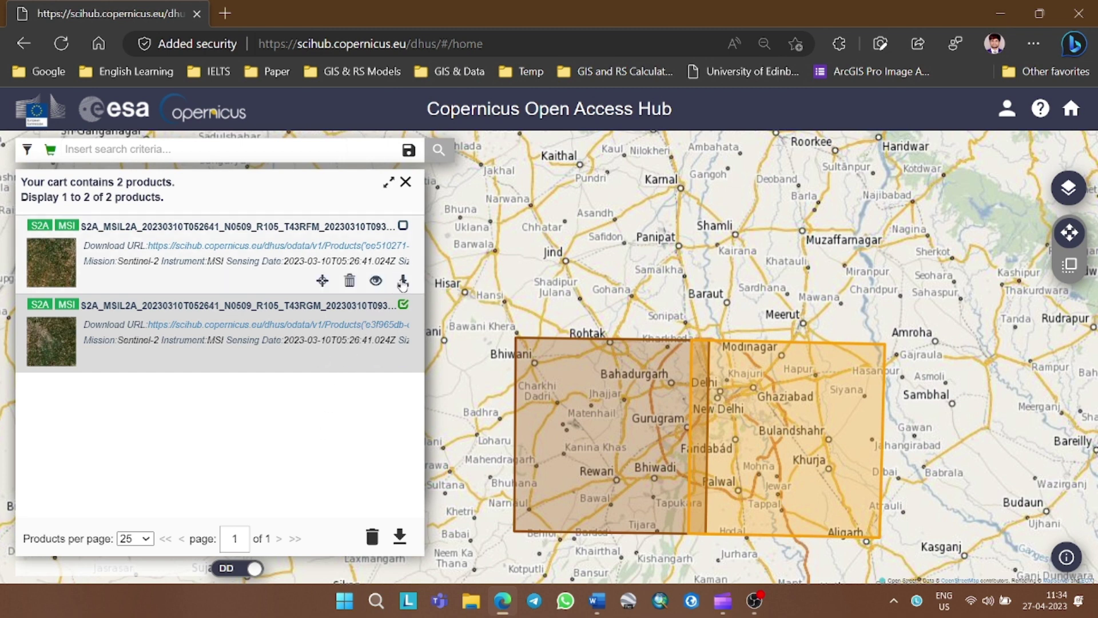
left_click(403, 283)
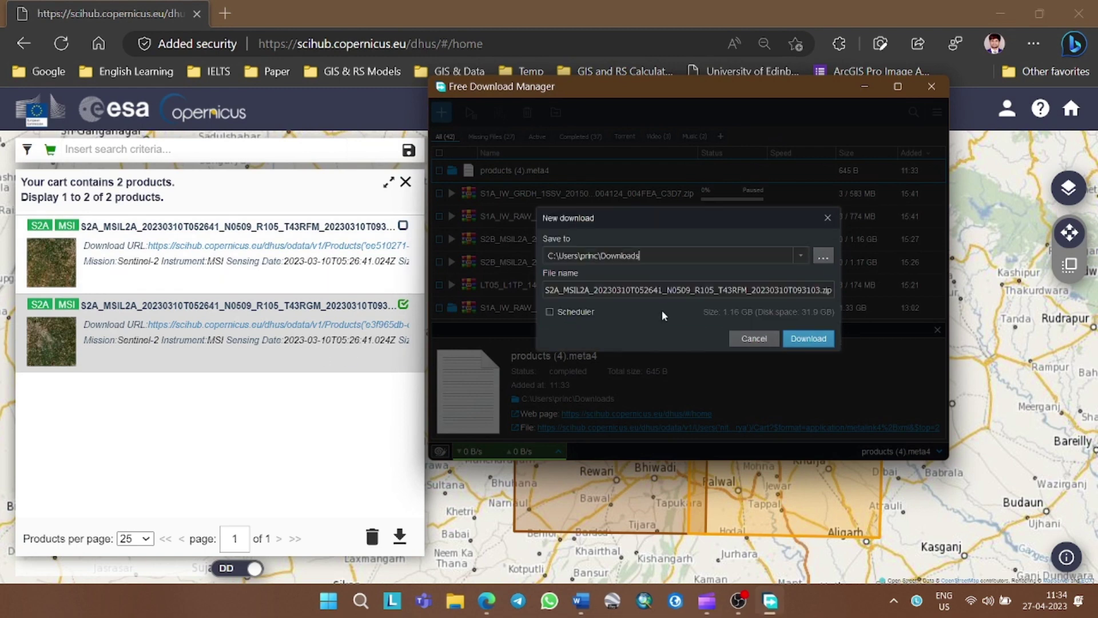
left_click(801, 341)
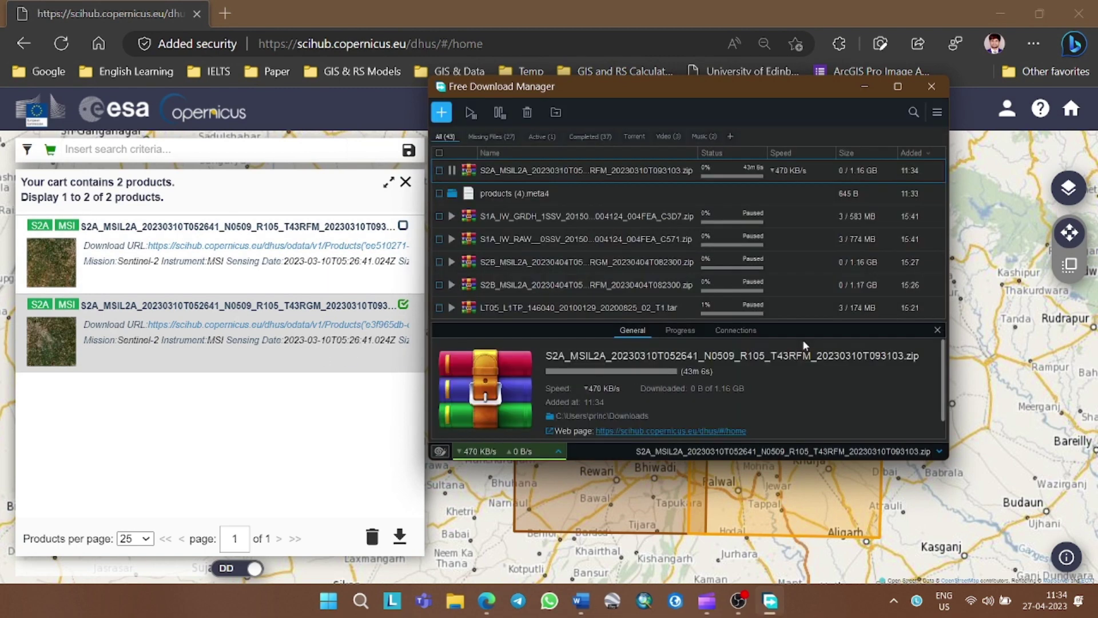
left_click(452, 170)
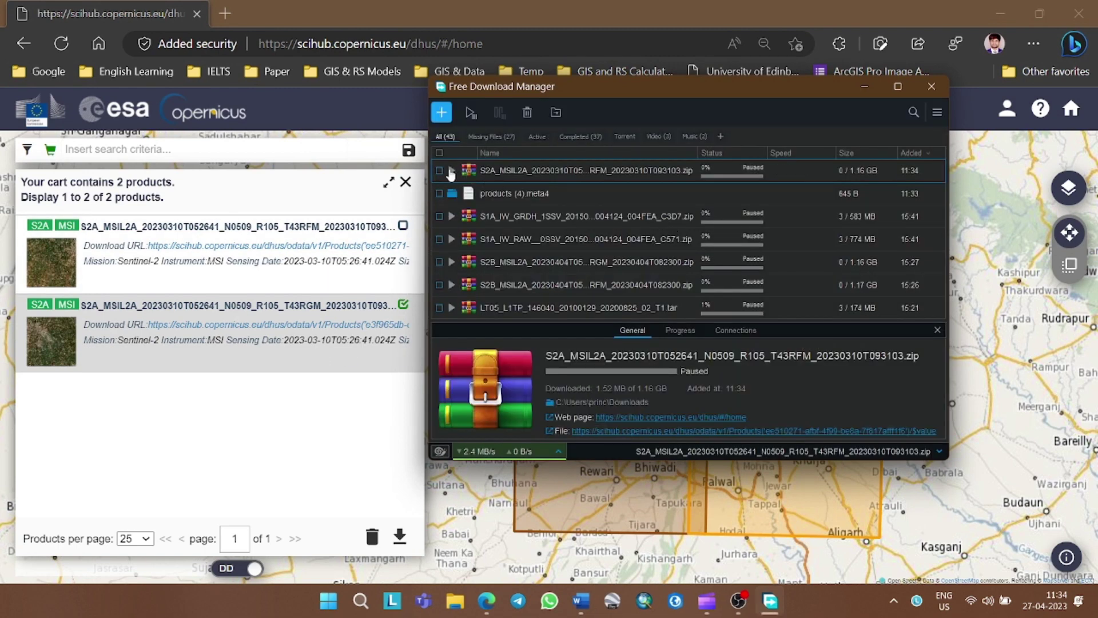
left_click(932, 86)
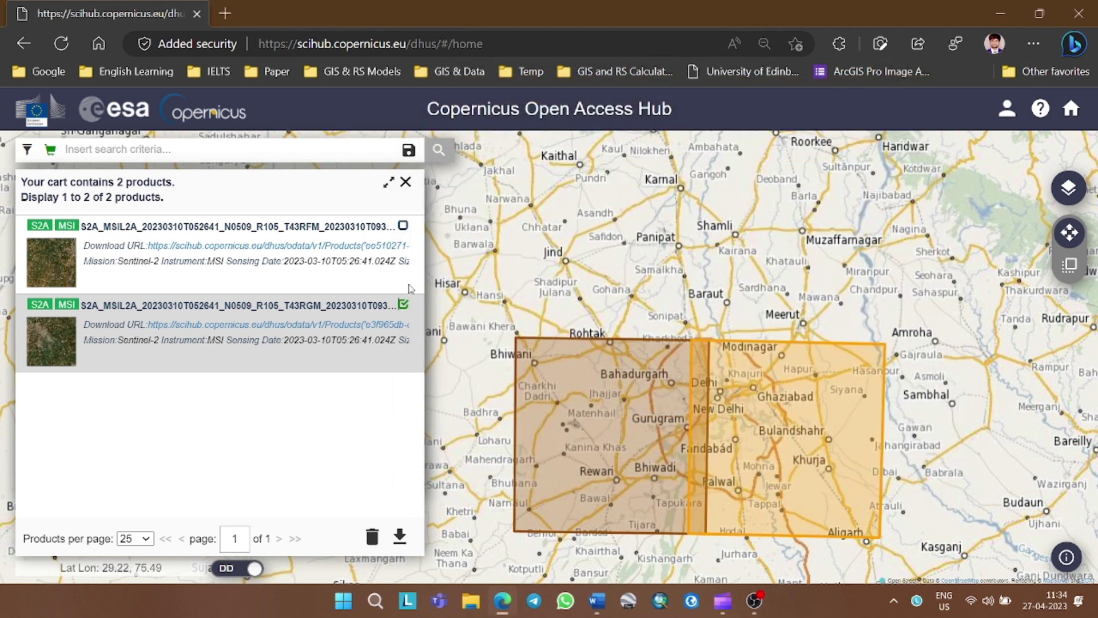
Start the T43RGM download in Free Download Manager
left_click(403, 360)
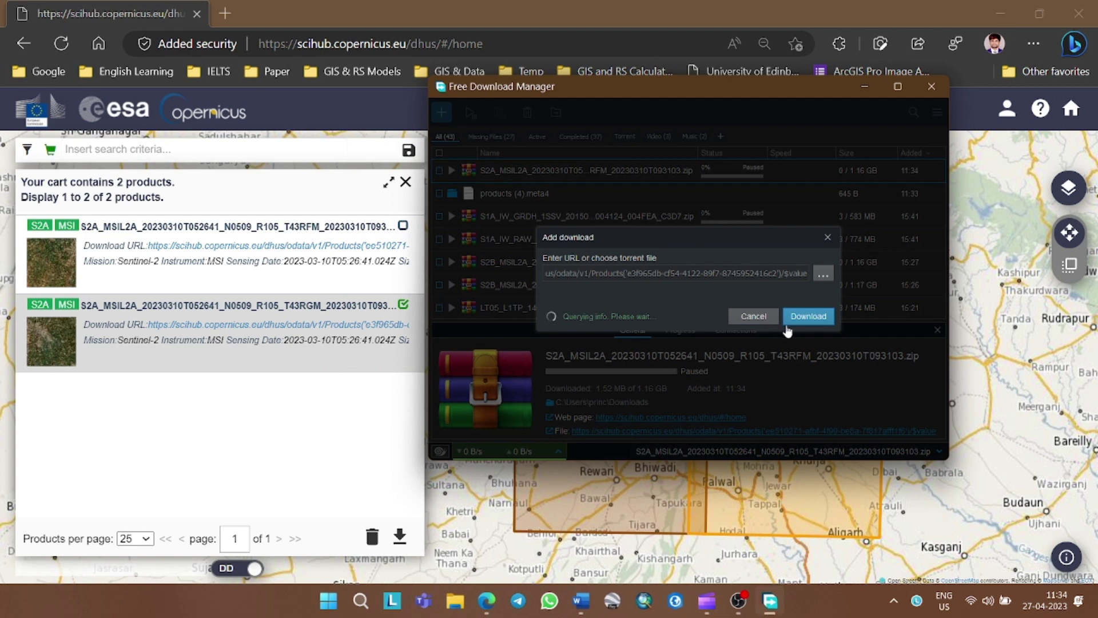
left_click(804, 323)
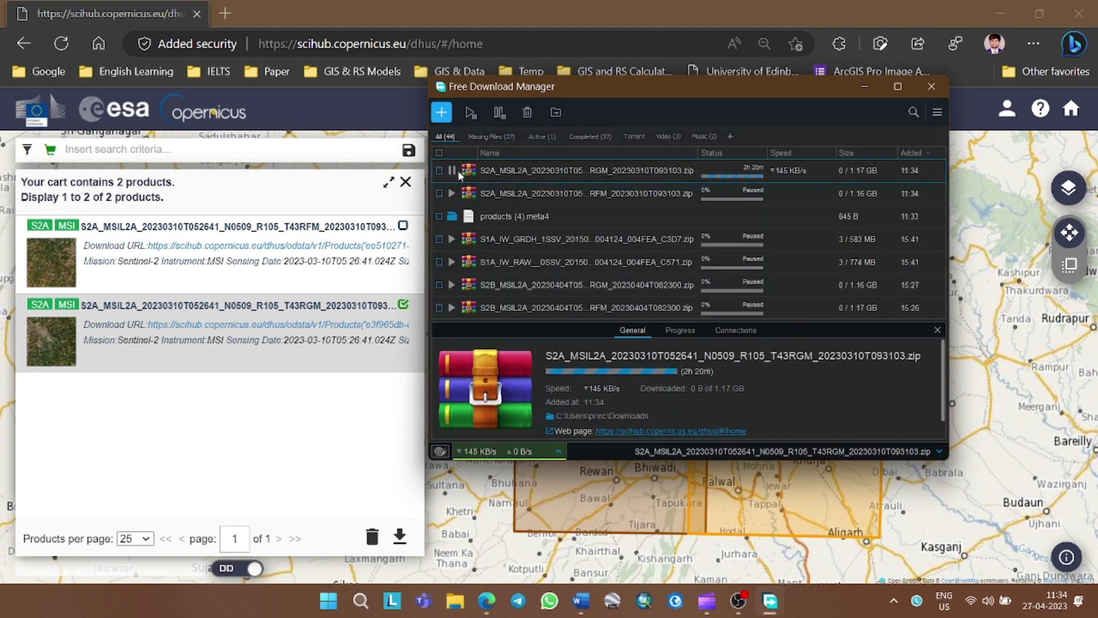
left_click(932, 94)
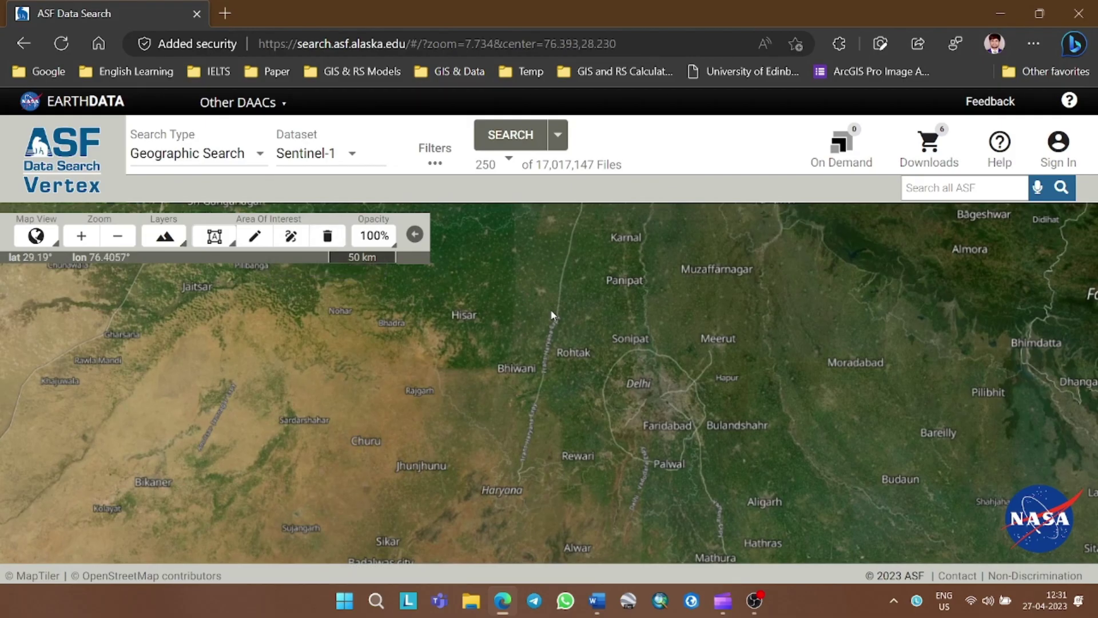
Choose Sign In at the top right of Vertex to bring up Earthdata Login
left_click(1055, 151)
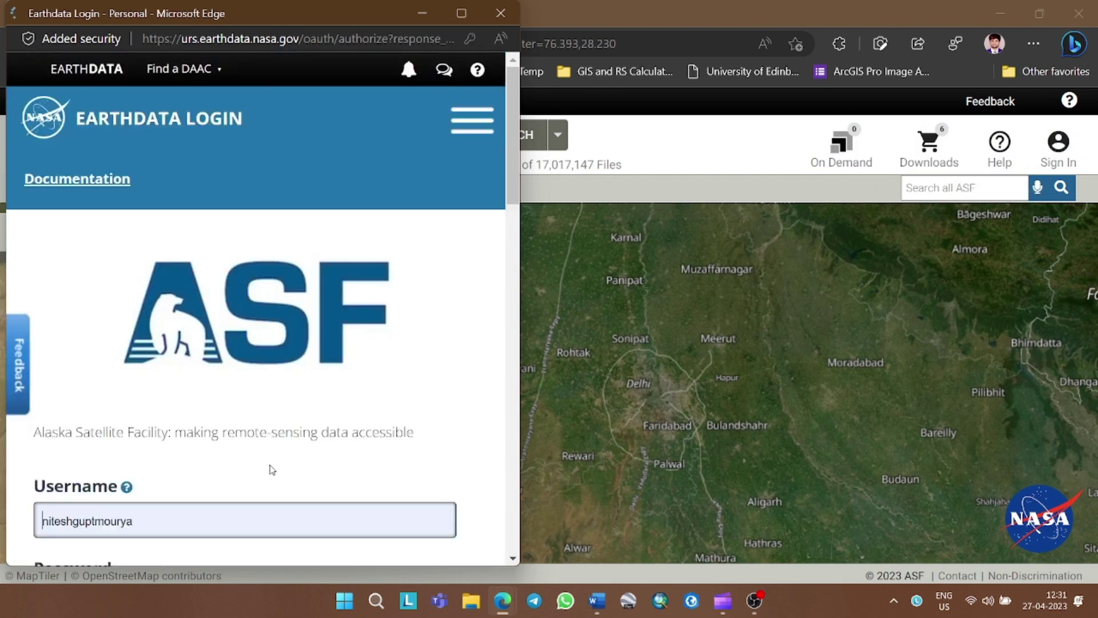
Log in to Earthdata with the autofilled credentials and return to Vertex
scroll(272, 469, "down", 10)
scroll(154, 407, "up", 5)
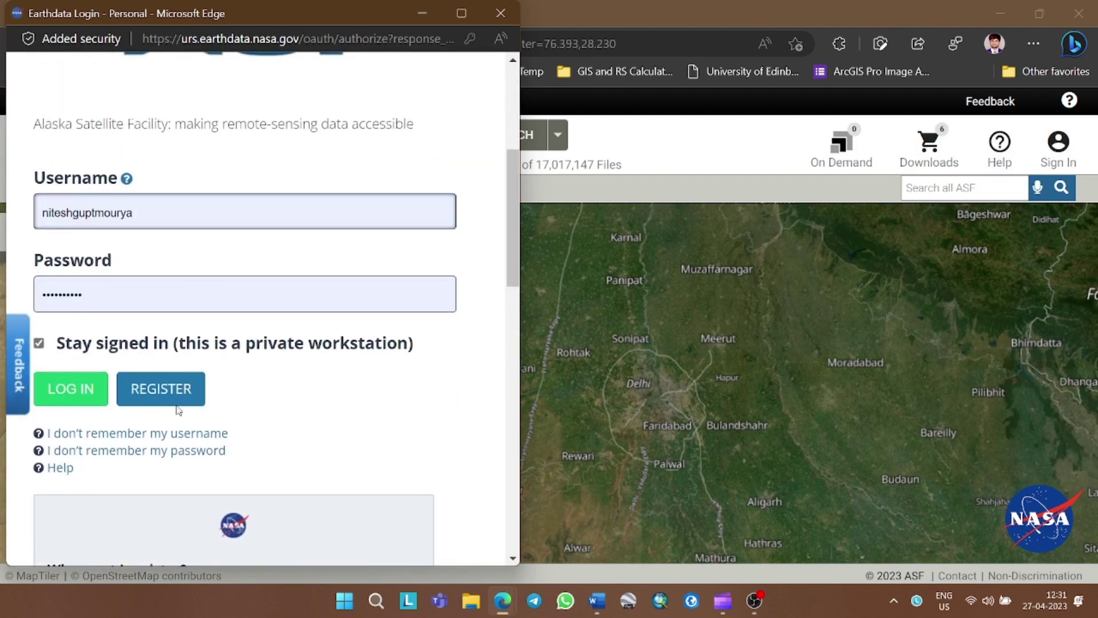
left_click(70, 397)
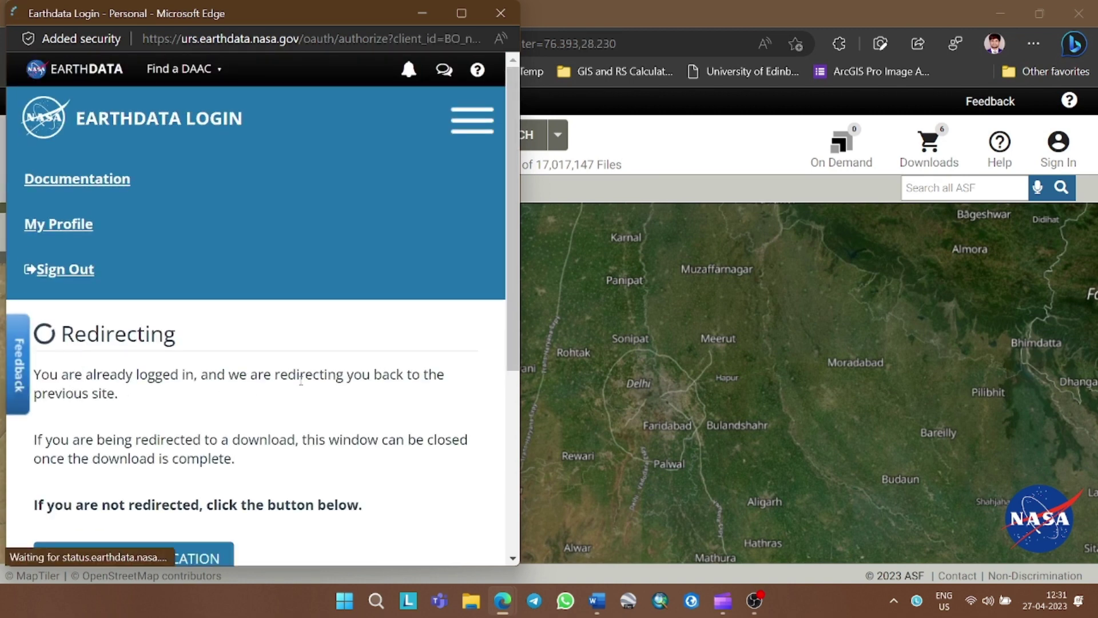
scroll(302, 388, "down", 3)
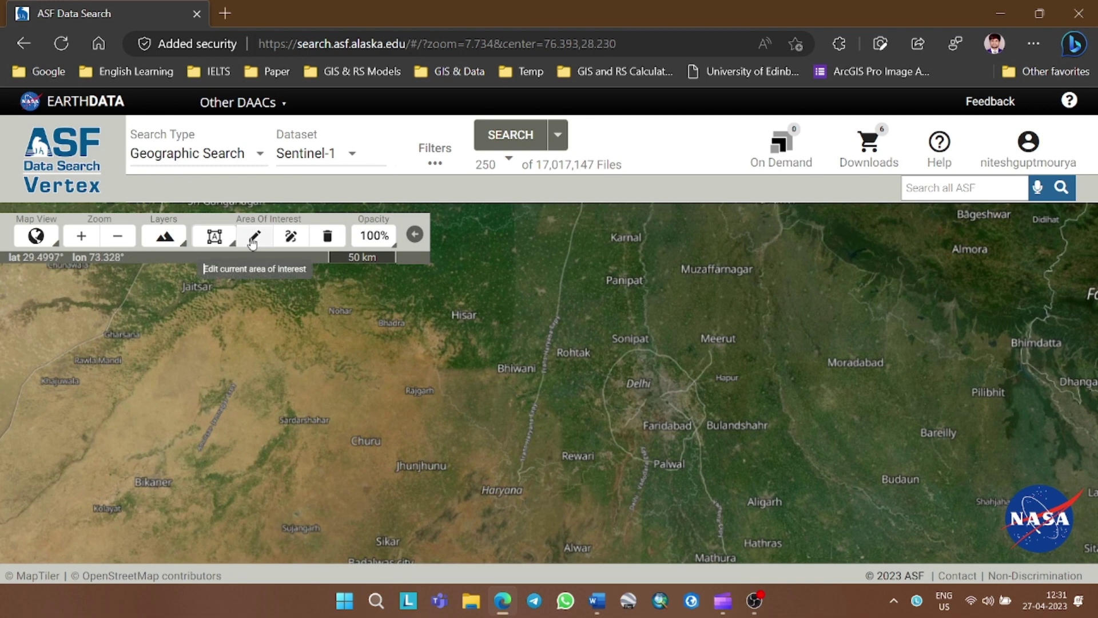
Draw a rectangular area of interest around Delhi, Faridabad and Palwal
left_click(289, 236)
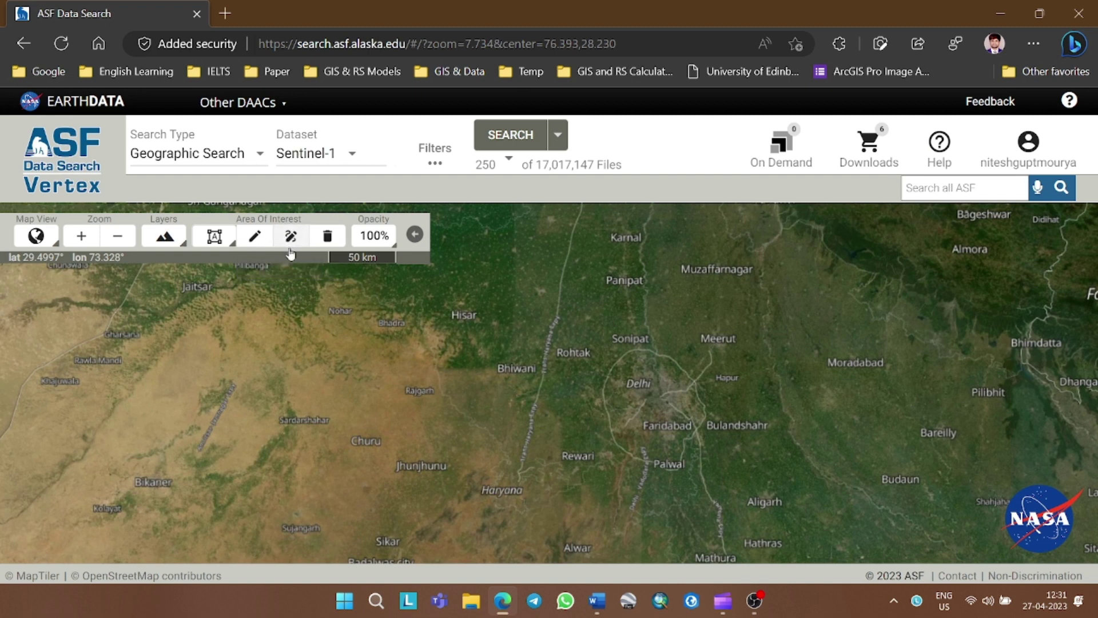
left_click_drag(591, 337, 571, 325)
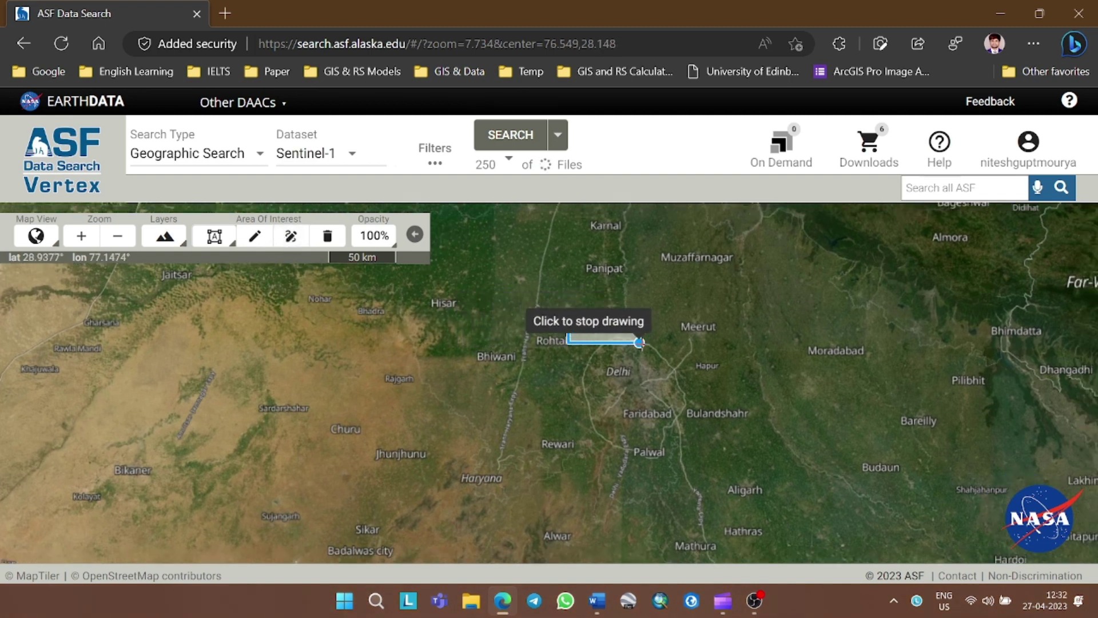
left_click(698, 461)
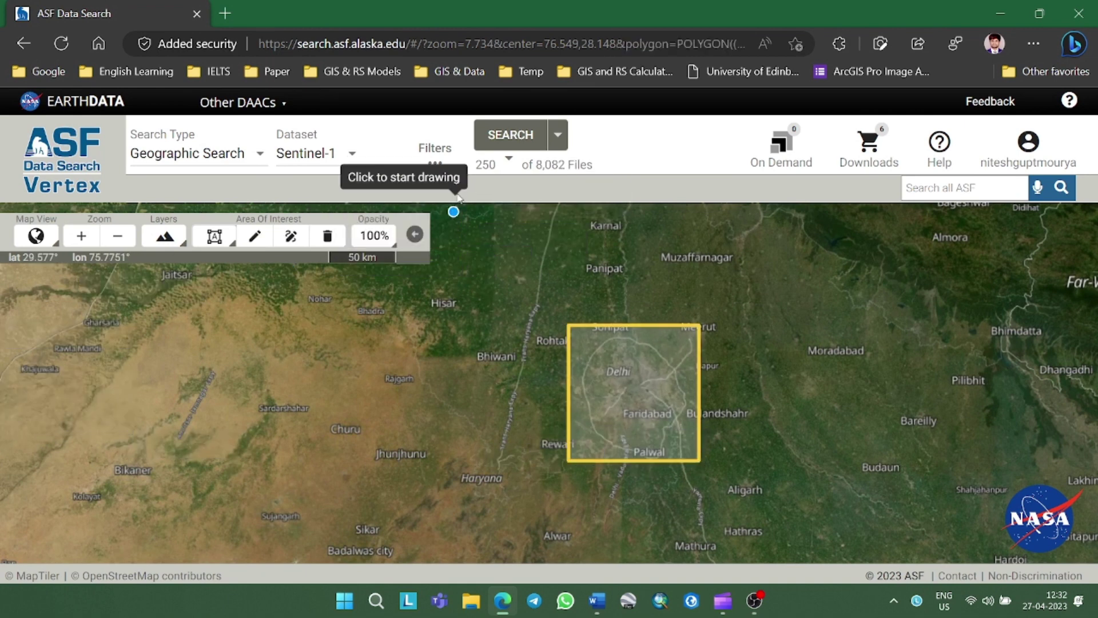
left_click(290, 235)
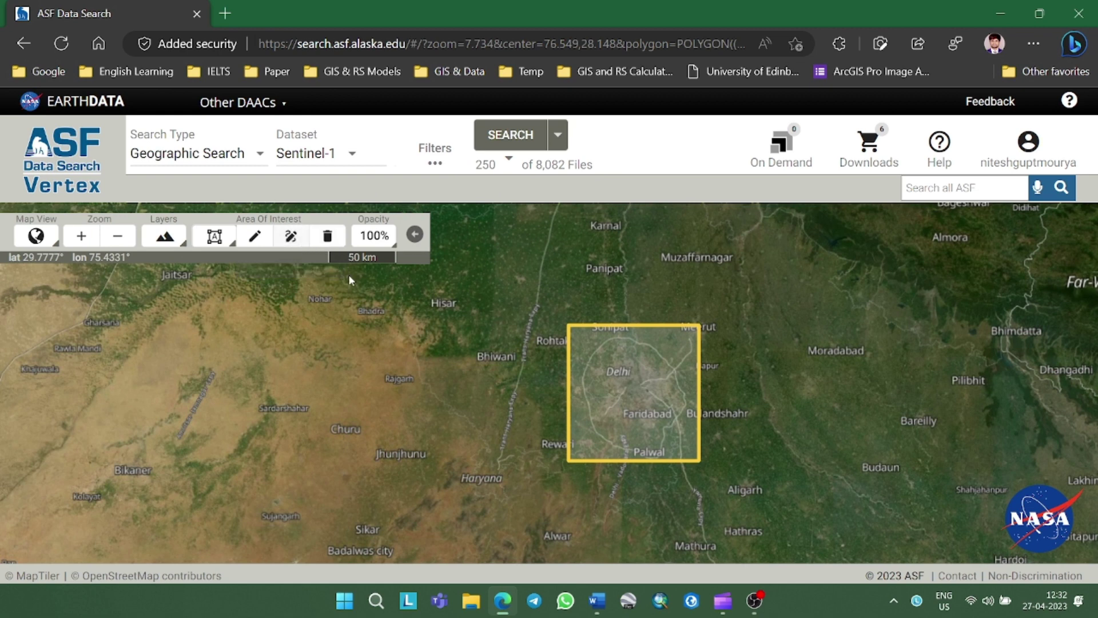
In Filters, set the start date to 1 January 2015
left_click(435, 166)
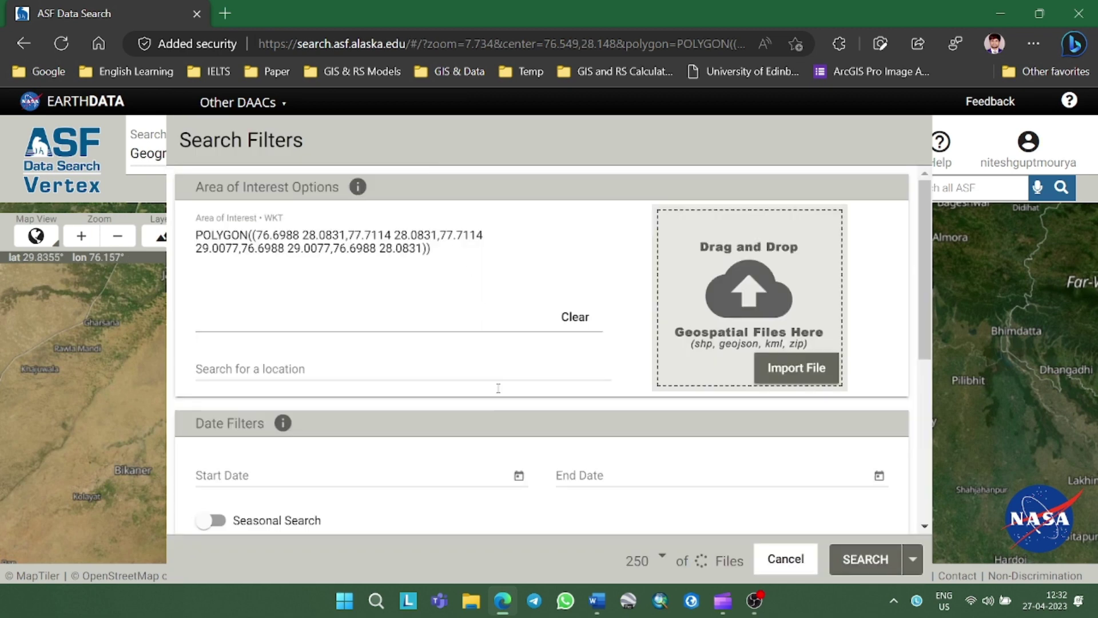
left_click(518, 477)
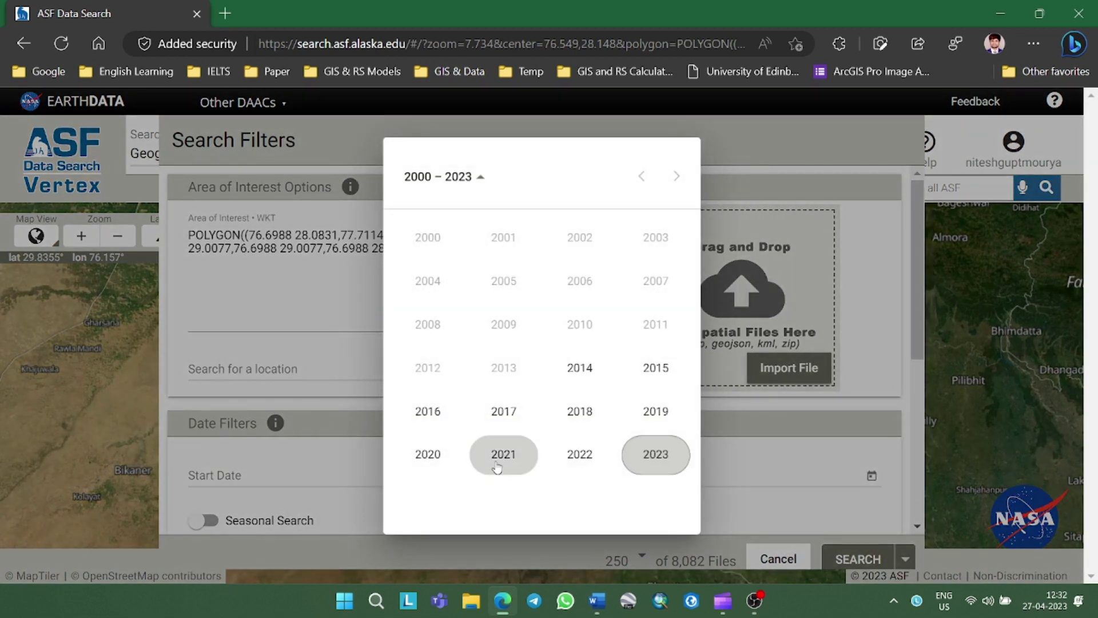
left_click(656, 368)
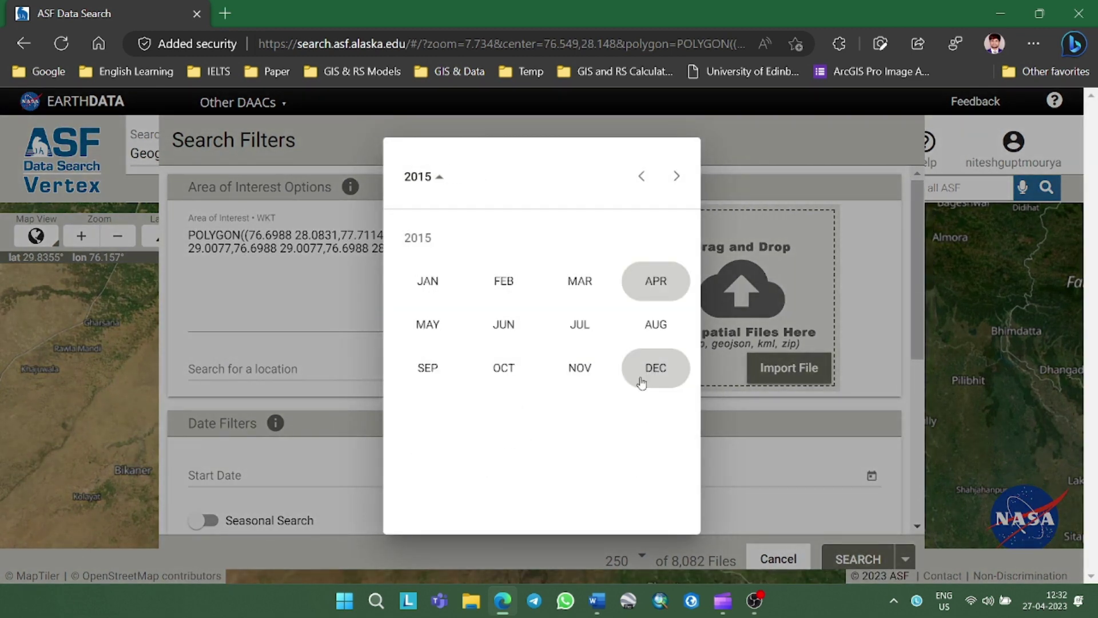
left_click(456, 282)
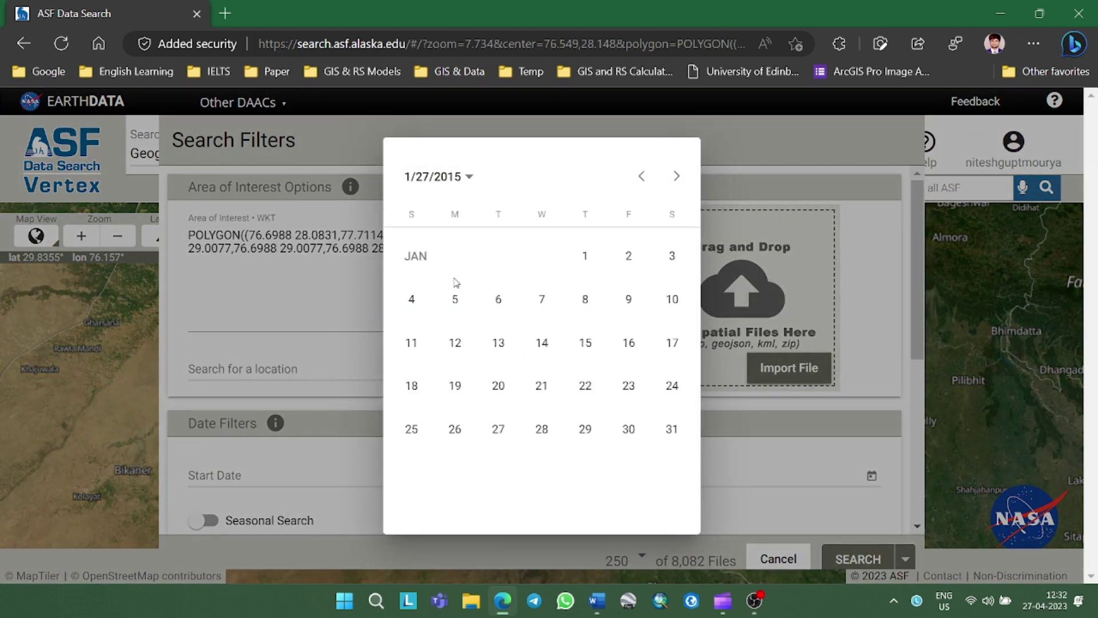
left_click(584, 255)
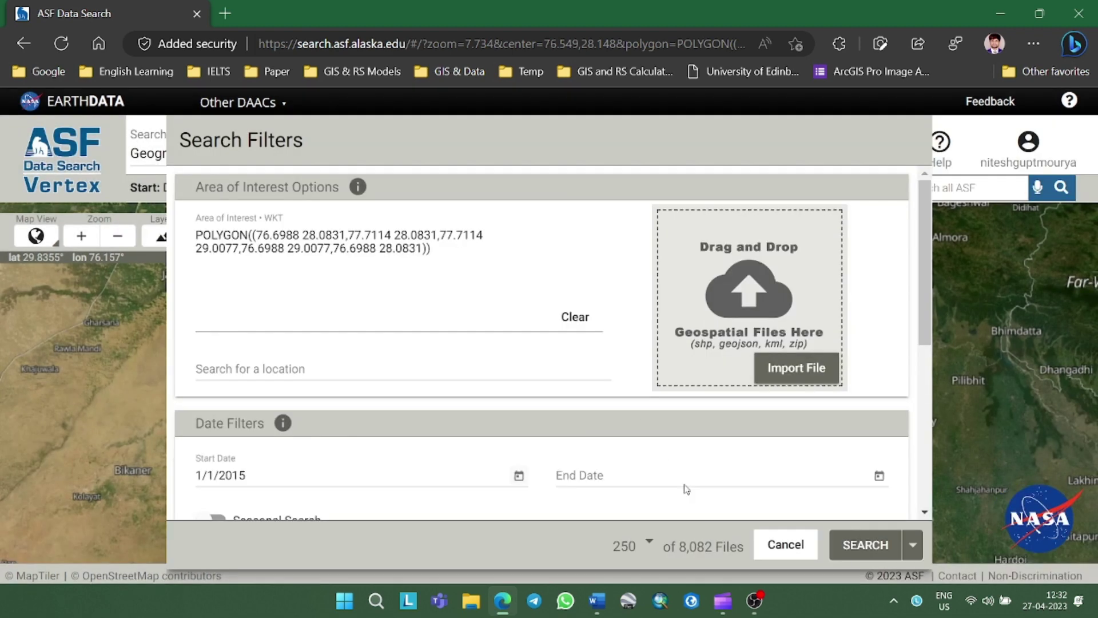
Set the end date to 31 January 2015 and run the search
left_click(870, 475)
left_click(879, 477)
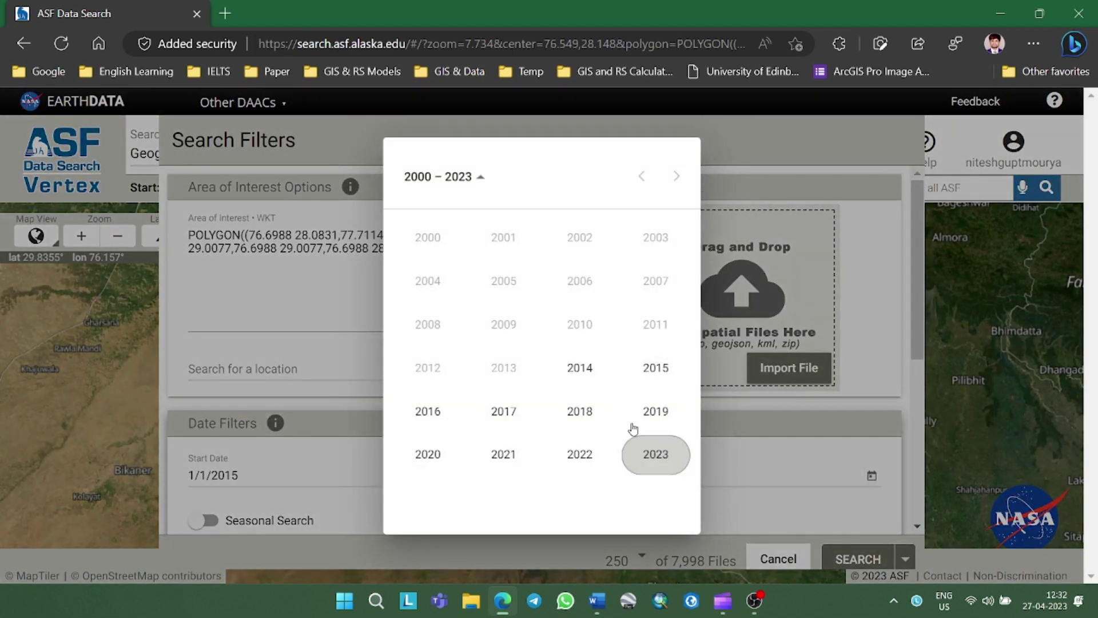
left_click(652, 368)
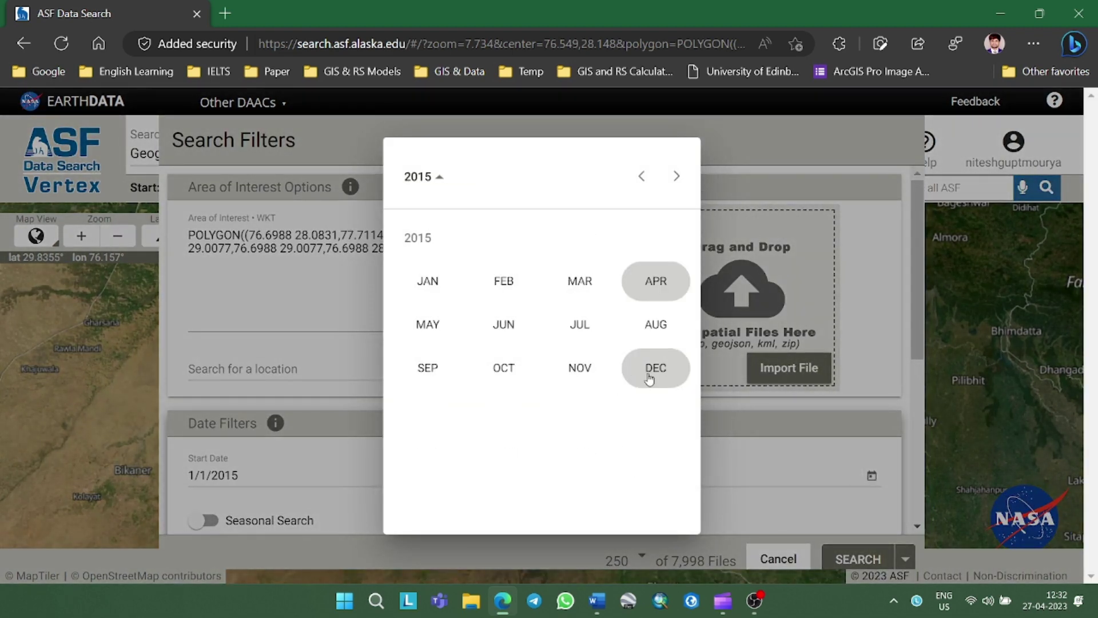
left_click(427, 281)
left_click(672, 429)
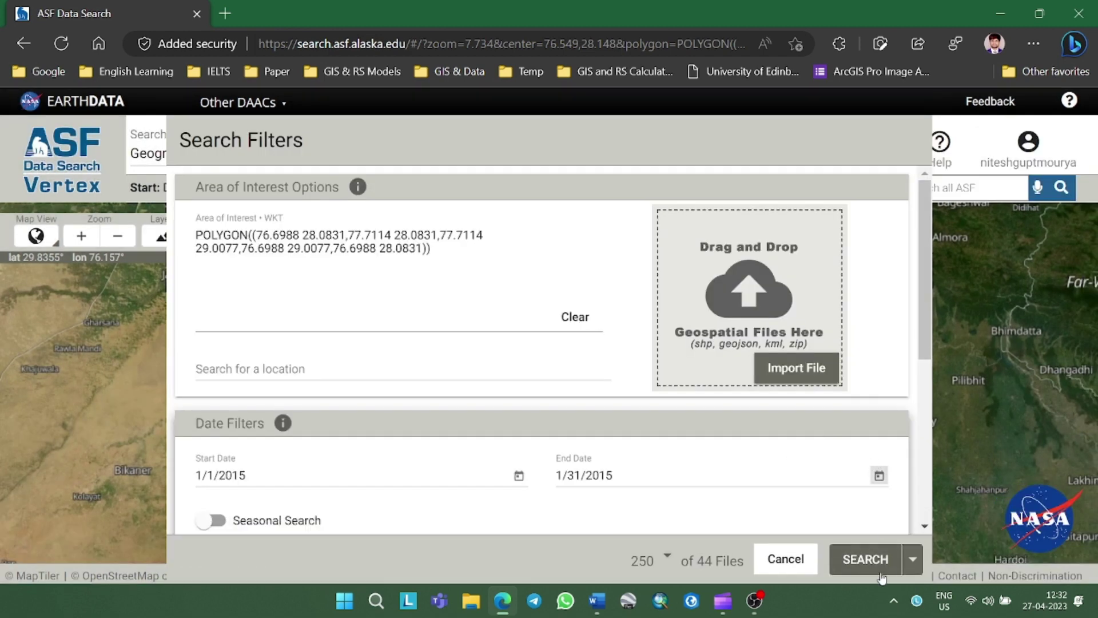
left_click(867, 560)
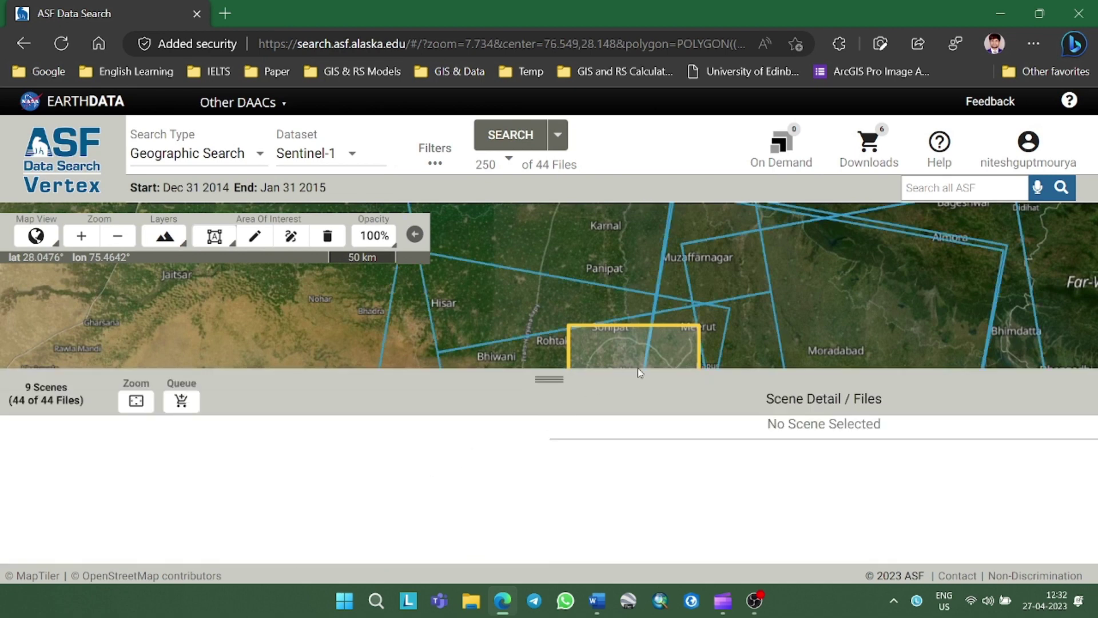
Queue all 4 files of the 19 January 2015 GRDH scene over Delhi and show Downloads
scroll(703, 282, "down", 1)
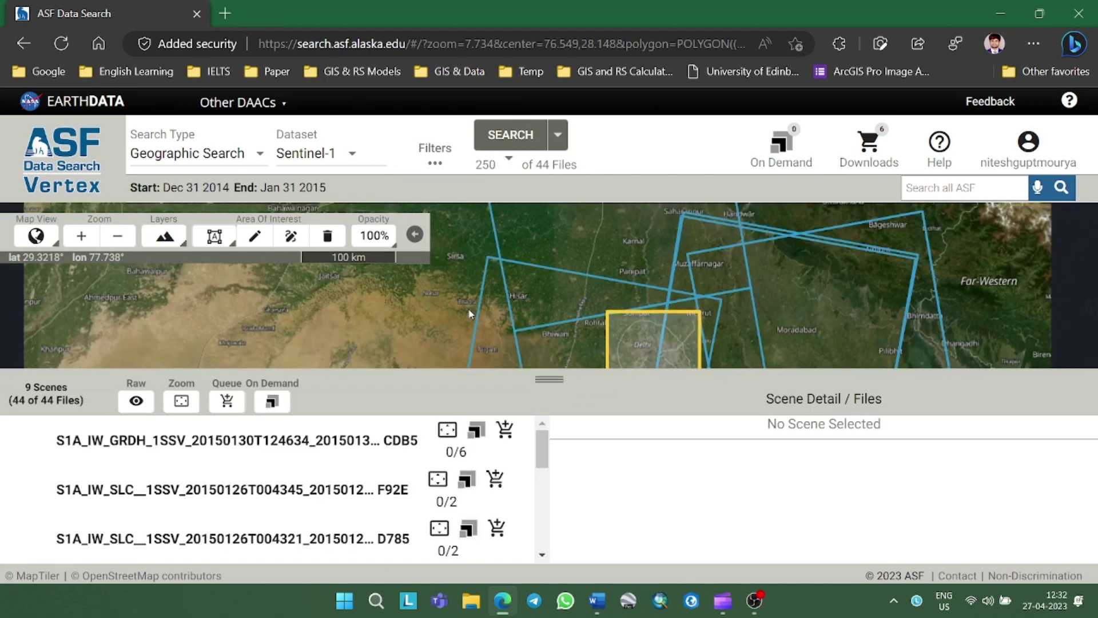
left_click(498, 308)
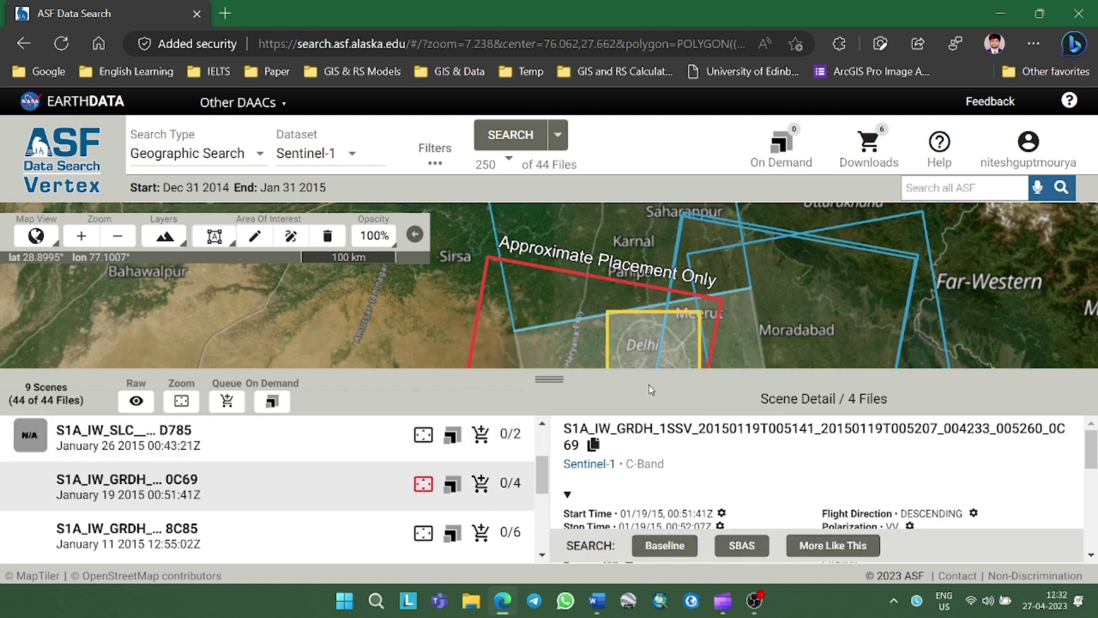
left_click_drag(546, 418, 546, 546)
left_click(564, 377)
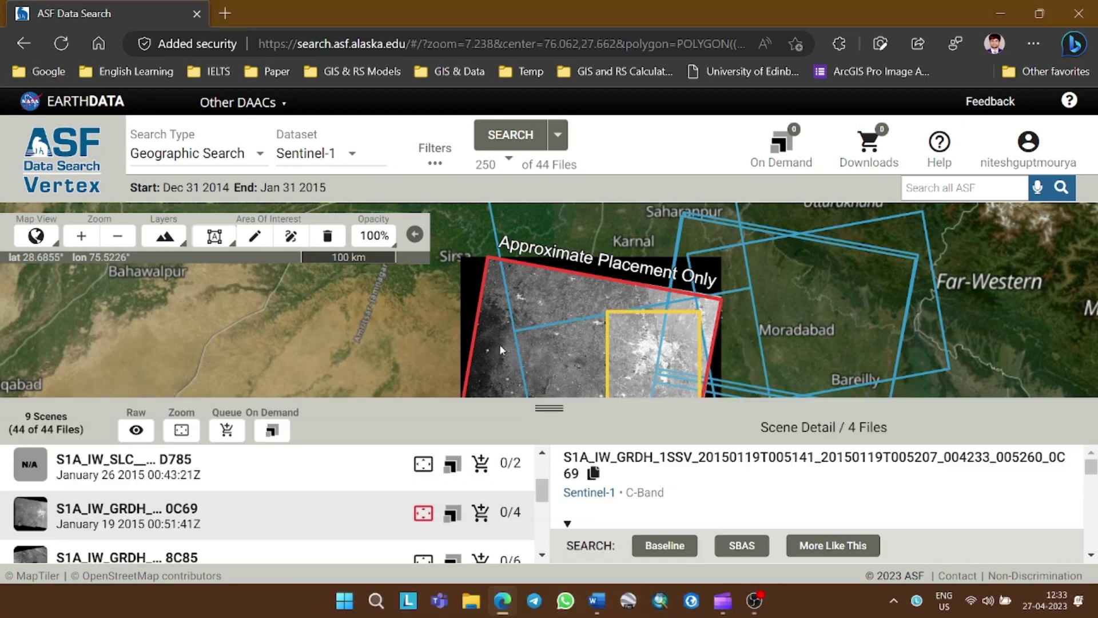
left_click(481, 514)
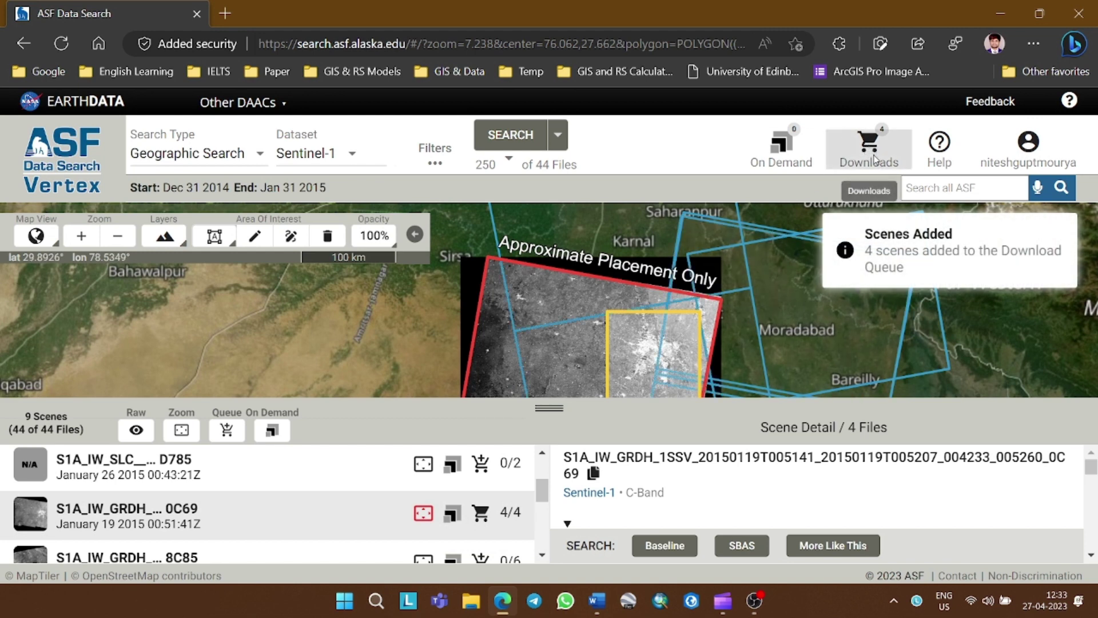
left_click(869, 150)
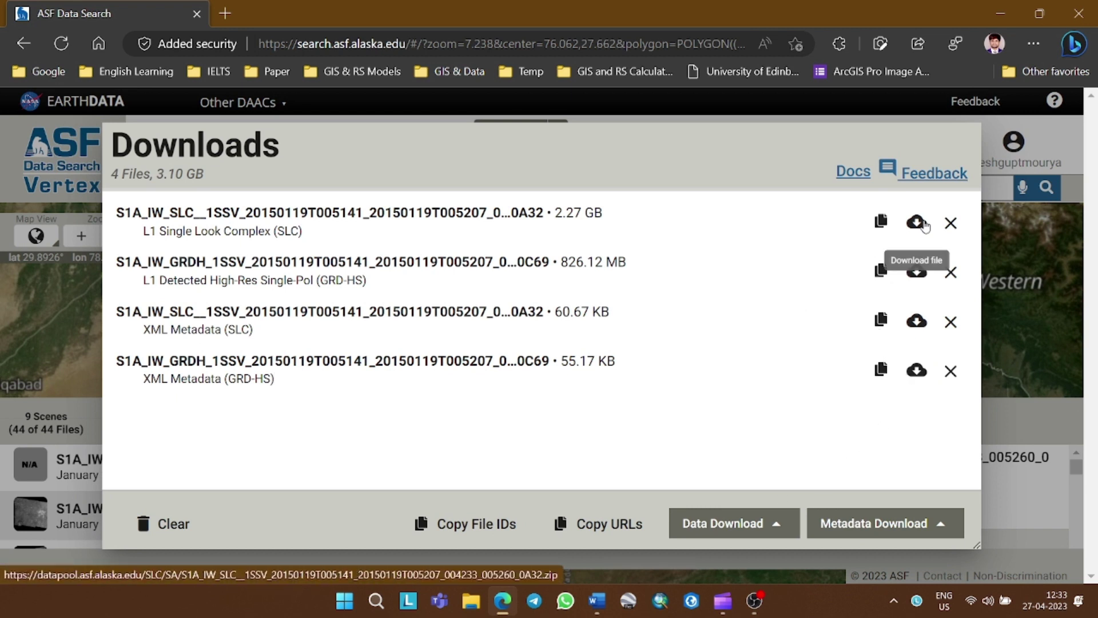
Add the 2.22 GB SLC scene zip to Free Download Manager and pause it
left_click(918, 222)
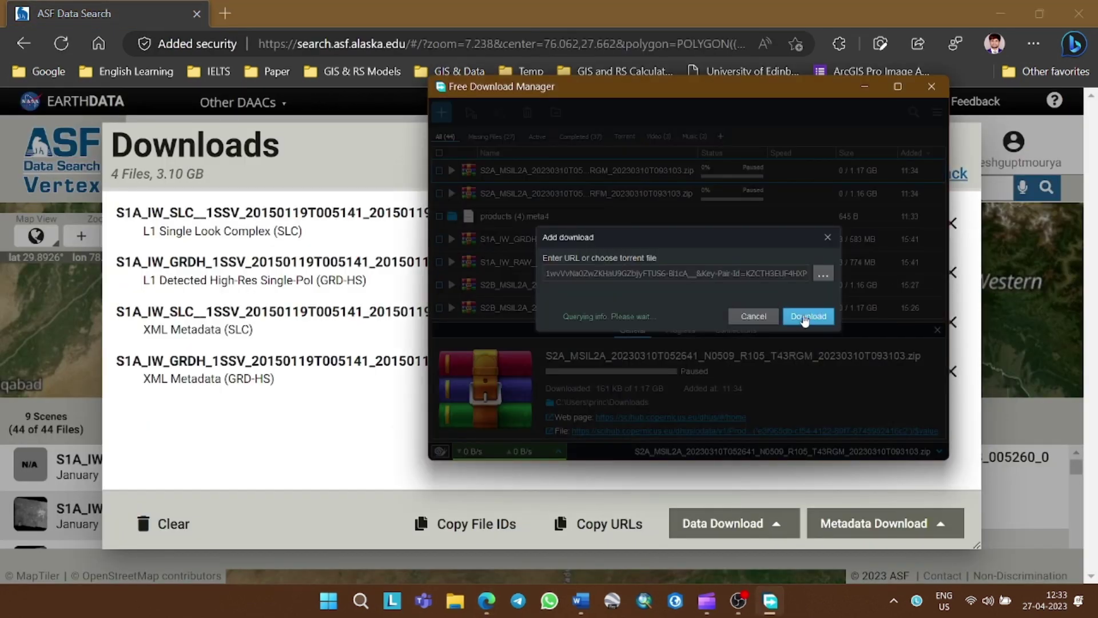
left_click(808, 337)
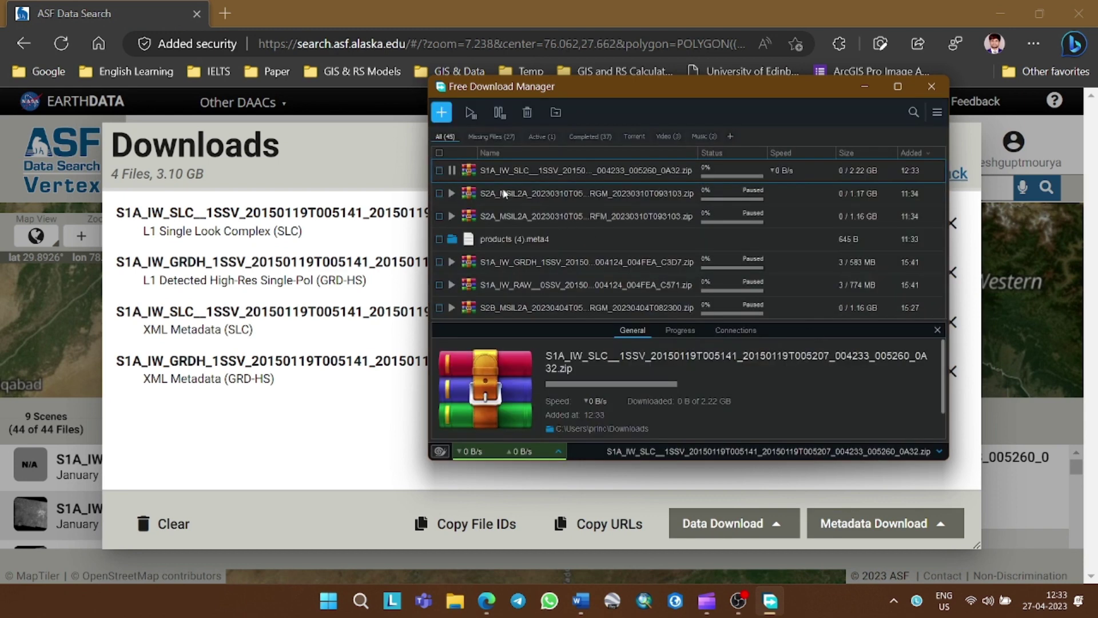
left_click(451, 170)
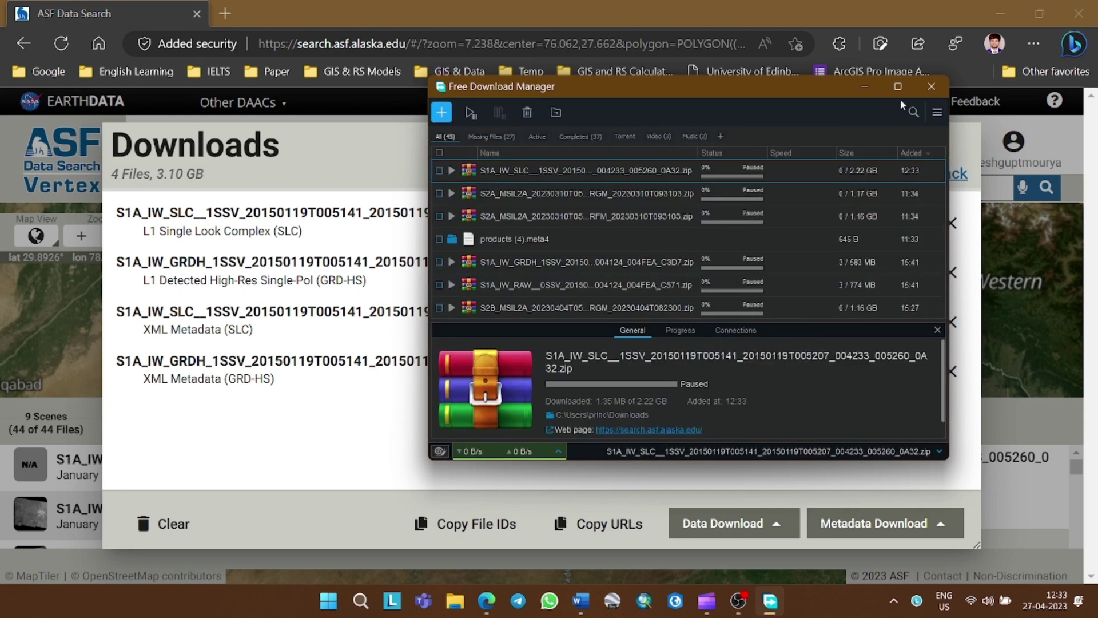
left_click(932, 86)
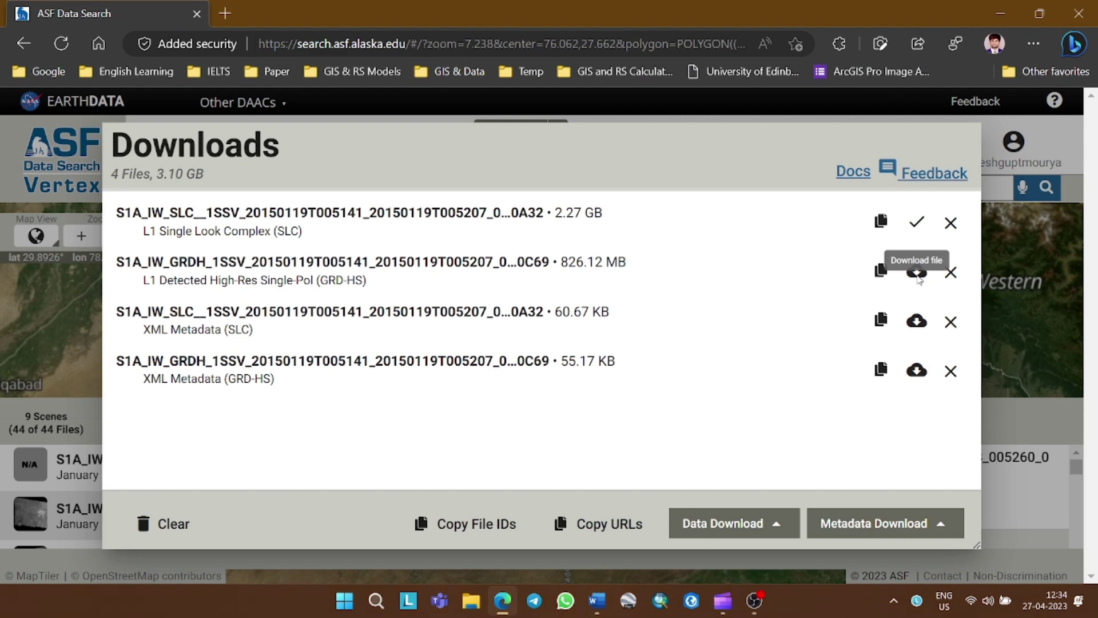
Add the 826 MB GRDH scene zip to Free Download Manager, left paused
left_click(917, 274)
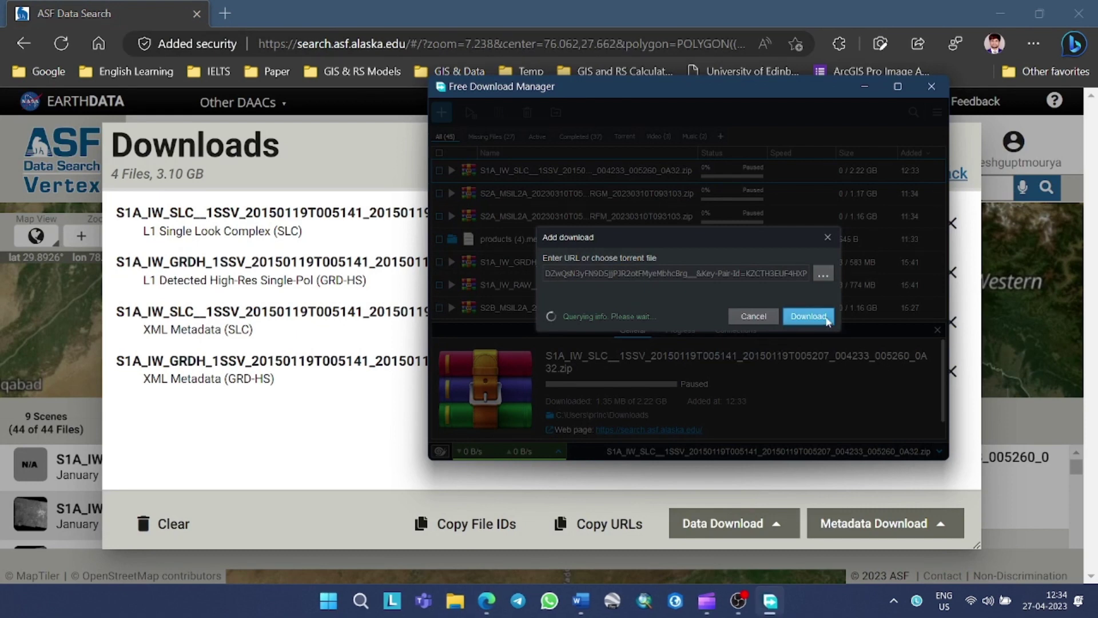
left_click(812, 339)
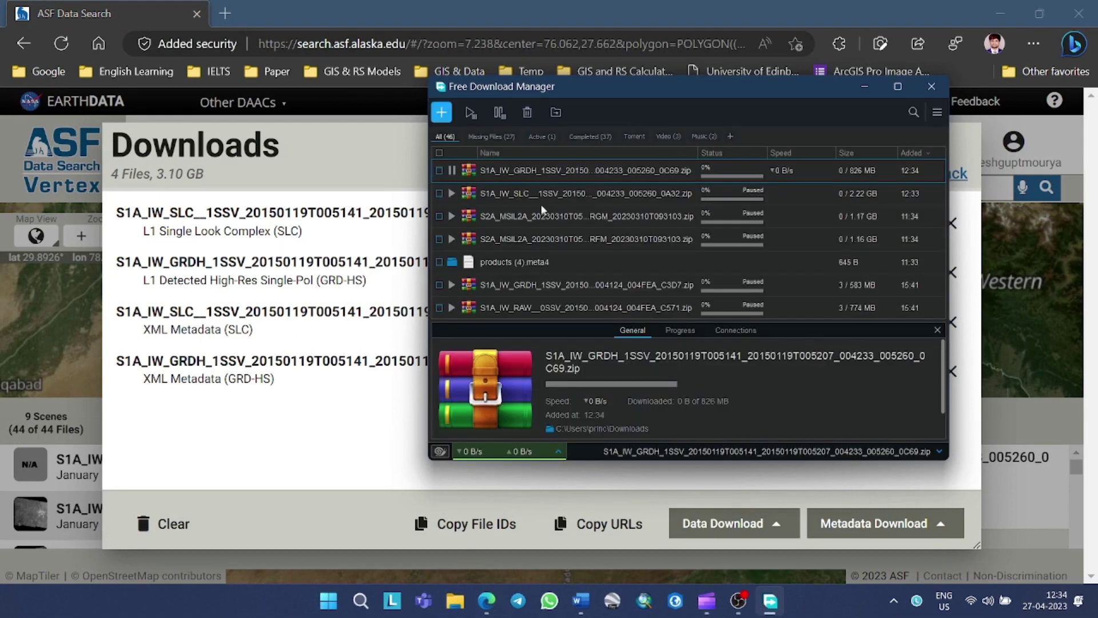
left_click(452, 170)
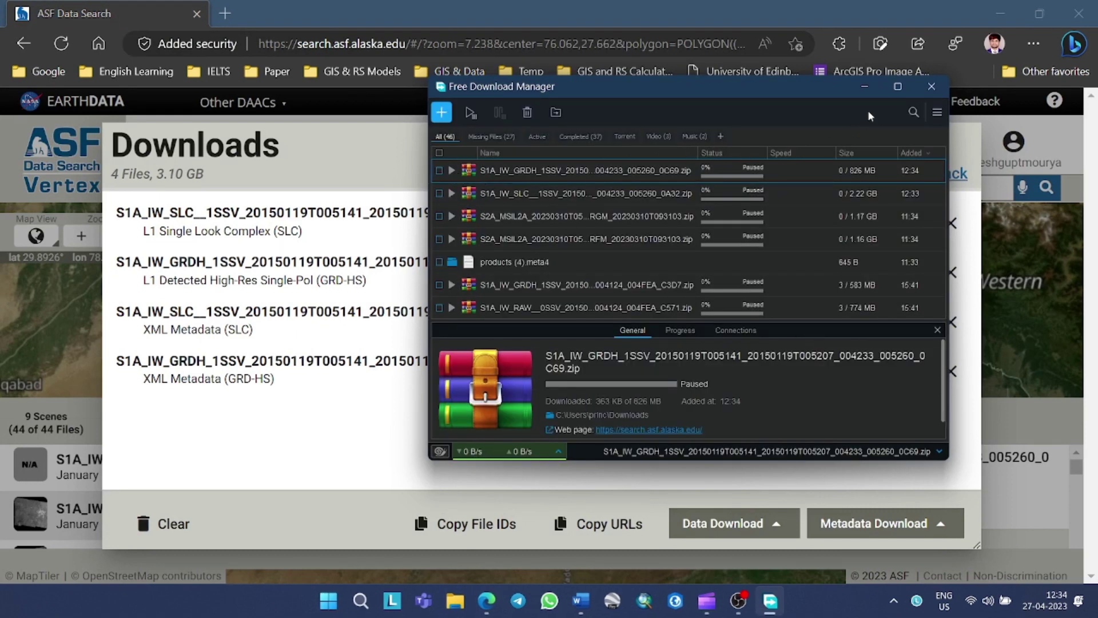